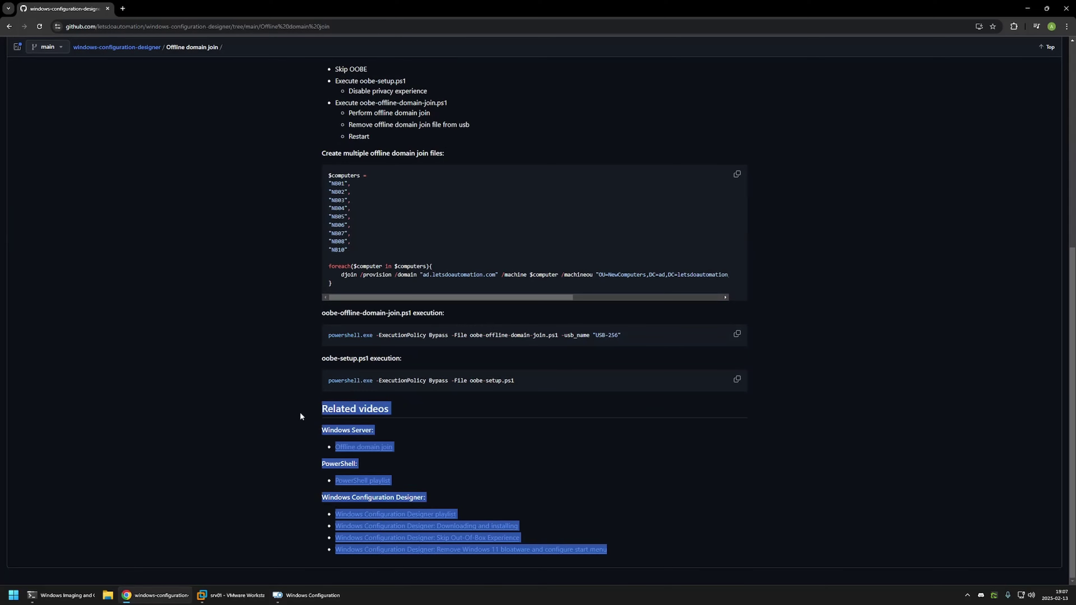
Read the README's package actions: skip OOBE, the oobe-setup.ps1 action, and the oobe-offline-domain-join.ps1 actions
{"action": "left_click", "coordinate": [438, 419]}
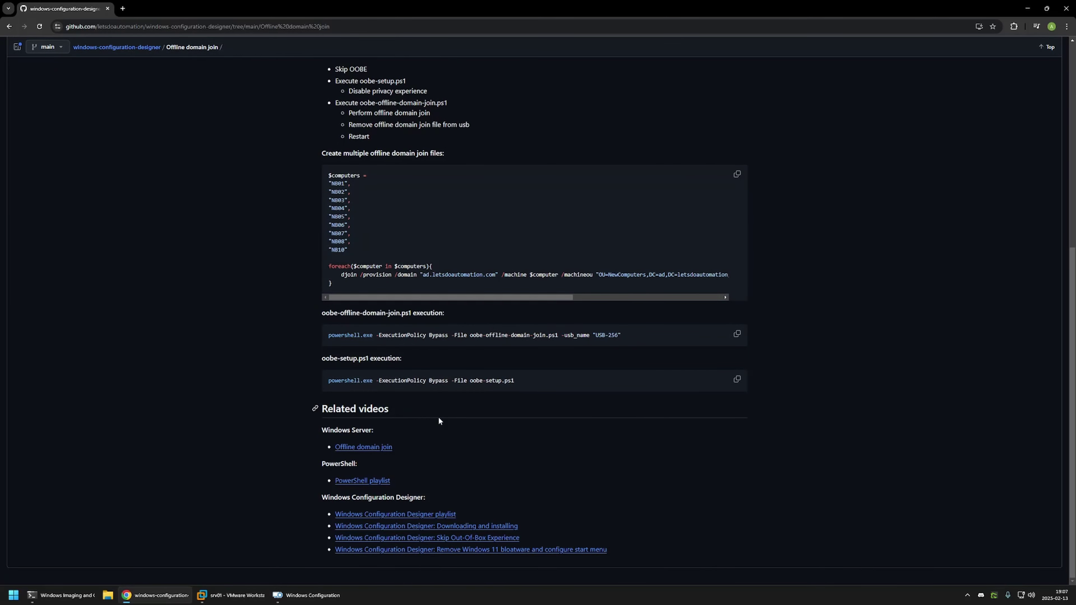
{"action": "scroll", "coordinate": [448, 421], "scroll_direction": "up", "scroll_amount": 6}
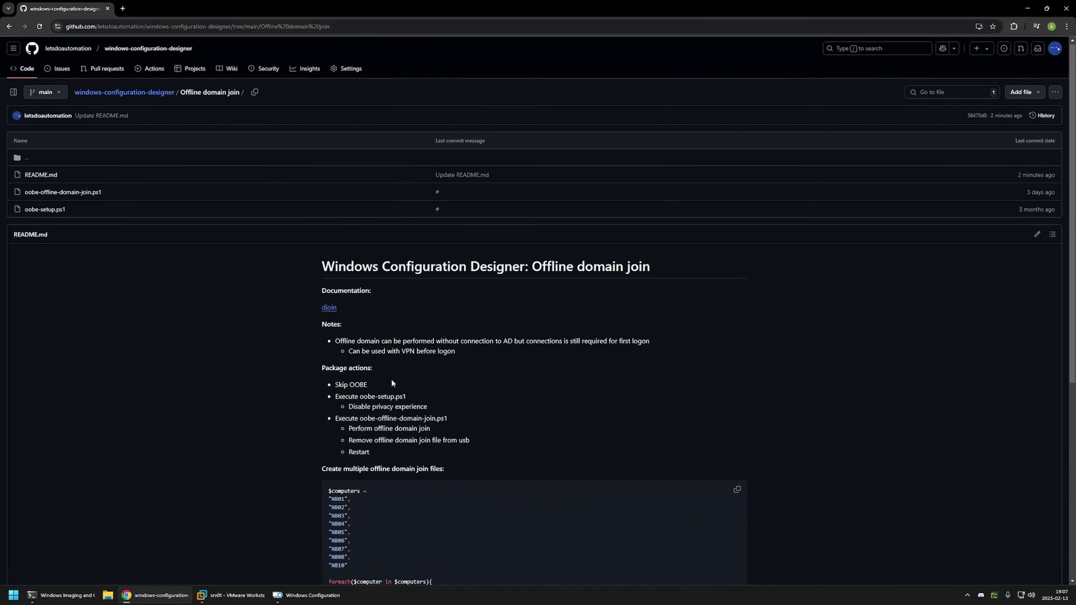
{"action": "left_click_drag", "start_coordinate": [383, 452], "coordinate": [344, 386]}
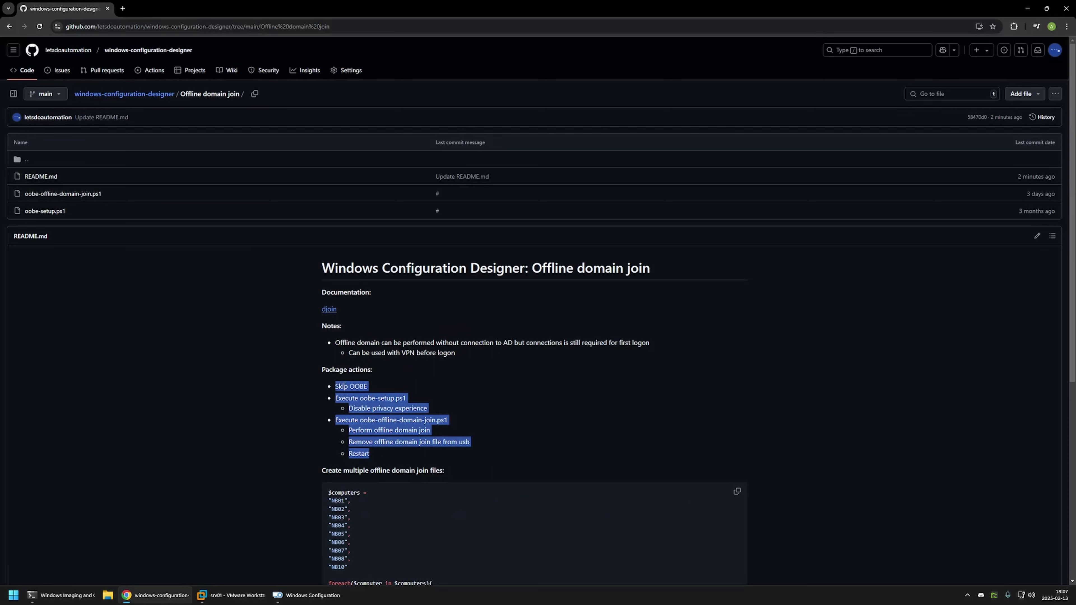
{"action": "left_click", "coordinate": [370, 386]}
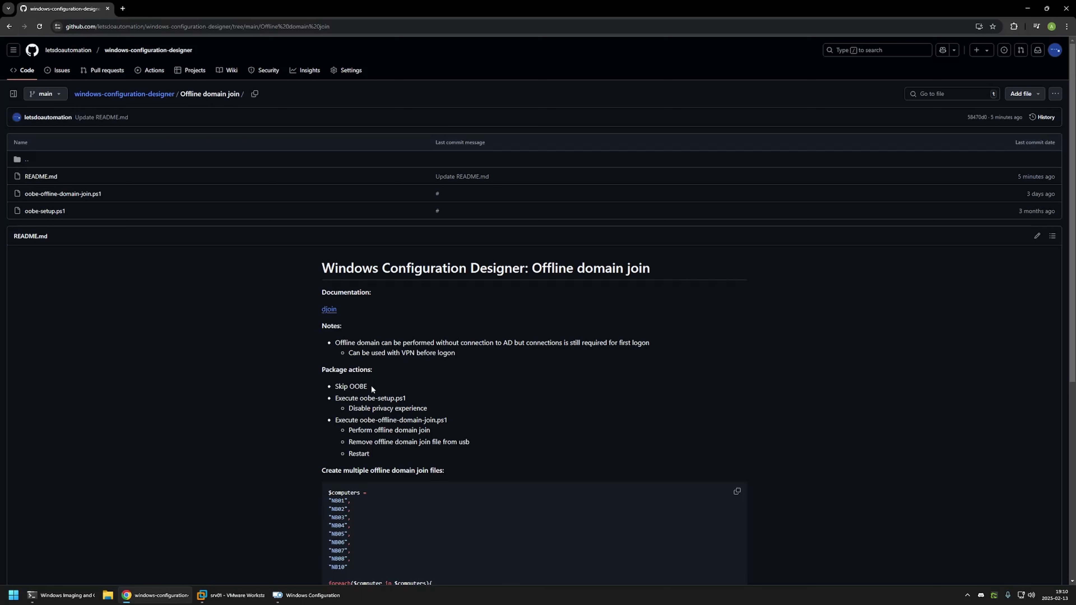
{"action": "left_click_drag", "start_coordinate": [336, 387], "coordinate": [400, 400]}
{"action": "left_click", "coordinate": [410, 399]}
{"action": "left_click_drag", "start_coordinate": [350, 407], "coordinate": [418, 409]}
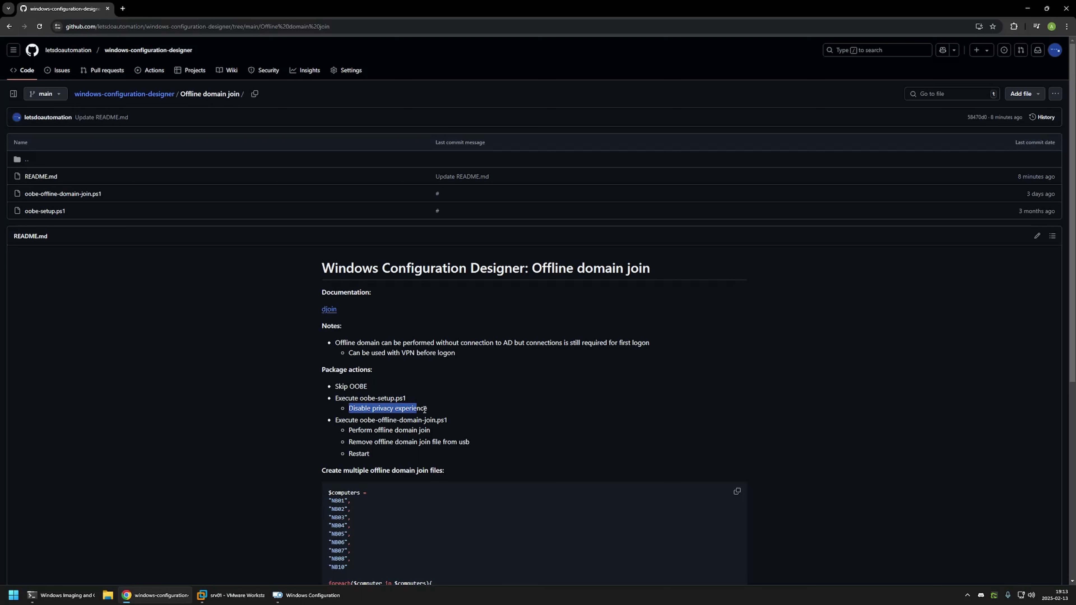
{"action": "left_click", "coordinate": [431, 410]}
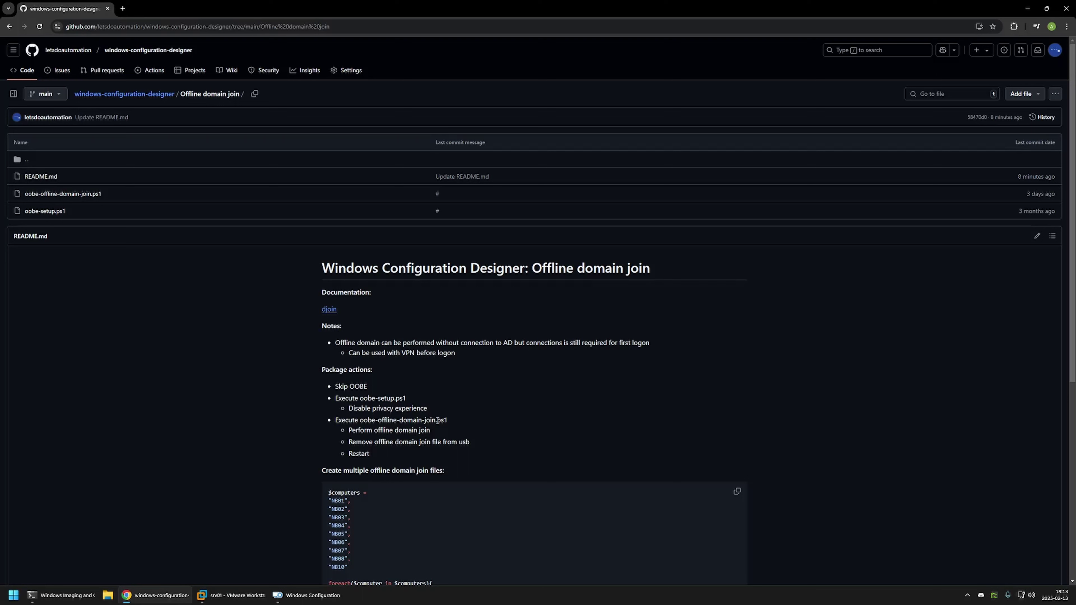
{"action": "left_click_drag", "start_coordinate": [360, 420], "coordinate": [432, 421]}
{"action": "left_click", "coordinate": [441, 429]}
{"action": "left_click_drag", "start_coordinate": [365, 430], "coordinate": [431, 430]}
{"action": "left_click", "coordinate": [386, 455]}
{"action": "left_click_drag", "start_coordinate": [362, 443], "coordinate": [437, 442]}
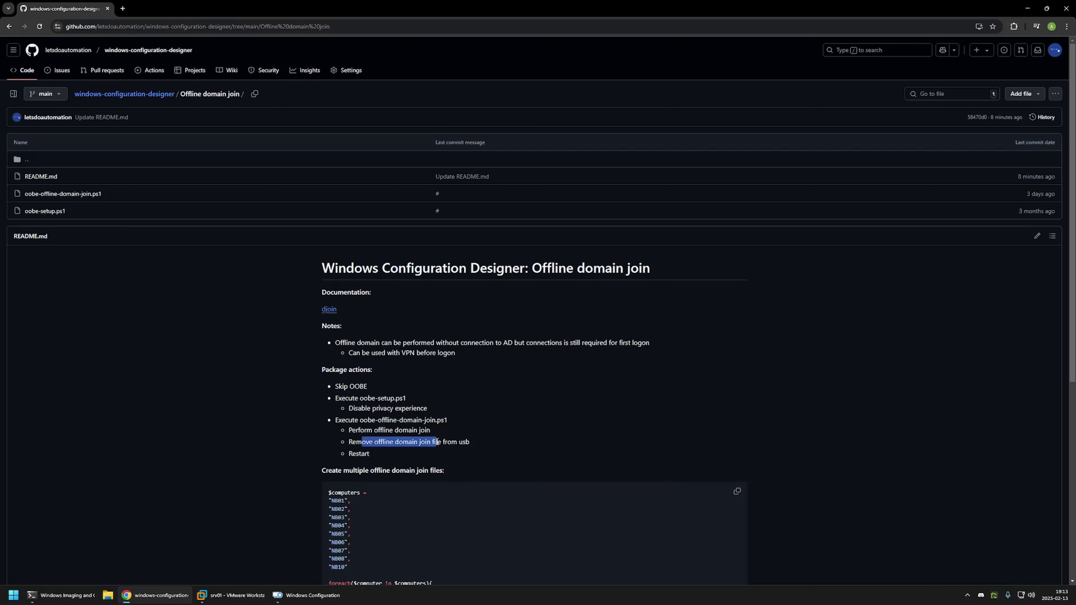
{"action": "left_click", "coordinate": [454, 448]}
{"action": "left_click_drag", "start_coordinate": [350, 452], "coordinate": [369, 454]}
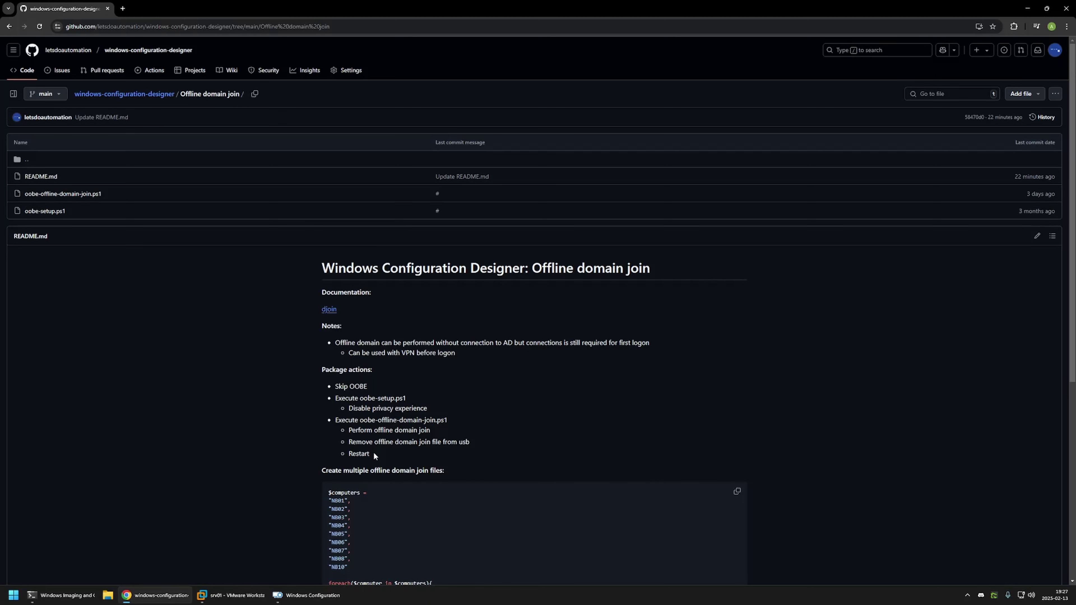
Review the README script for creating multiple offline domain join files, including its computer list and save path, and copy it
{"action": "scroll", "coordinate": [373, 452], "scroll_direction": "down", "scroll_amount": 3}
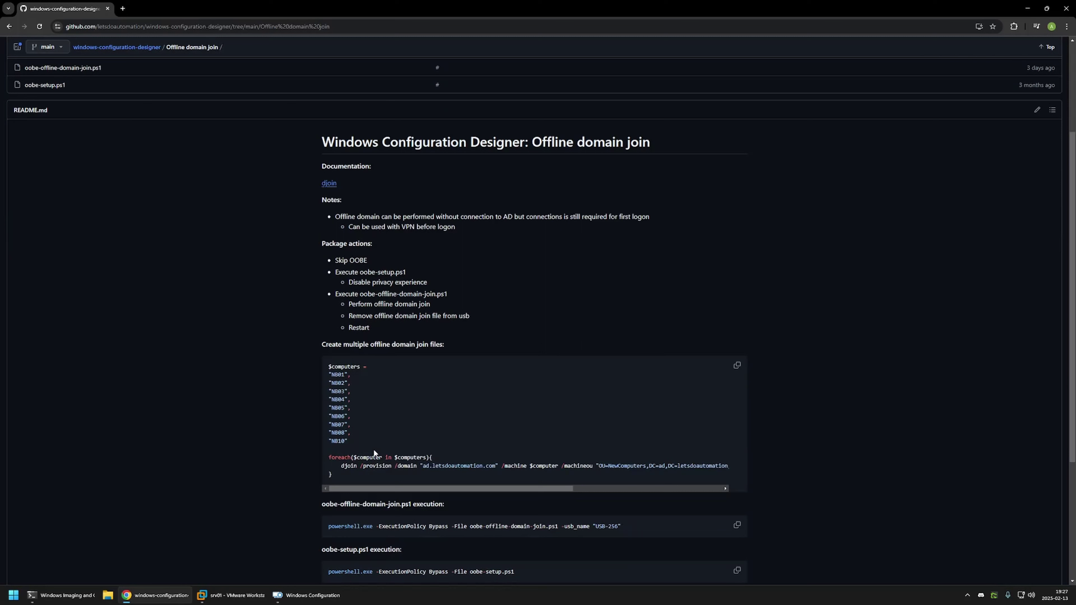
{"action": "left_click_drag", "start_coordinate": [370, 344], "coordinate": [435, 367]}
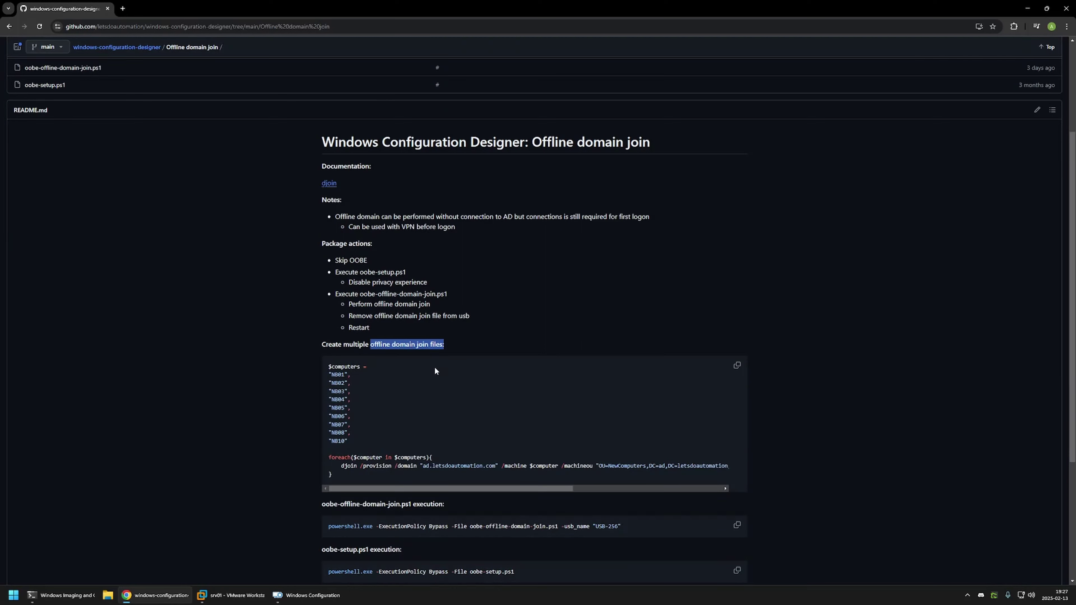
{"action": "left_click", "coordinate": [432, 368]}
{"action": "left_click_drag", "start_coordinate": [311, 362], "coordinate": [508, 477]}
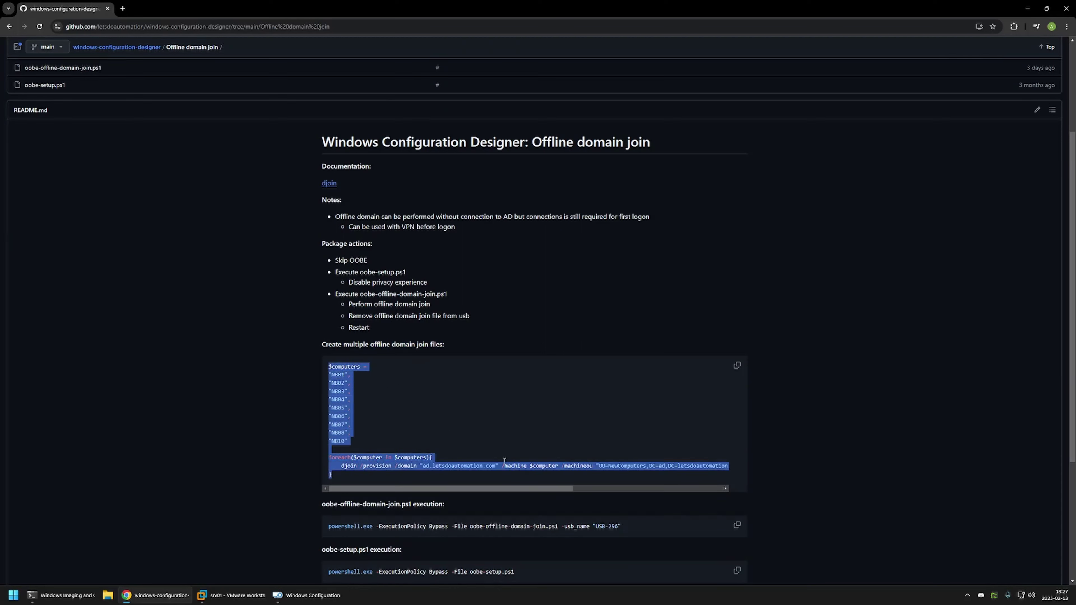
{"action": "left_click", "coordinate": [370, 368]}
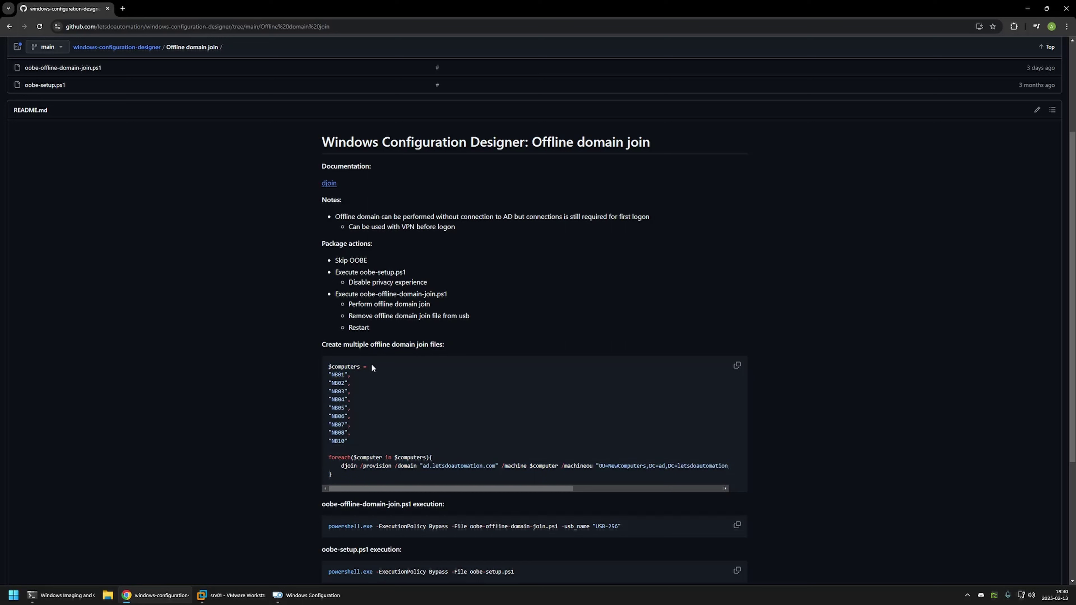
{"action": "left_click_drag", "start_coordinate": [353, 442], "coordinate": [322, 390]}
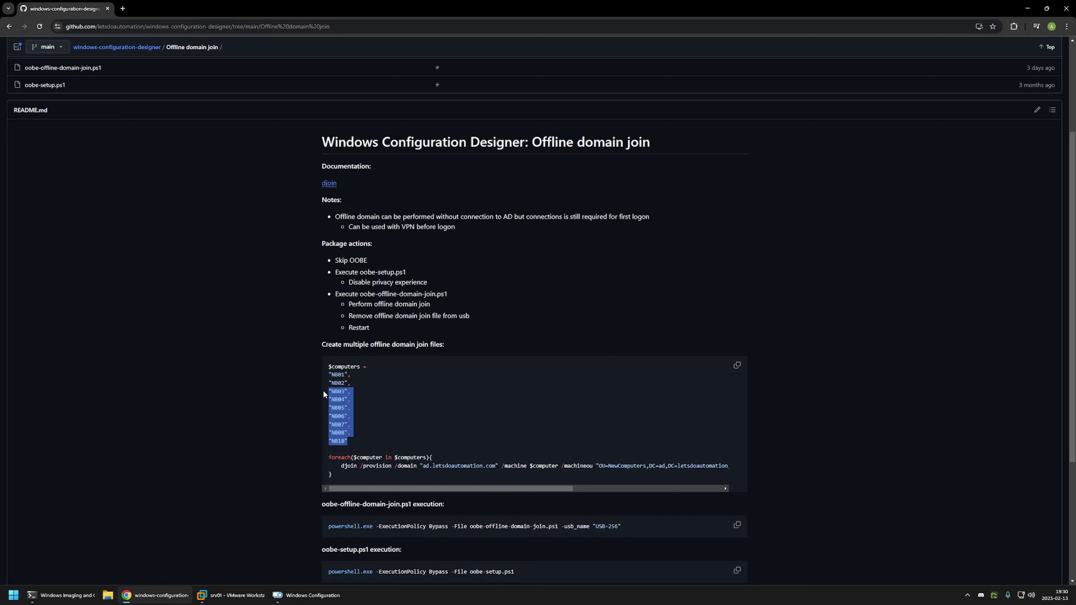
{"action": "left_click", "coordinate": [369, 393]}
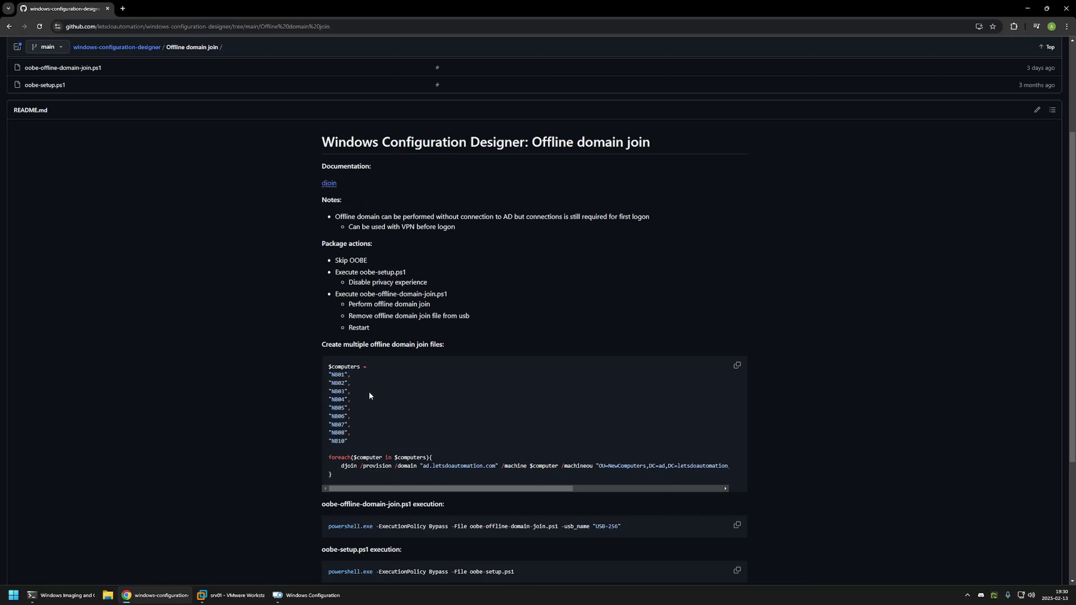
{"action": "left_click_drag", "start_coordinate": [339, 467], "coordinate": [332, 370]}
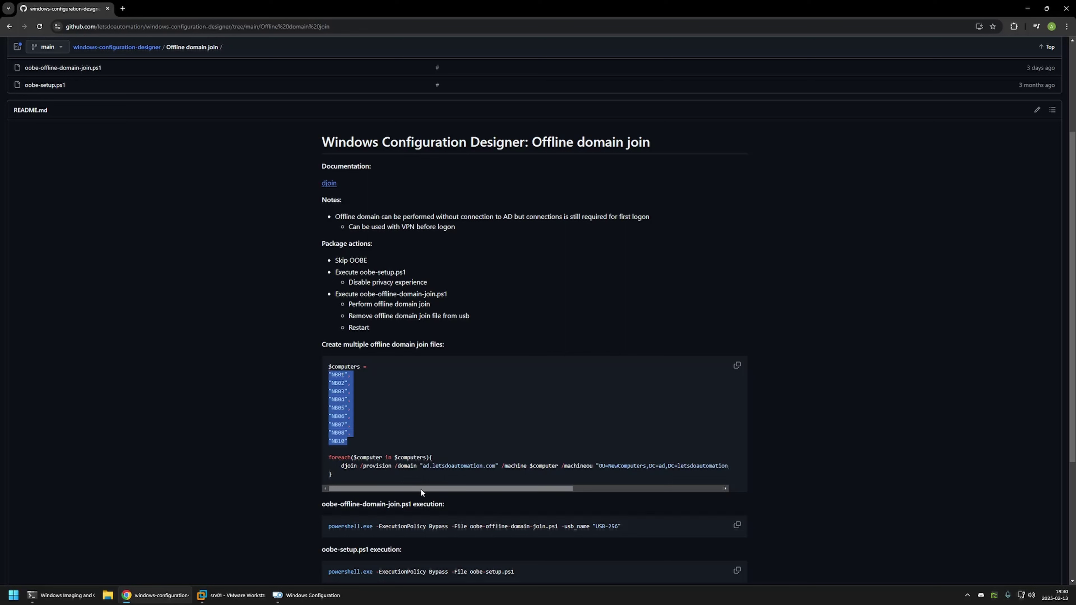
{"action": "left_click_drag", "start_coordinate": [420, 489], "coordinate": [668, 467]}
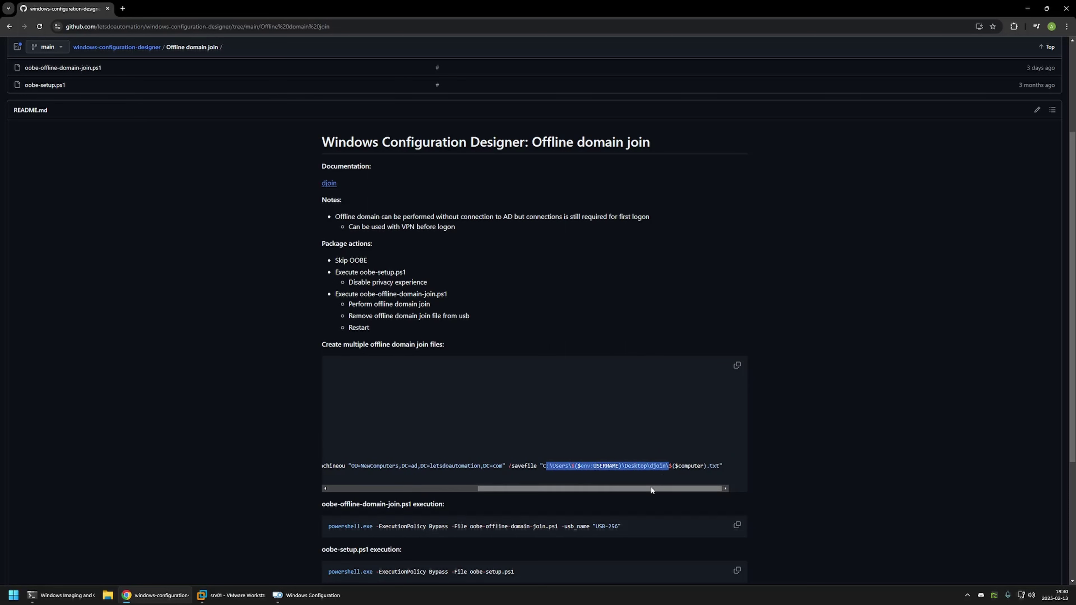
{"action": "left_click_drag", "start_coordinate": [650, 486], "coordinate": [500, 489]}
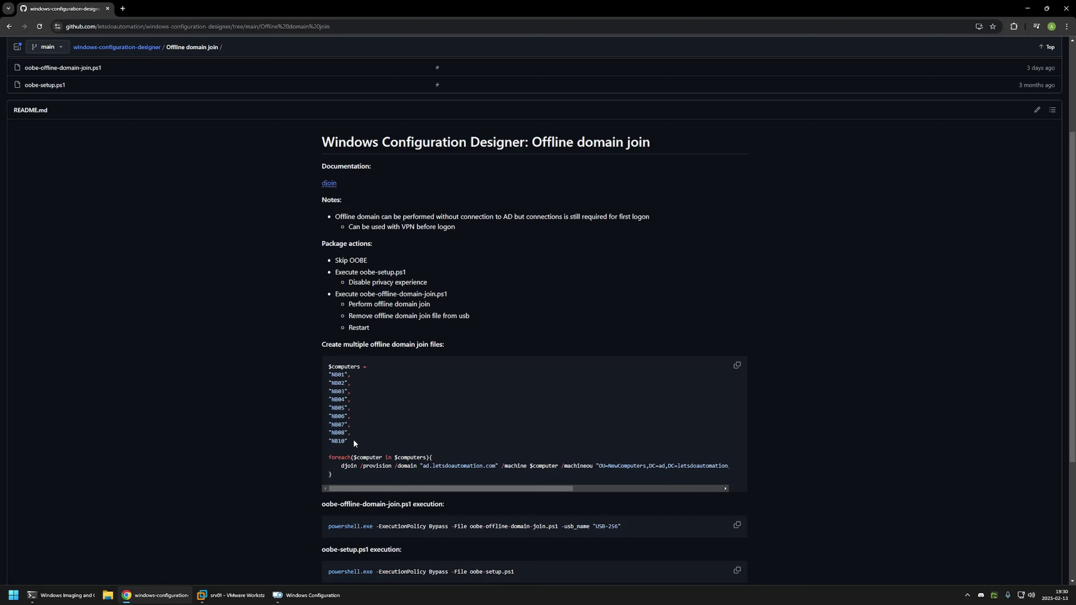
{"action": "left_click", "coordinate": [737, 367]}
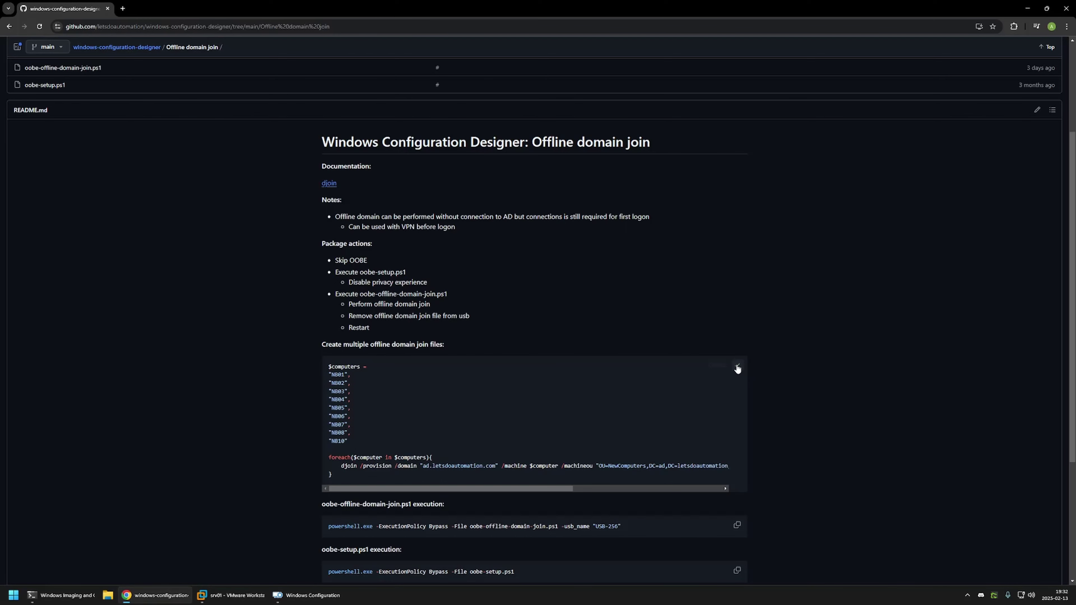
Switch to the srv01 virtual machine in VMware Workstation, create a folder named djoin on its desktop, and open it
{"action": "left_click", "coordinate": [244, 596]}
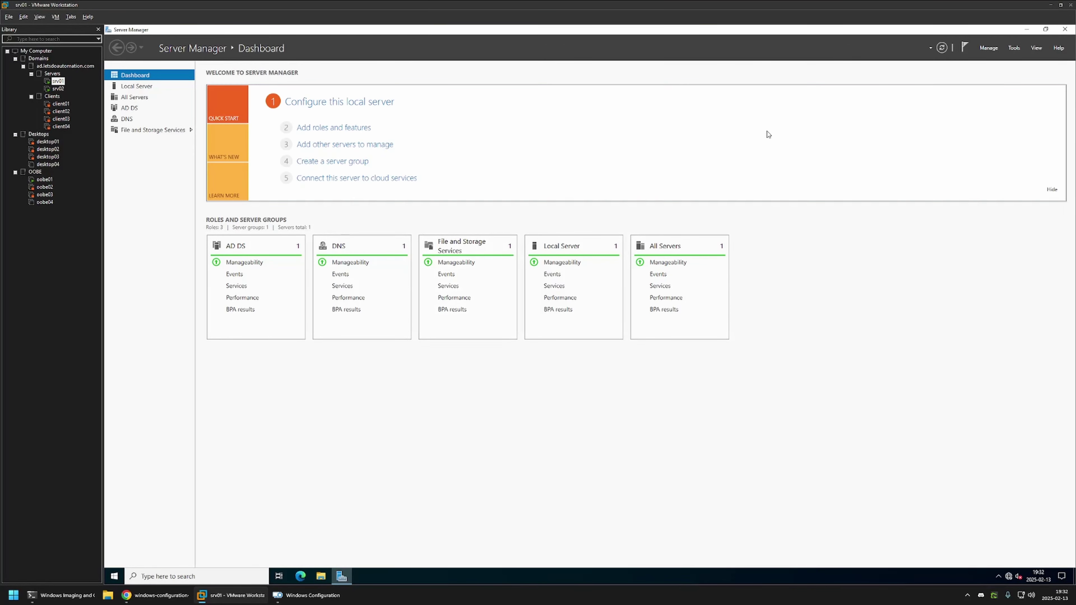
{"action": "left_click", "coordinate": [1027, 29]}
{"action": "right_click", "coordinate": [312, 142]}
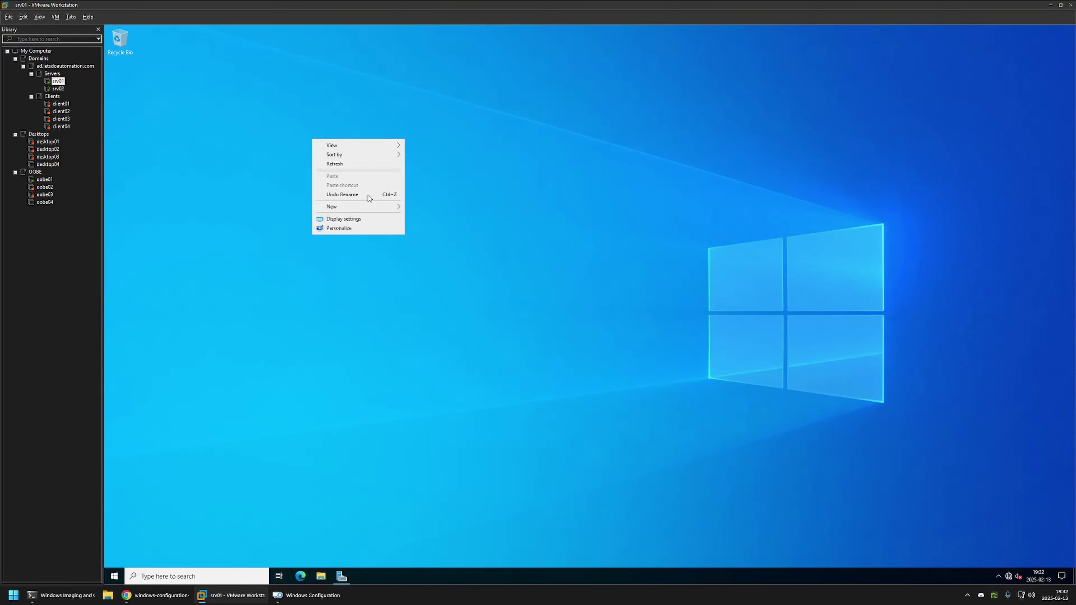
{"action": "mouse_move", "coordinate": [391, 206]}
{"action": "left_click", "coordinate": [427, 205]}
{"action": "type", "text": "djoin"}
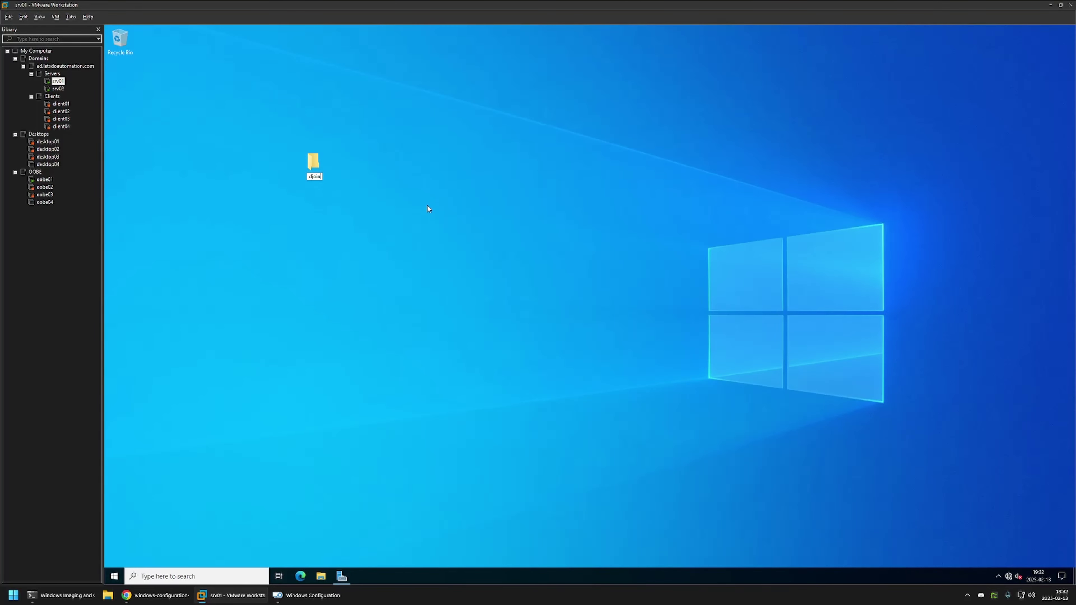
{"action": "key", "text": "Return"}
{"action": "key", "text": "Return"}
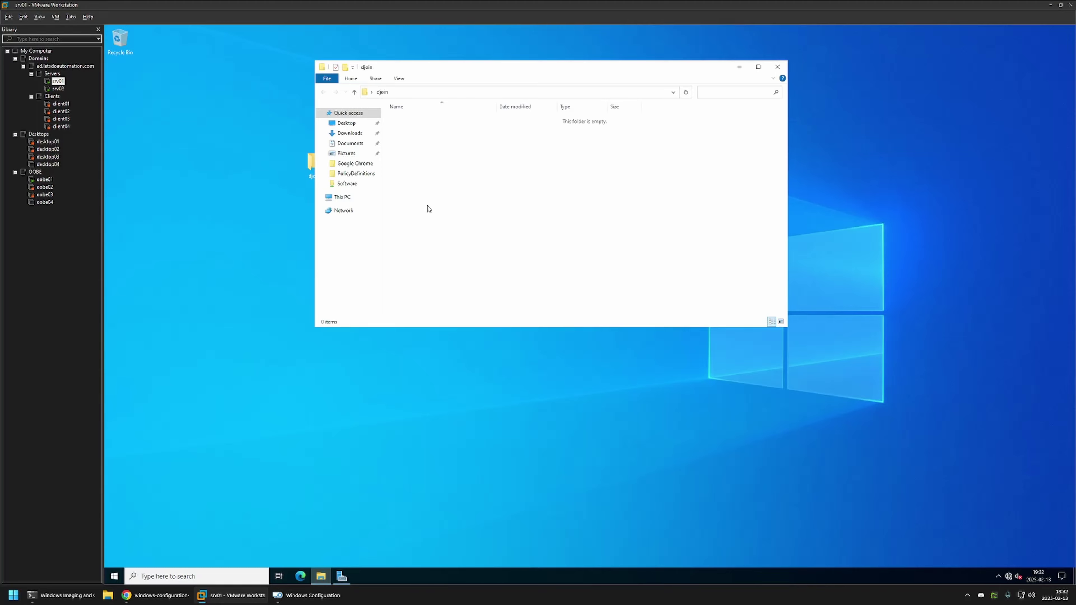
{"action": "left_click_drag", "start_coordinate": [440, 68], "coordinate": [484, 94]}
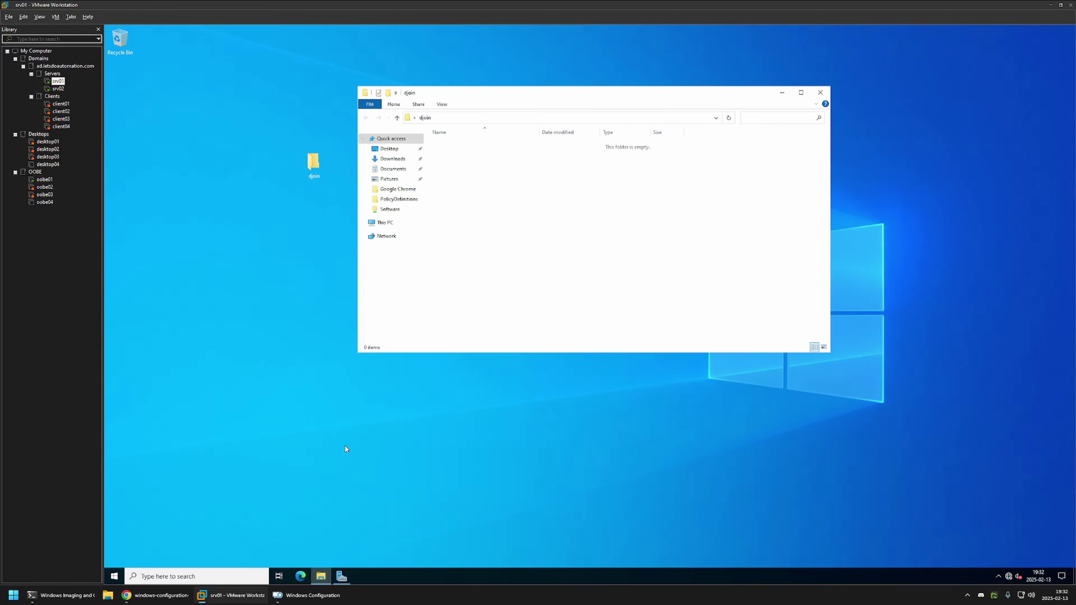
Open Active Directory Users and Computers from Server Manager, show the NewComputers unit, and restore the window to a smaller size
{"action": "left_click", "coordinate": [342, 575]}
{"action": "left_click", "coordinate": [1013, 47]}
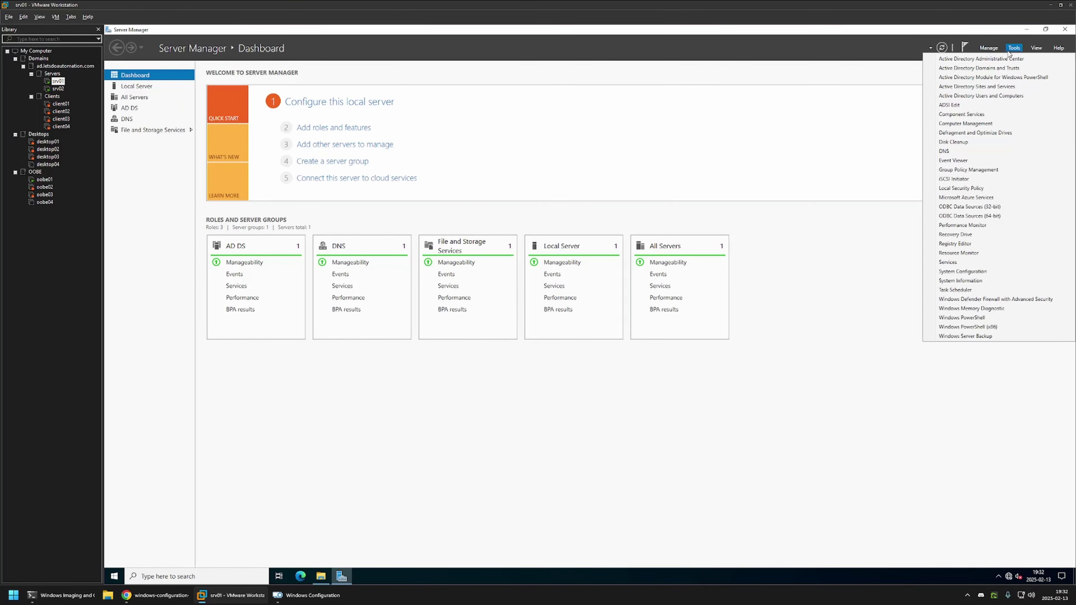
{"action": "left_click", "coordinate": [992, 96]}
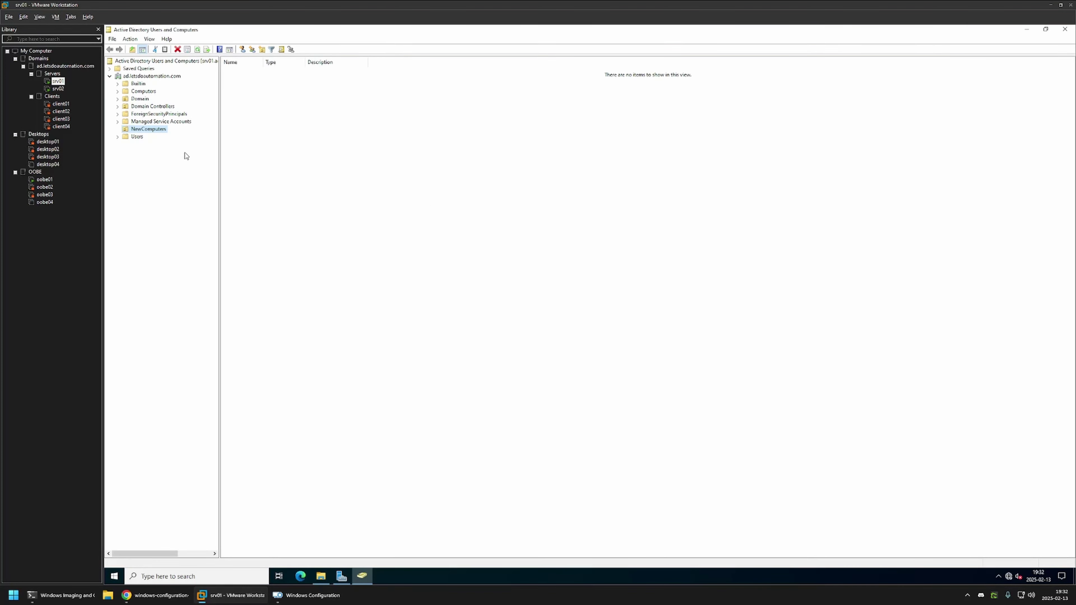
{"action": "left_click", "coordinate": [159, 128]}
{"action": "left_click", "coordinate": [242, 113]}
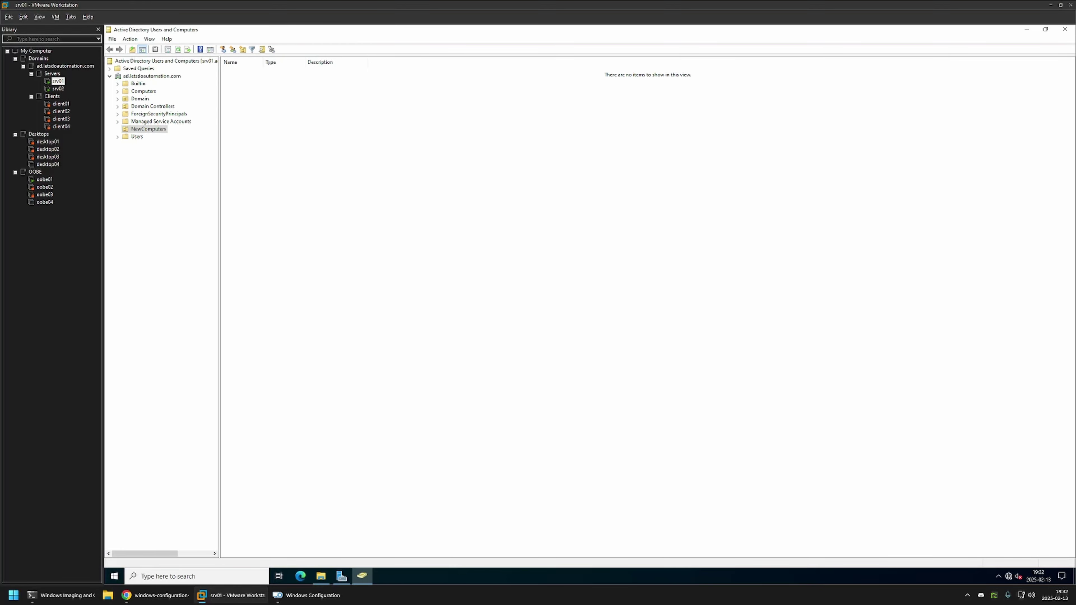
{"action": "left_click_drag", "start_coordinate": [593, 29], "coordinate": [717, 95]}
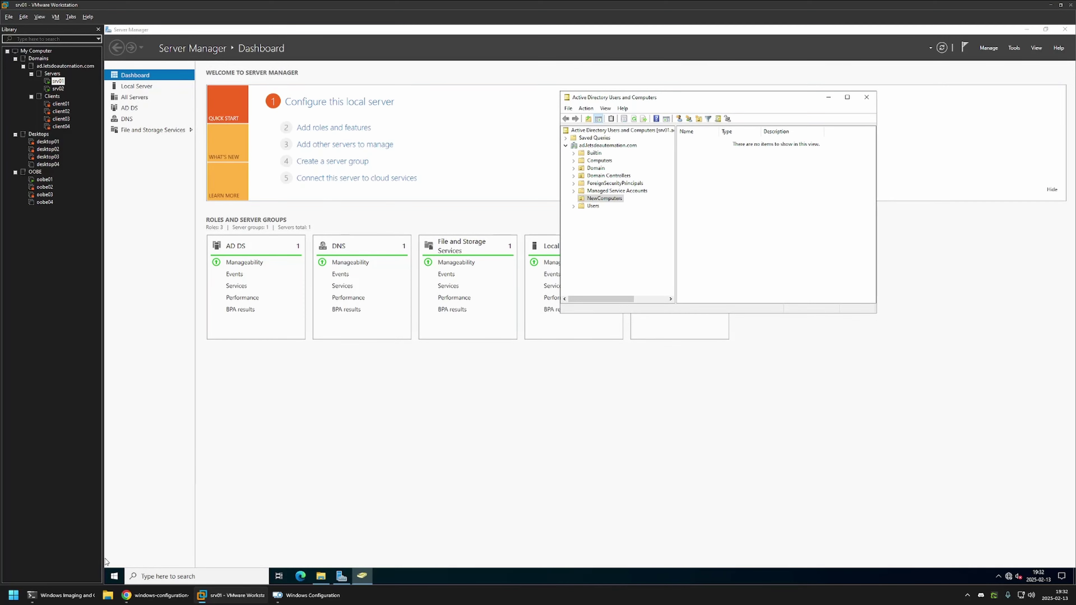
Find Windows PowerShell on srv01 and start it as administrator
{"action": "left_click", "coordinate": [113, 574]}
{"action": "type", "text": "p"}
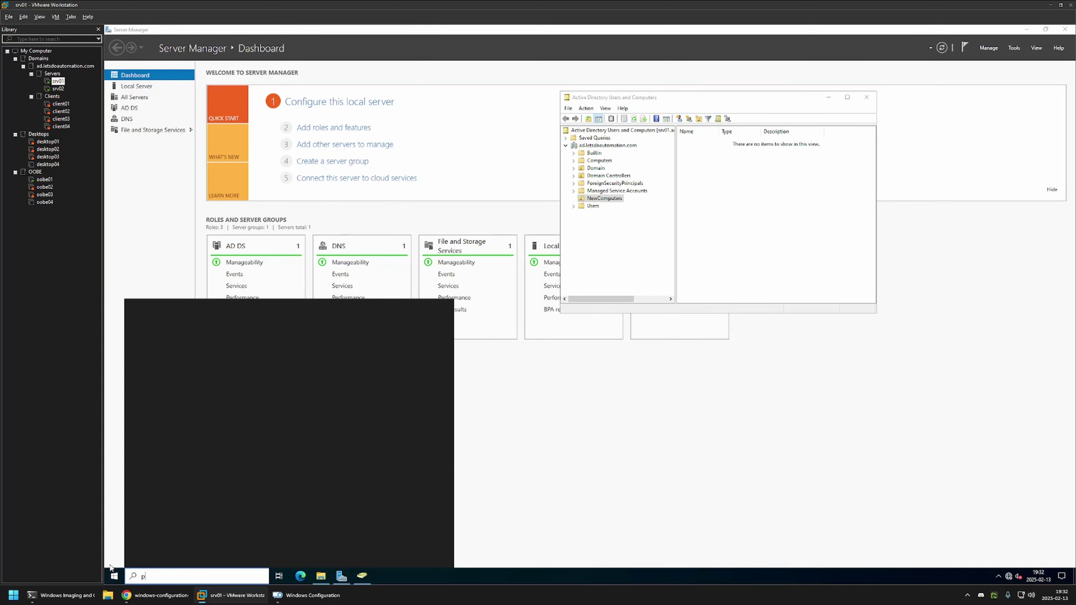
{"action": "type", "text": "owers"}
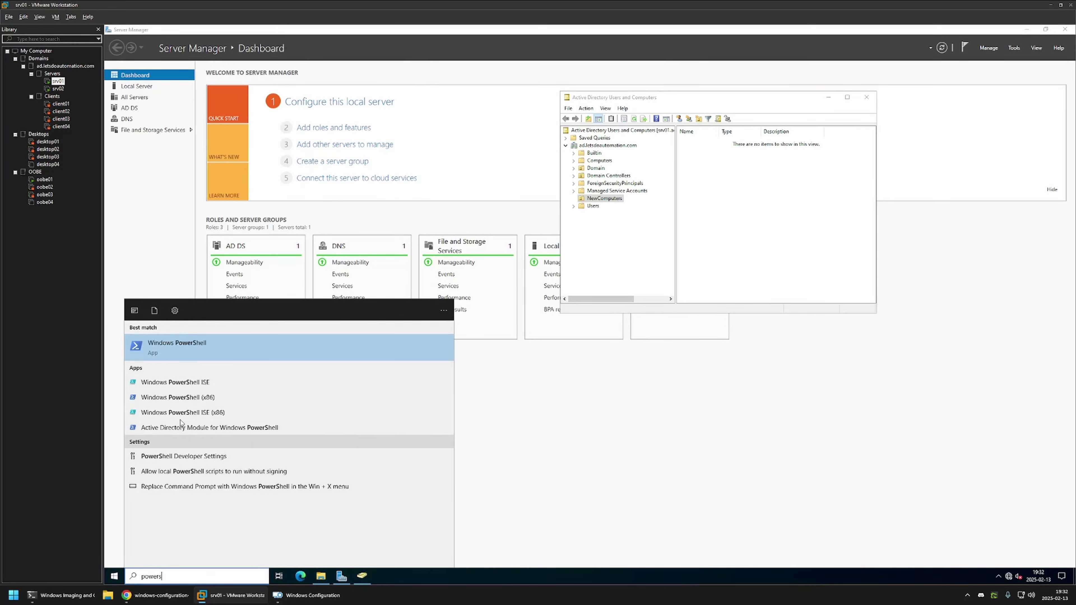
{"action": "right_click", "coordinate": [216, 351]}
{"action": "left_click", "coordinate": [242, 356]}
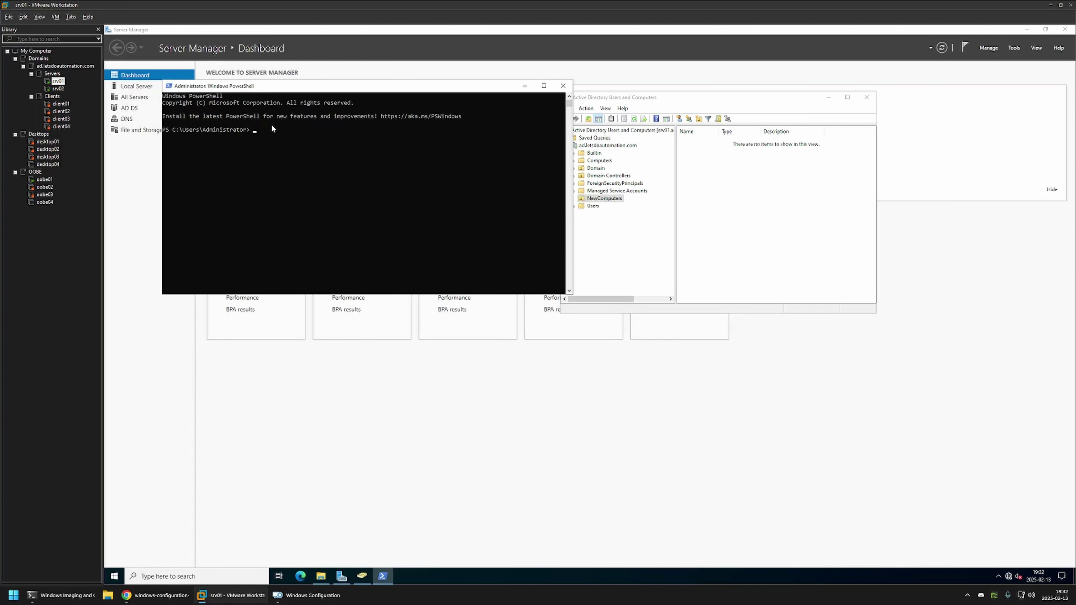
Run the copied djoin script to provision NB01 to NB08 and NB10 into NewComputers, and review its output
{"action": "right_click", "coordinate": [283, 160]}
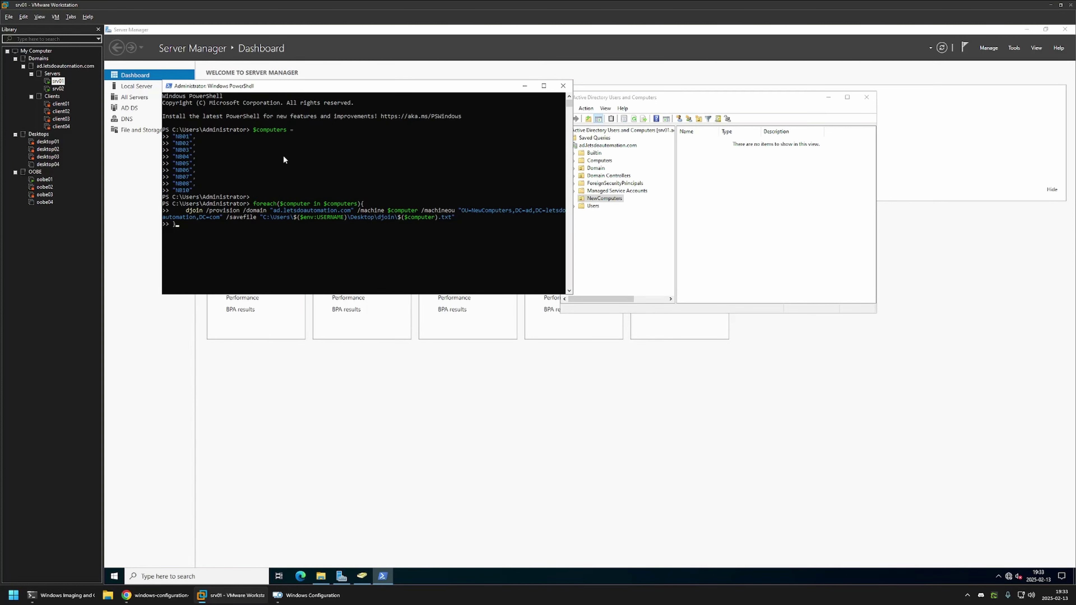
{"action": "key", "text": "Return"}
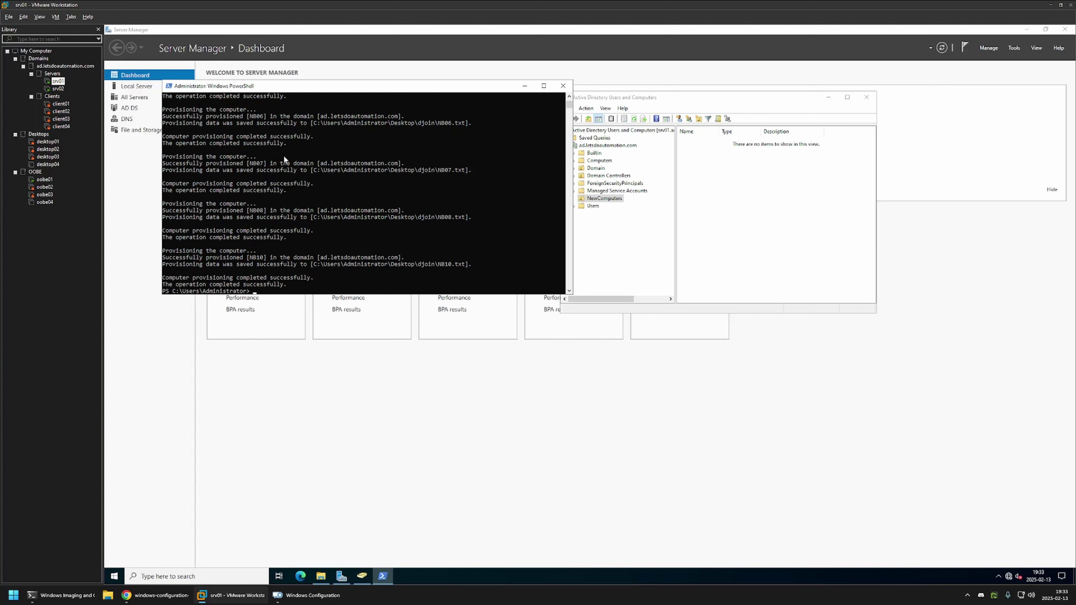
{"action": "scroll", "coordinate": [286, 168], "scroll_direction": "up", "scroll_amount": 2}
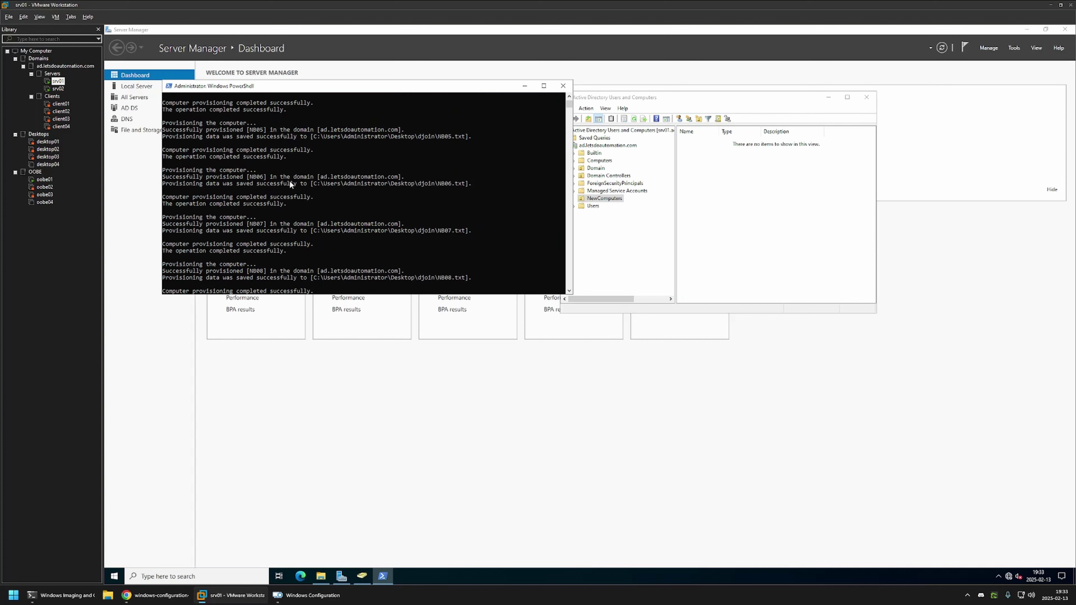
{"action": "scroll", "coordinate": [265, 185], "scroll_direction": "down", "scroll_amount": 2}
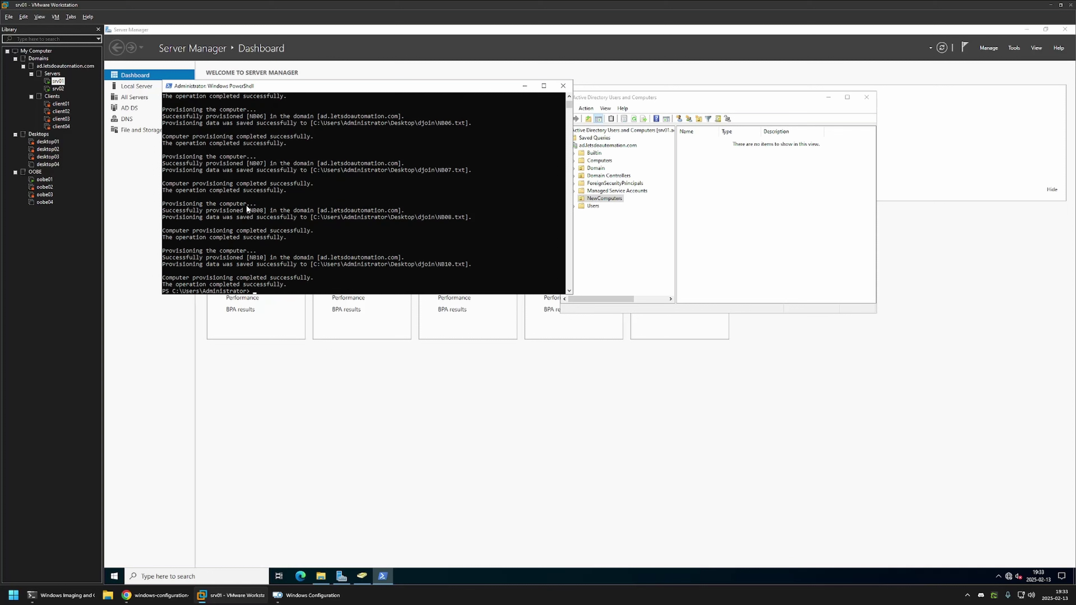
Bring Active Directory Users and Computers forward, move it over PowerShell, and refresh the NewComputers unit to check for the provisioned computers
{"action": "left_click", "coordinate": [670, 221]}
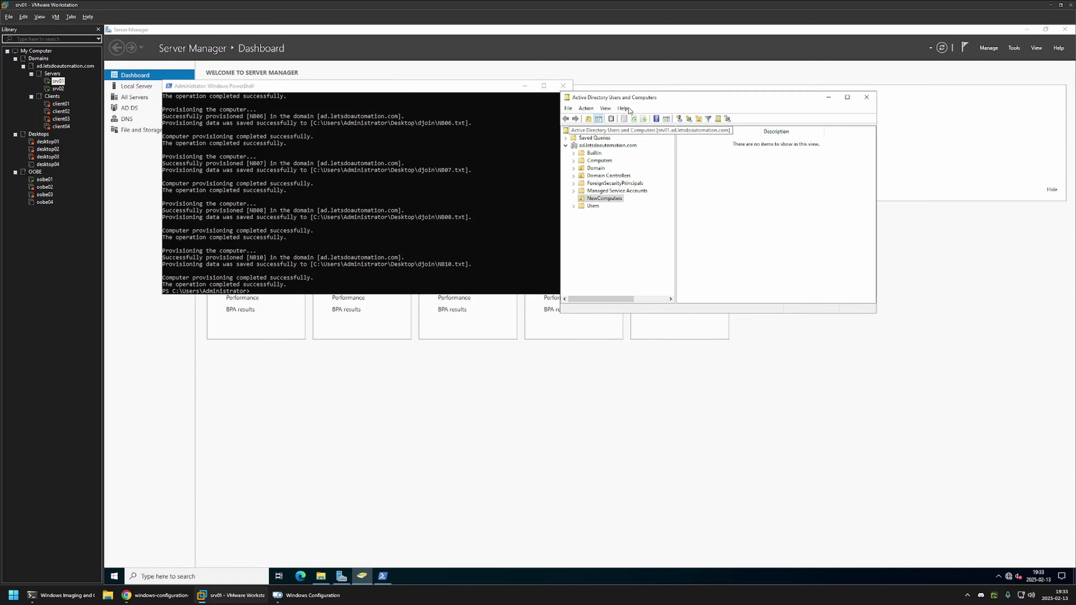
{"action": "left_click_drag", "start_coordinate": [641, 98], "coordinate": [438, 107]}
{"action": "right_click", "coordinate": [489, 176]}
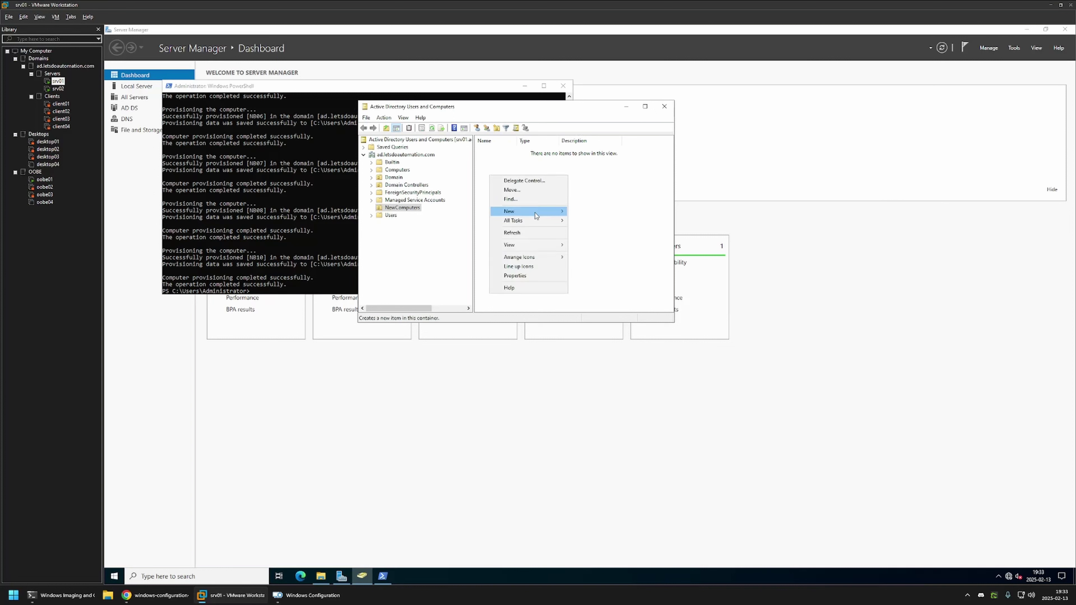
{"action": "left_click", "coordinate": [521, 237]}
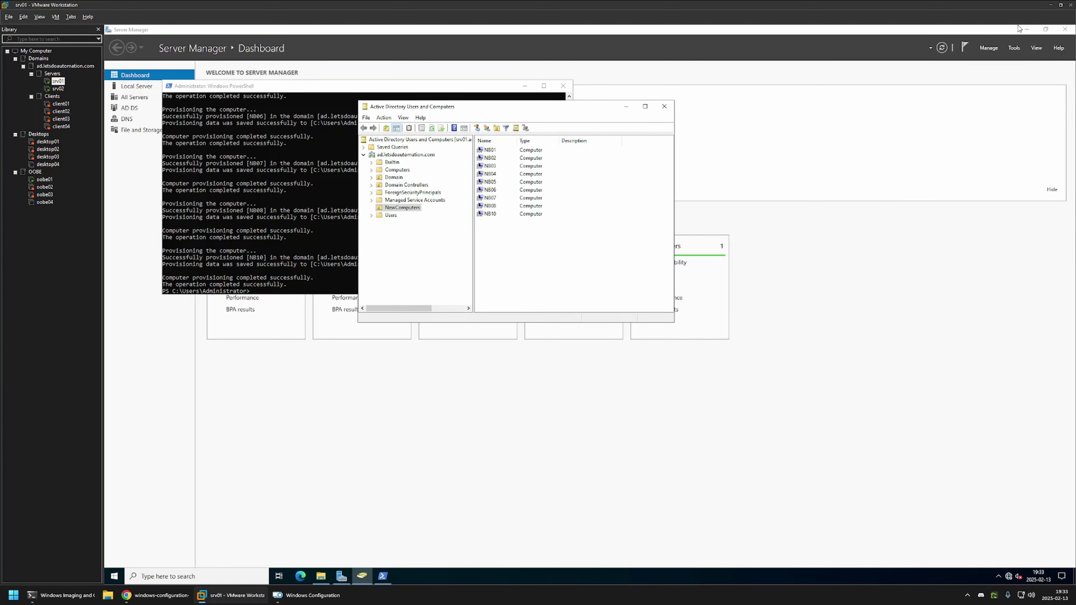
Minimize Server Manager and place the djoin folder window beside Active Directory Users and Computers to view the generated join files
{"action": "left_click", "coordinate": [1027, 29]}
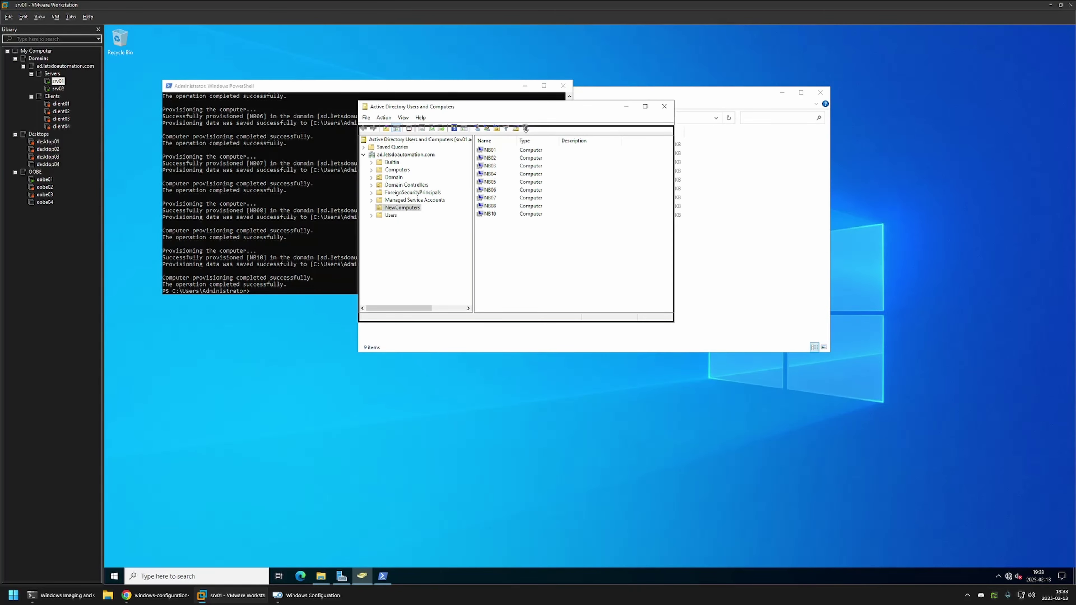
{"action": "left_click", "coordinate": [732, 216]}
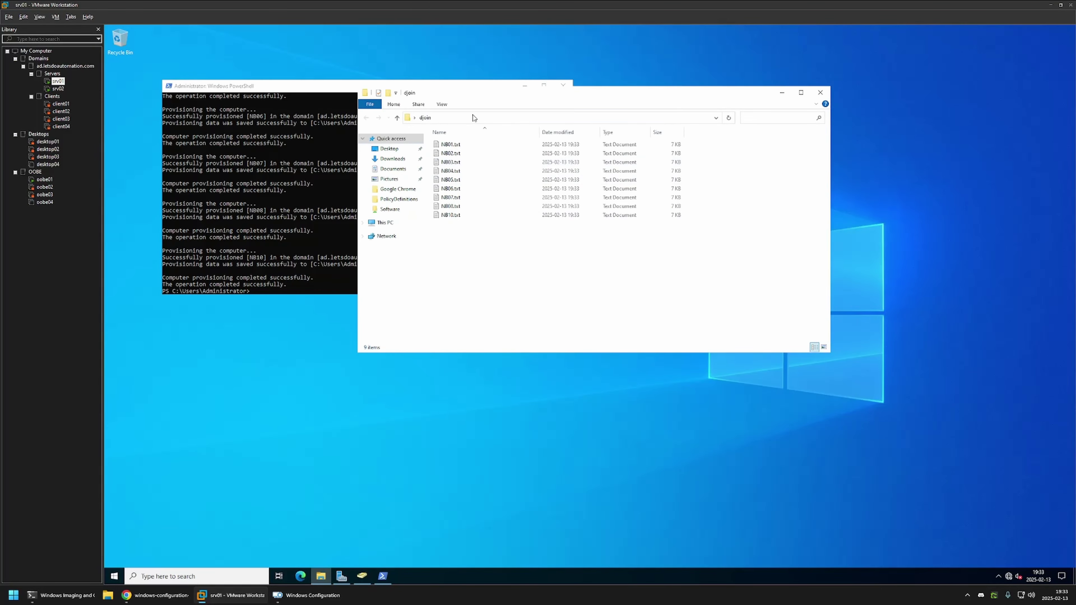
{"action": "left_click_drag", "start_coordinate": [491, 97], "coordinate": [713, 112]}
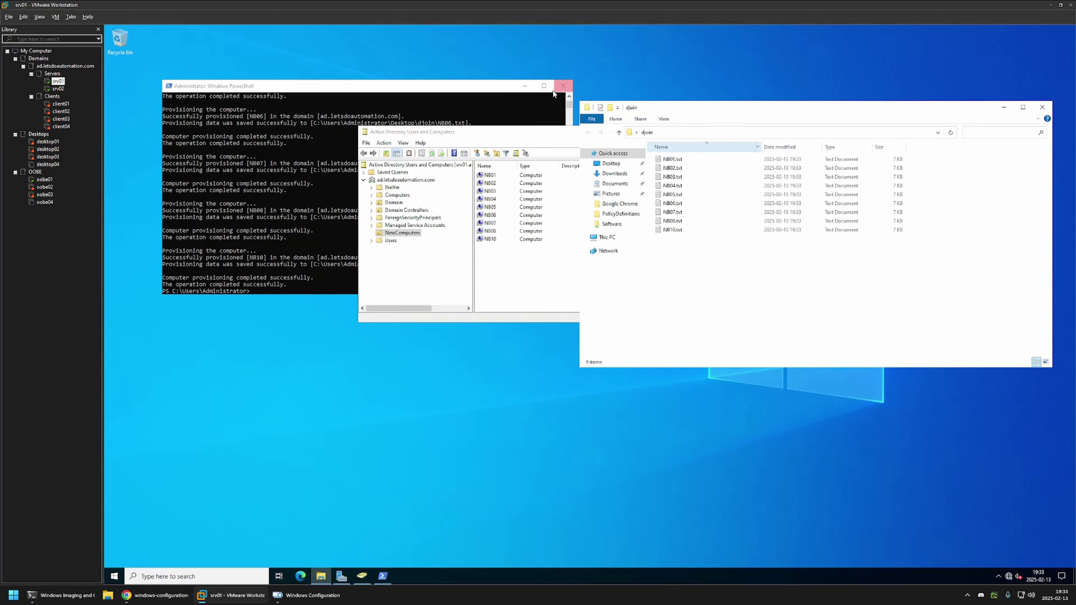
Minimize PowerShell, copy the djoin folder from the srv01 desktop, and paste it onto the host's USB-64 (U:) drive
{"action": "left_click", "coordinate": [524, 85]}
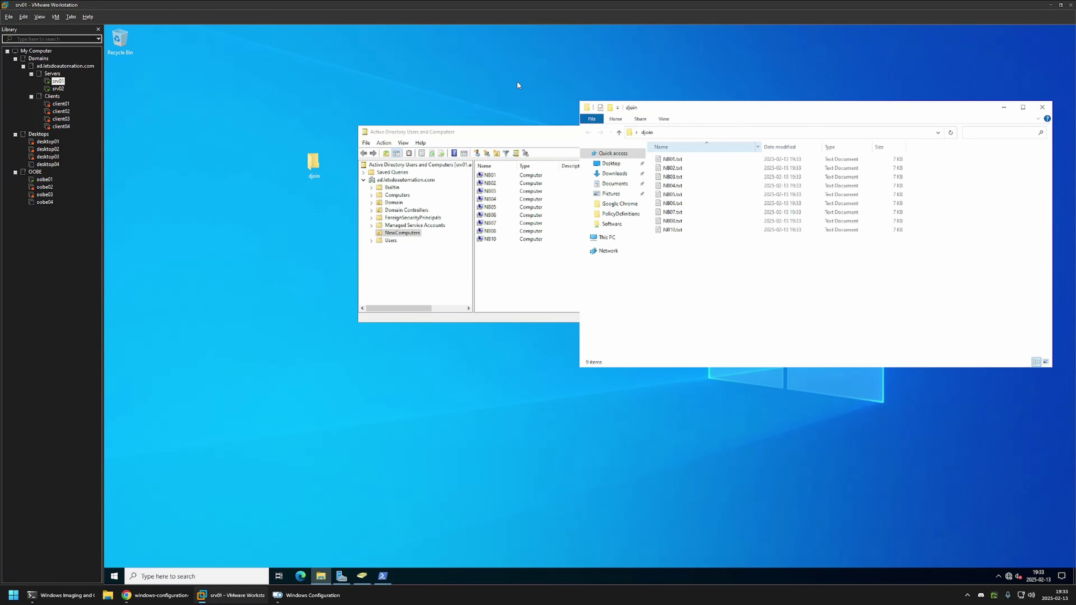
{"action": "right_click", "coordinate": [312, 160]}
{"action": "key", "text": "Escape"}
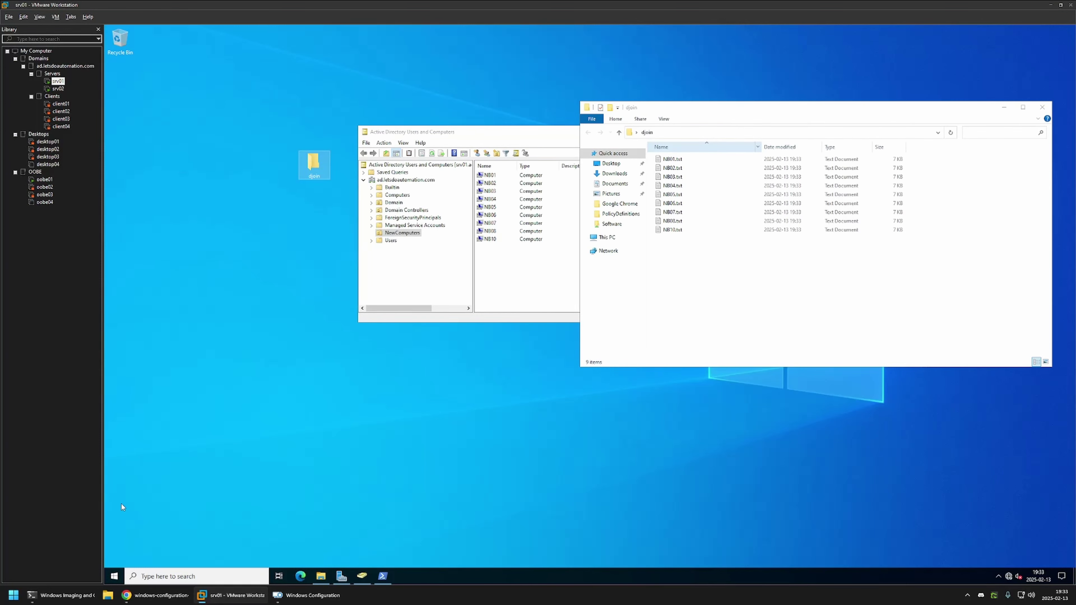
{"action": "right_click", "coordinate": [108, 596]}
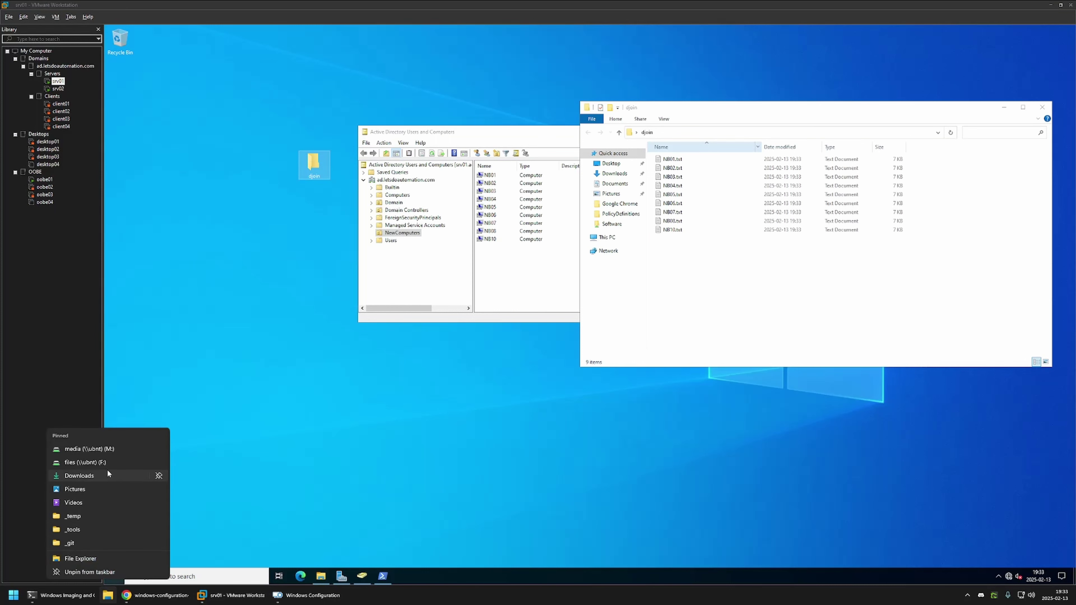
{"action": "left_click", "coordinate": [100, 476]}
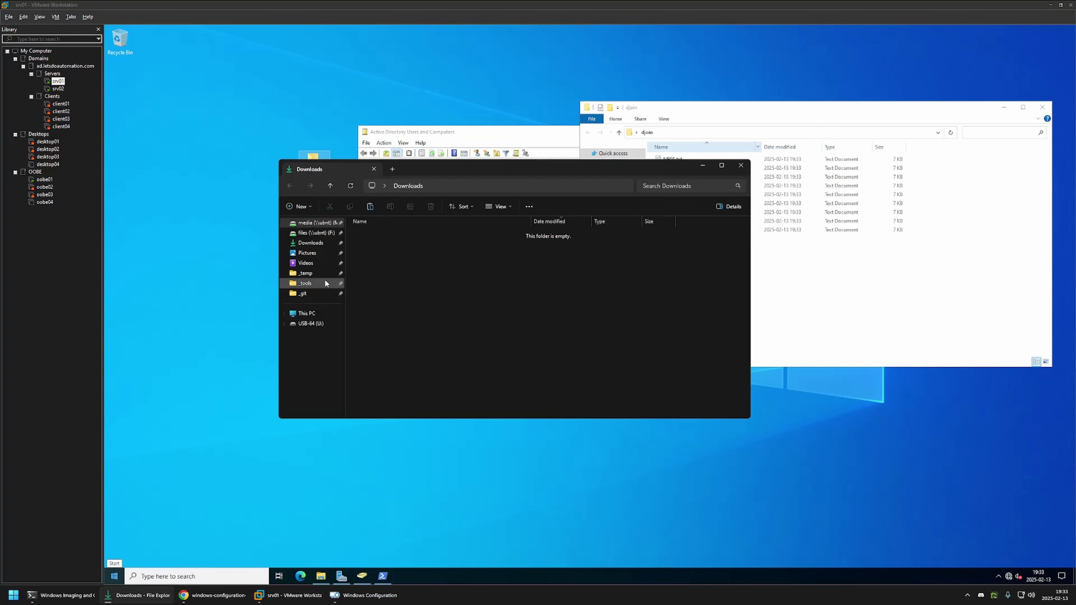
{"action": "left_click", "coordinate": [302, 324]}
{"action": "right_click", "coordinate": [379, 255]}
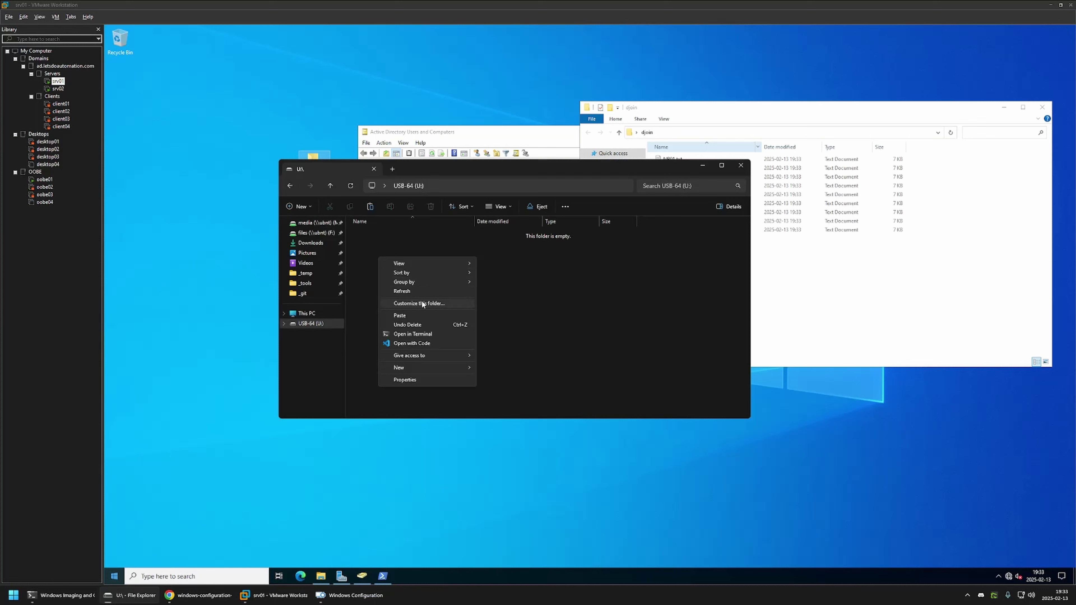
{"action": "left_click", "coordinate": [411, 315]}
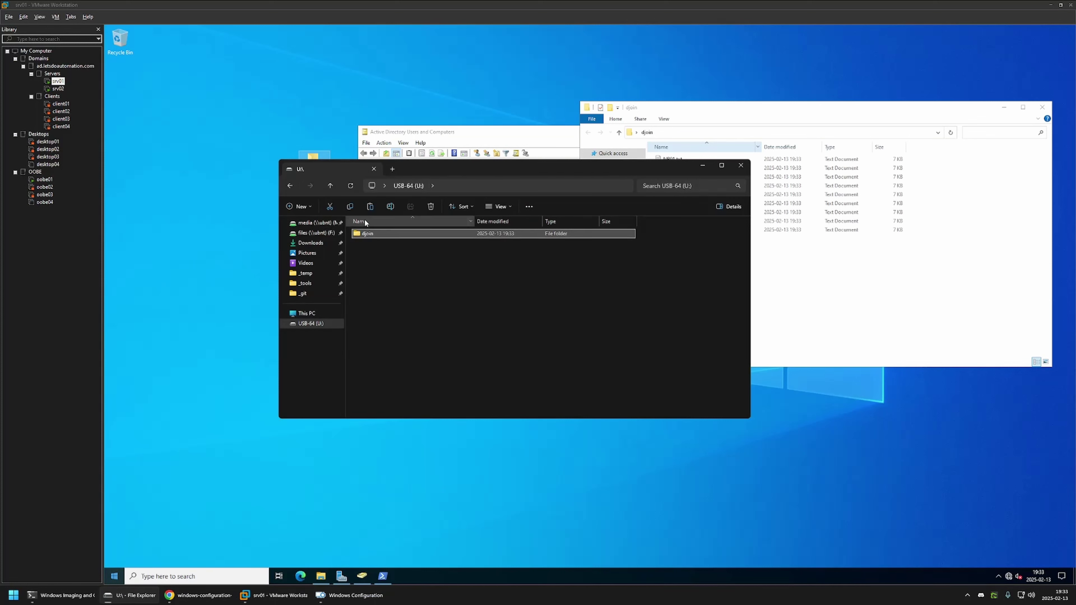
{"action": "left_click", "coordinate": [374, 248]}
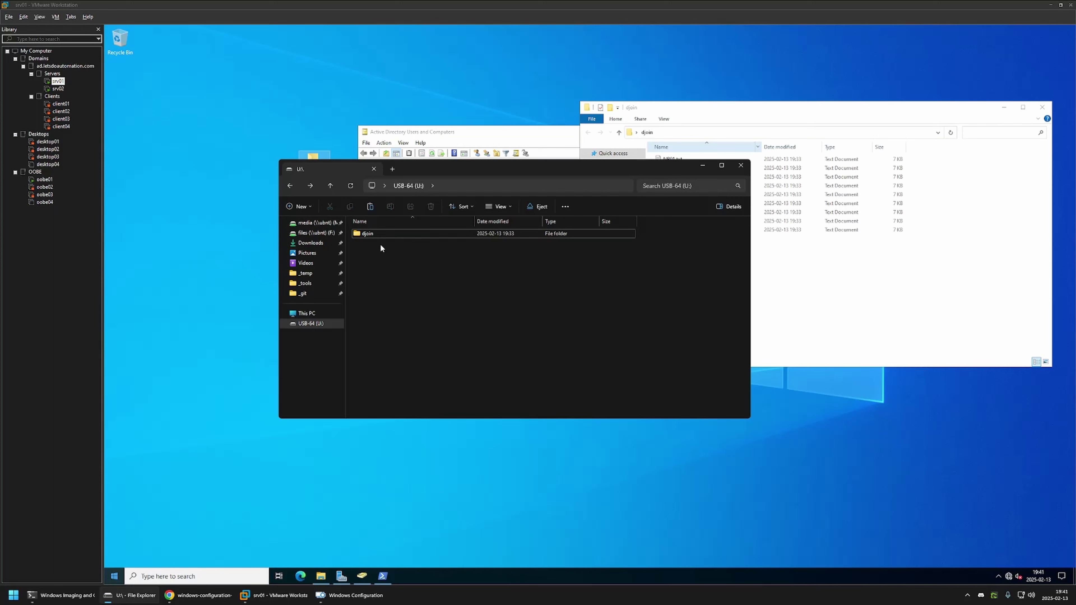
Switch to Chrome, open oobe-setup.ps1 in a new tab, review its DisablePrivacyExperience registry setting, and close that tab
{"action": "left_click", "coordinate": [199, 595]}
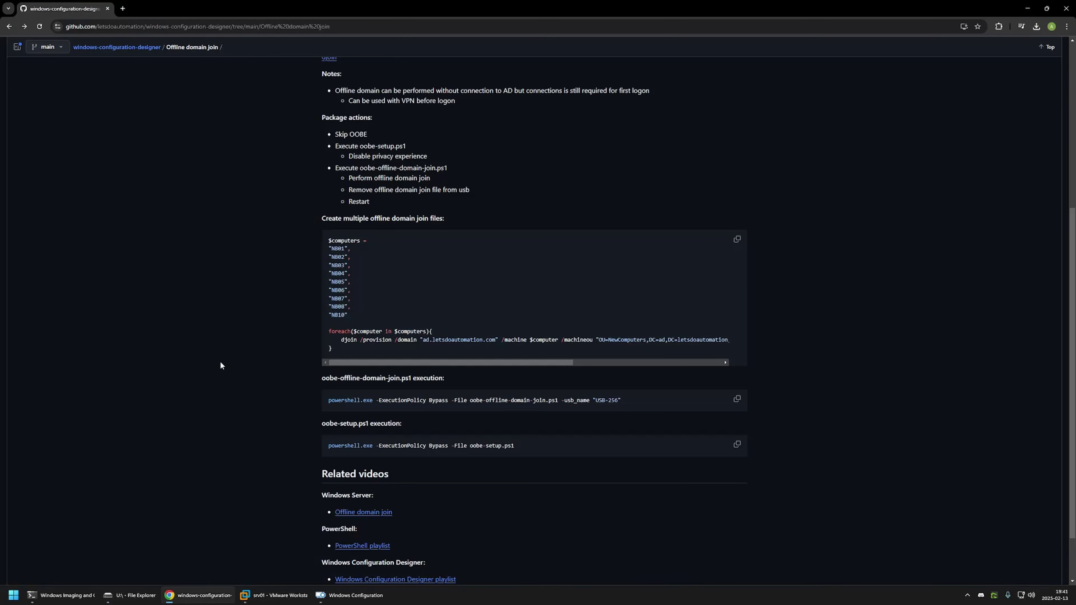
{"action": "scroll", "coordinate": [220, 365], "scroll_direction": "up", "scroll_amount": 5}
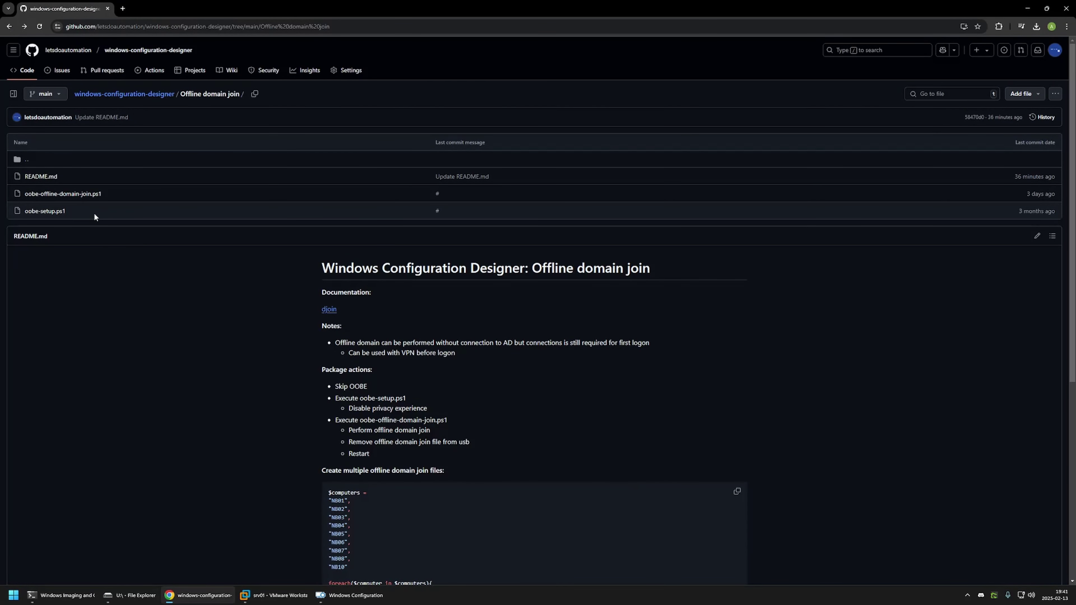
{"action": "left_click_drag", "start_coordinate": [94, 213], "coordinate": [73, 223]}
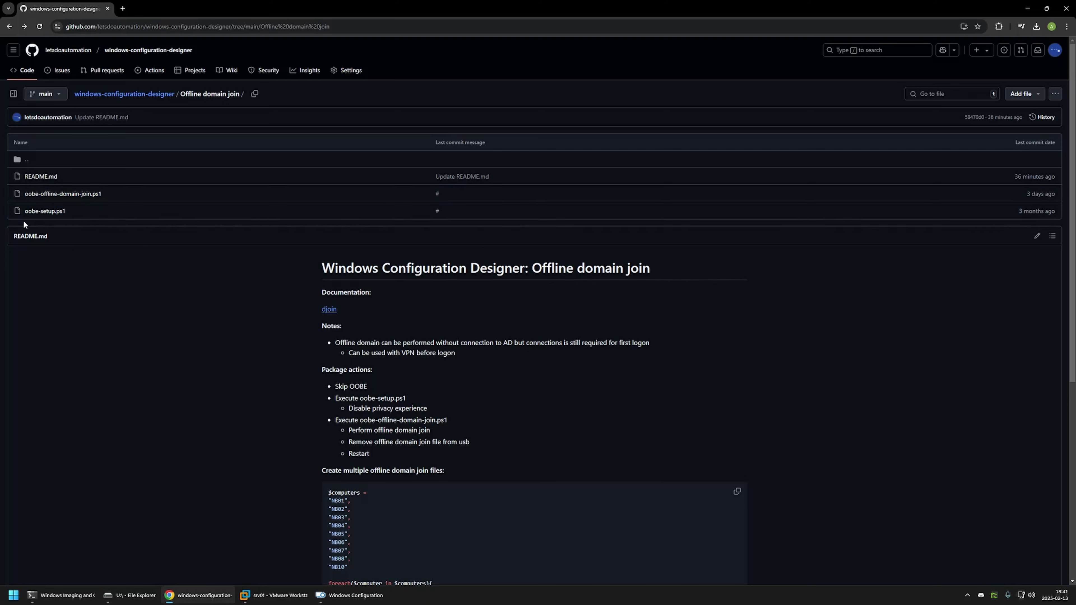
{"action": "right_click", "coordinate": [47, 214]}
{"action": "left_click", "coordinate": [68, 223]}
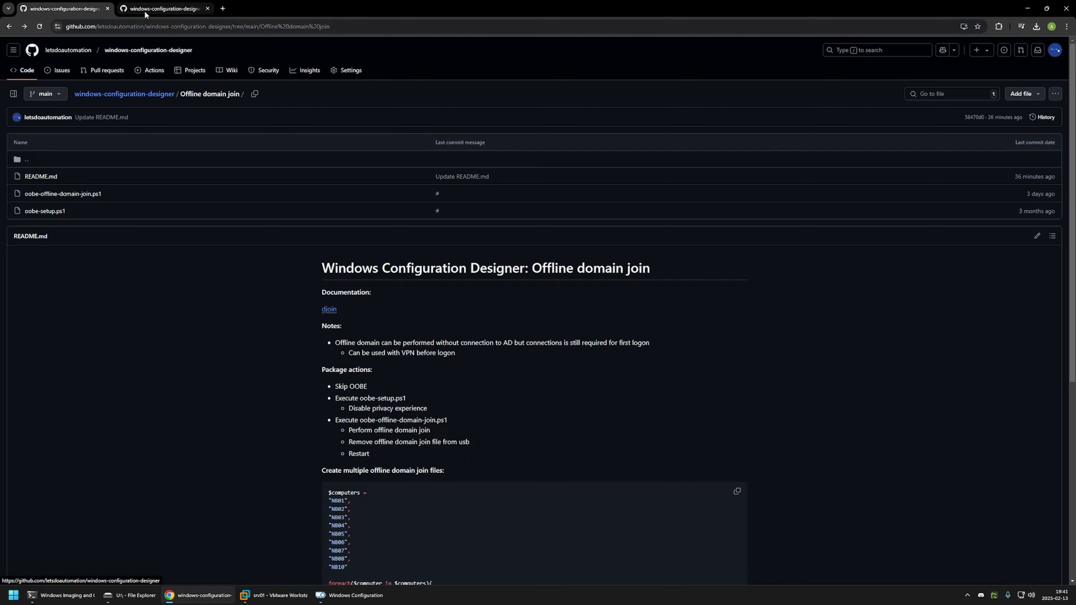
{"action": "left_click", "coordinate": [163, 8]}
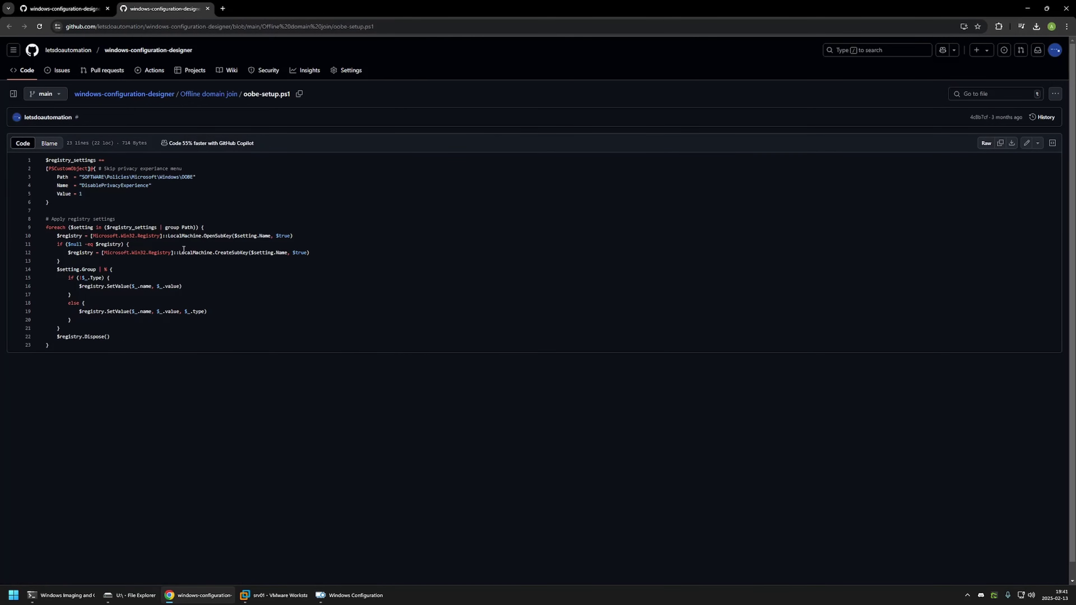
{"action": "left_click_drag", "start_coordinate": [72, 344], "coordinate": [17, 156]}
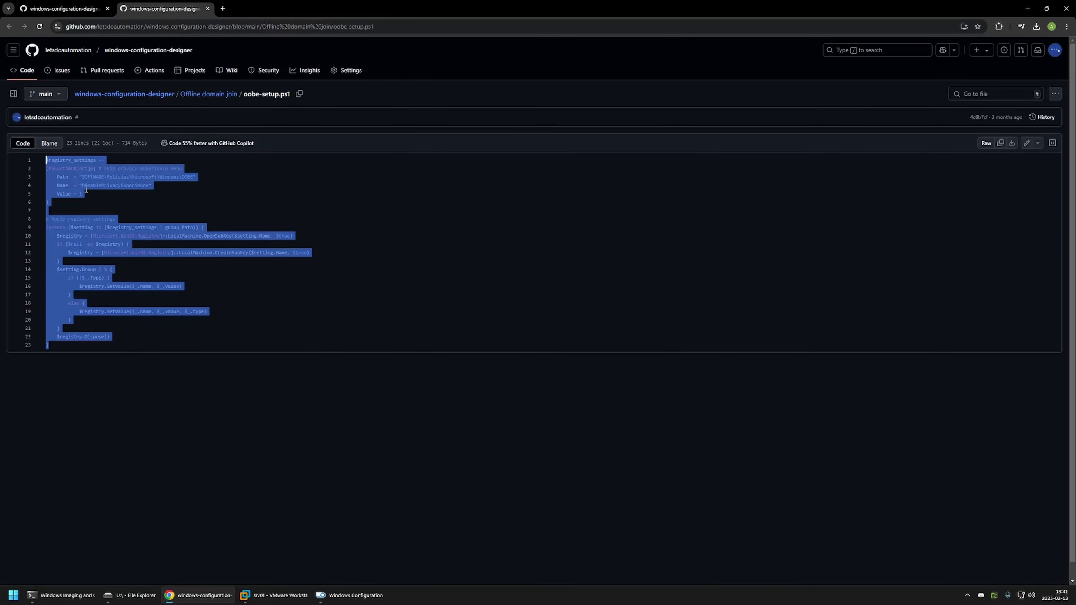
{"action": "left_click", "coordinate": [99, 206]}
{"action": "left_click_drag", "start_coordinate": [75, 206], "coordinate": [152, 186]}
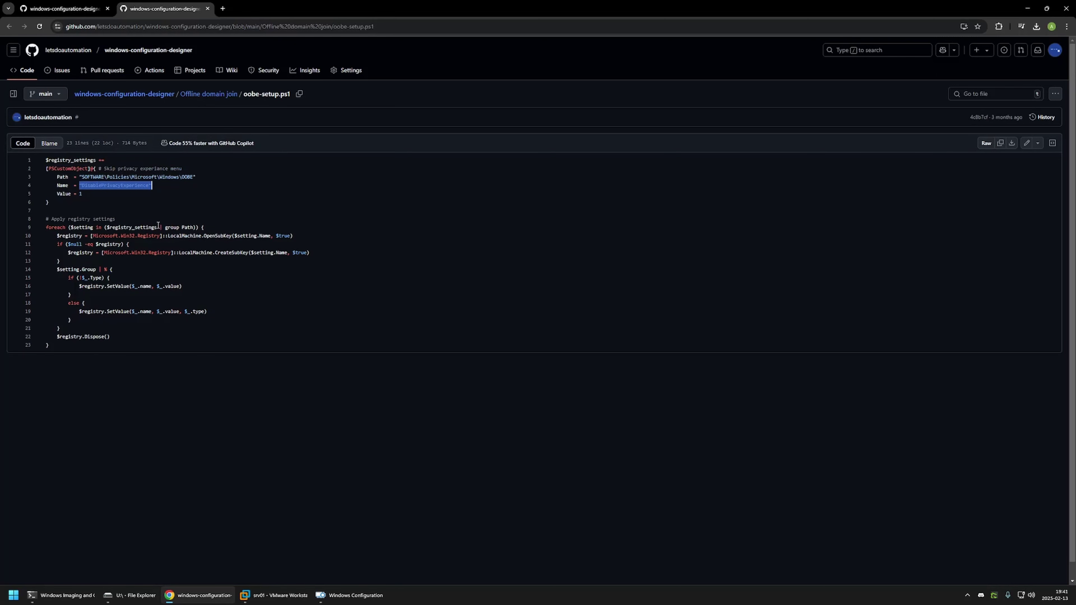
{"action": "left_click", "coordinate": [56, 211]}
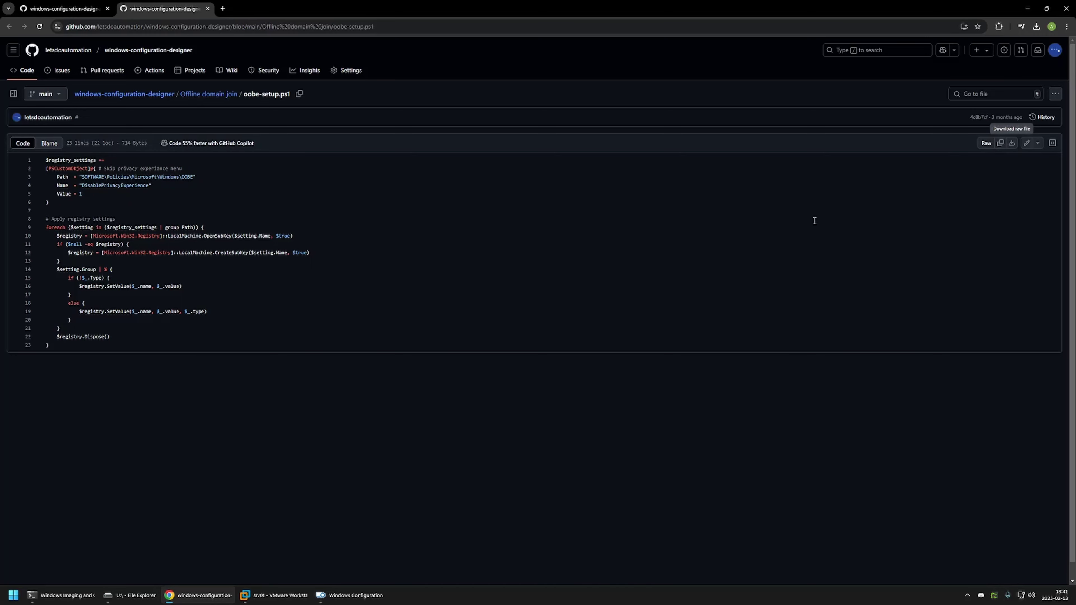
{"action": "left_click", "coordinate": [208, 9]}
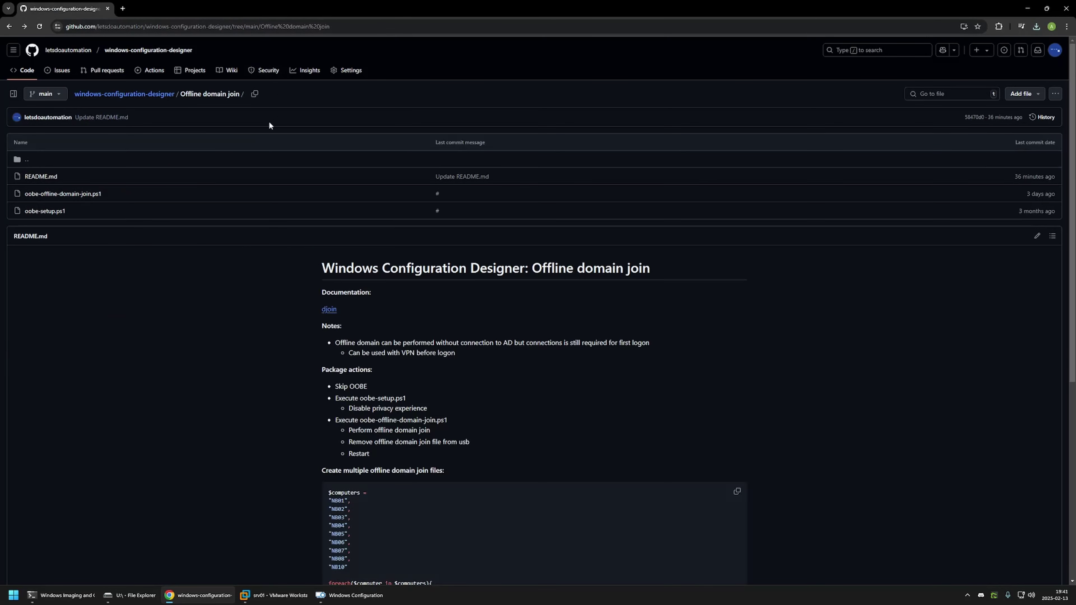
Open oobe-offline-domain-join.ps1 in a new tab and compare its usb_name parameter with the USB drive's label in File Explorer
{"action": "left_click_drag", "start_coordinate": [123, 193], "coordinate": [24, 193]}
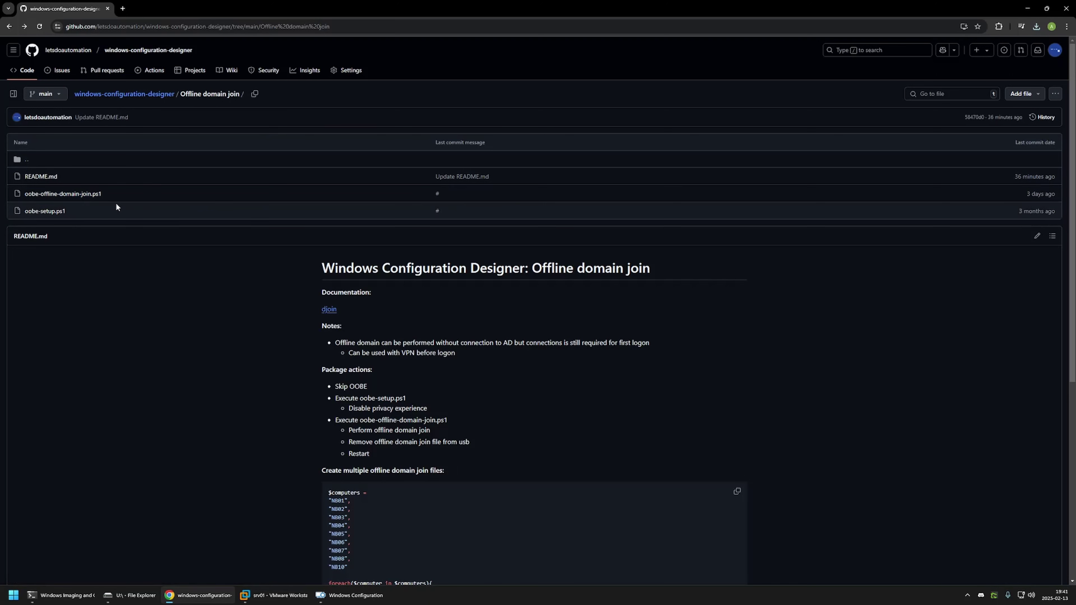
{"action": "right_click", "coordinate": [78, 197]}
{"action": "left_click", "coordinate": [109, 204]}
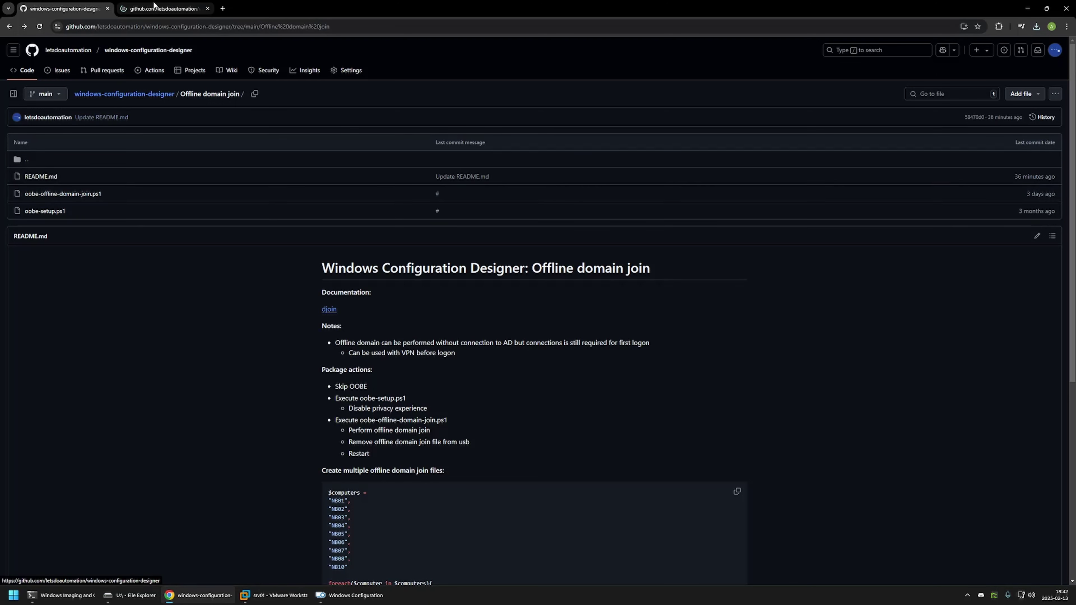
{"action": "left_click", "coordinate": [163, 9]}
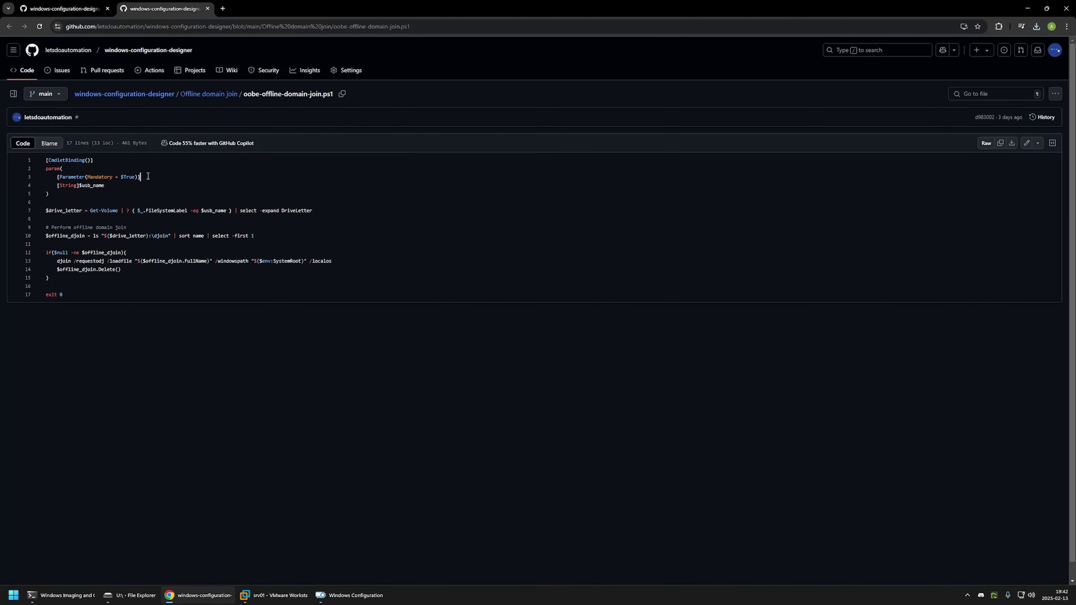
{"action": "left_click_drag", "start_coordinate": [78, 185], "coordinate": [112, 185]}
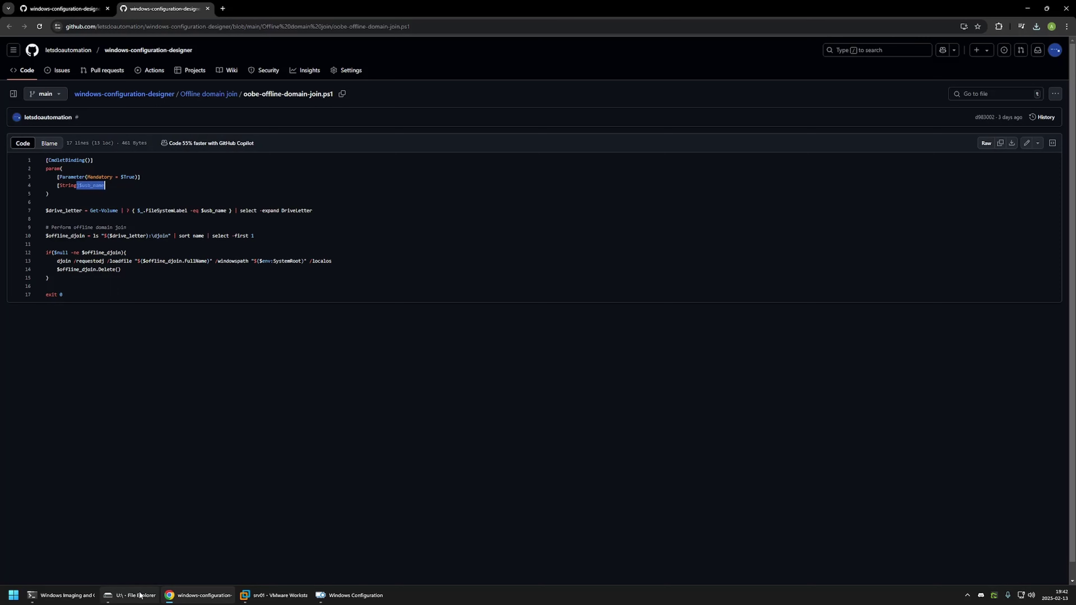
{"action": "left_click", "coordinate": [129, 595]}
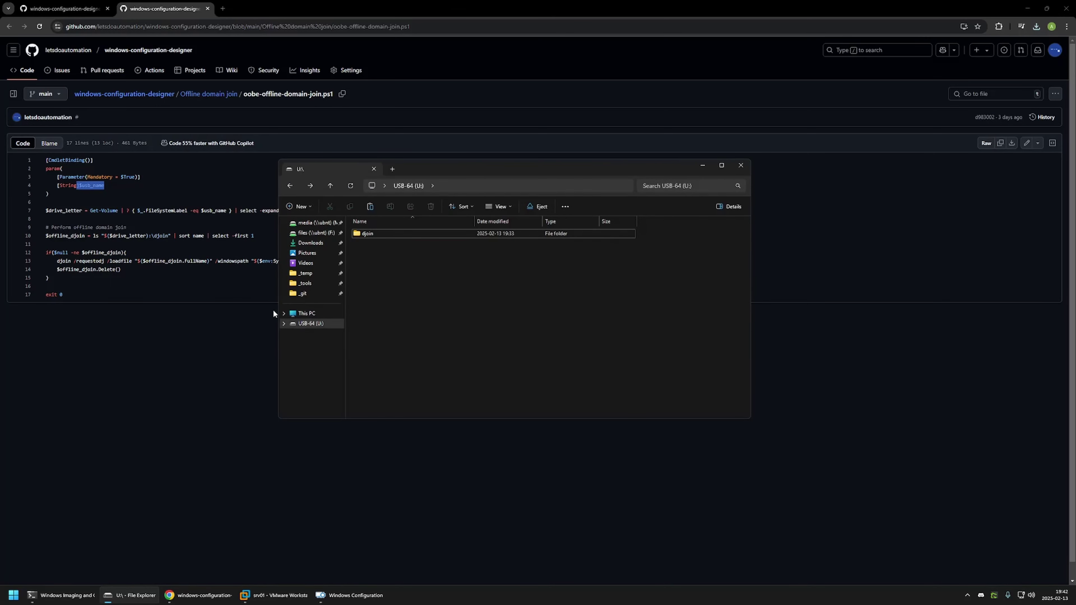
{"action": "left_click", "coordinate": [284, 335]}
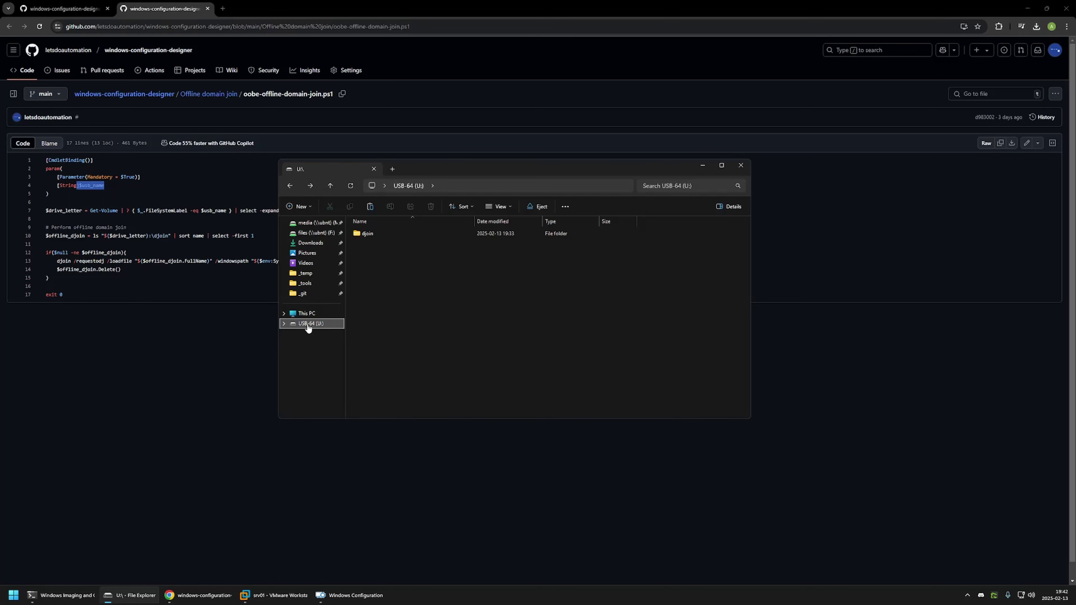
{"action": "left_click", "coordinate": [702, 166]}
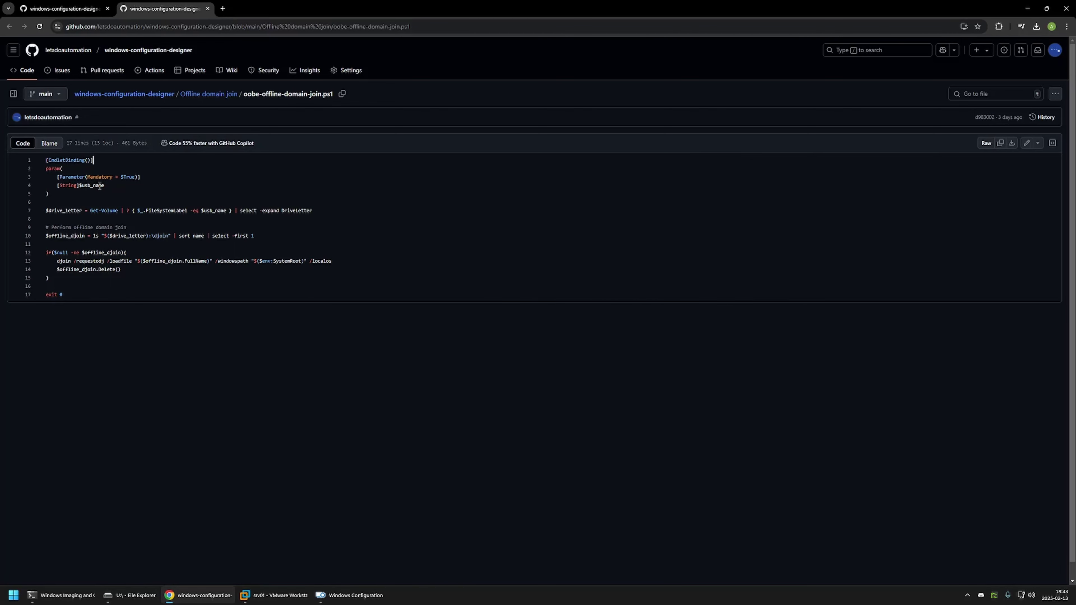
Examine the script's drive_letter and offline_djoin lines, and check them against the files in the USB drive's djoin folder
{"action": "left_click_drag", "start_coordinate": [88, 210], "coordinate": [324, 210]}
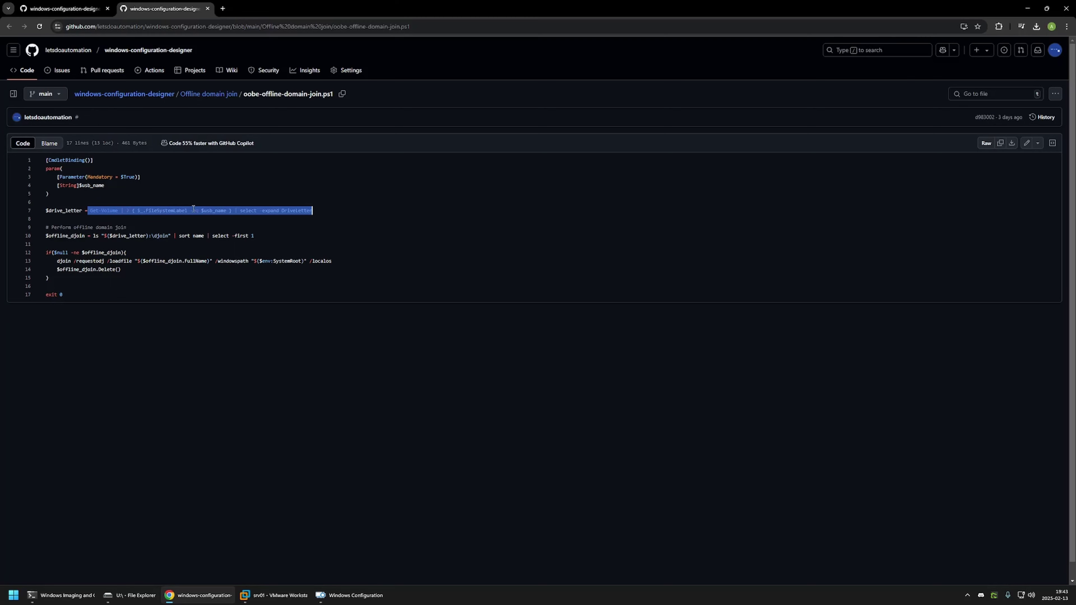
{"action": "left_click_drag", "start_coordinate": [88, 236], "coordinate": [272, 234]}
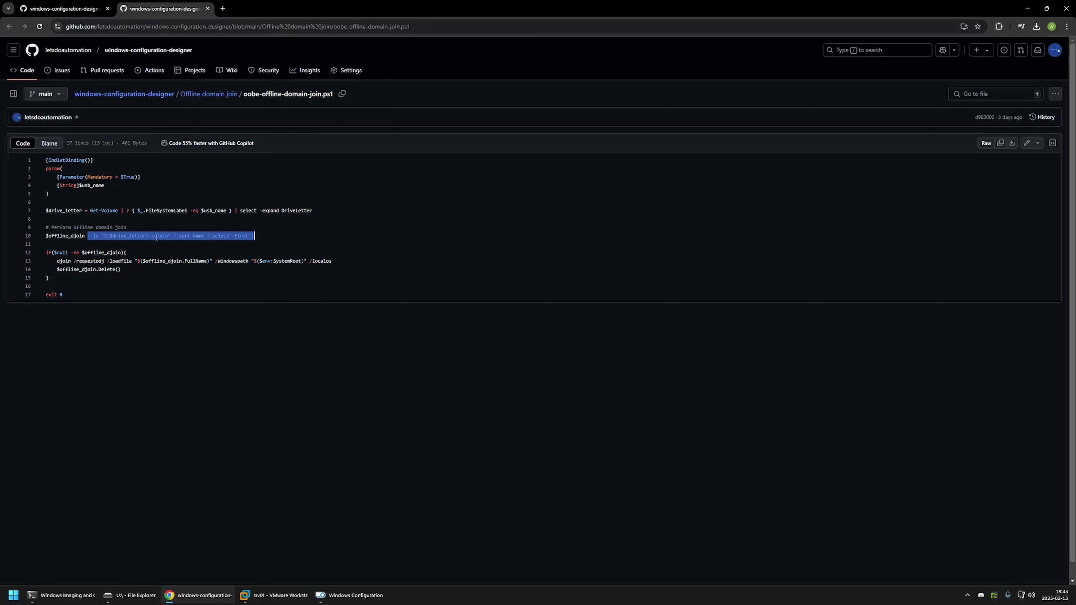
{"action": "left_click", "coordinate": [132, 595]}
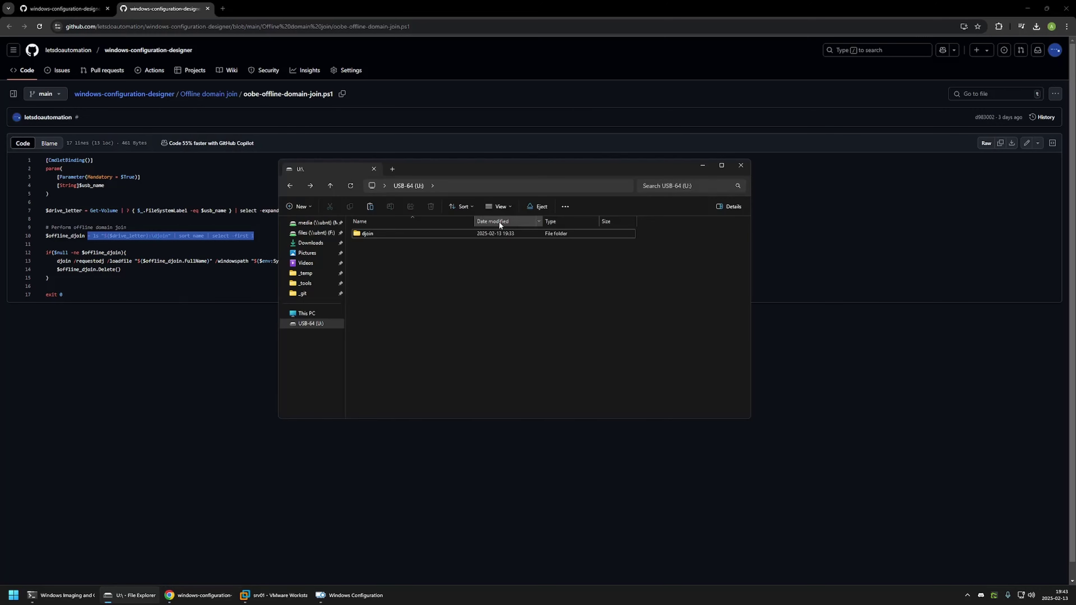
{"action": "double_click", "coordinate": [405, 232]}
{"action": "left_click_drag", "start_coordinate": [415, 328], "coordinate": [351, 212]}
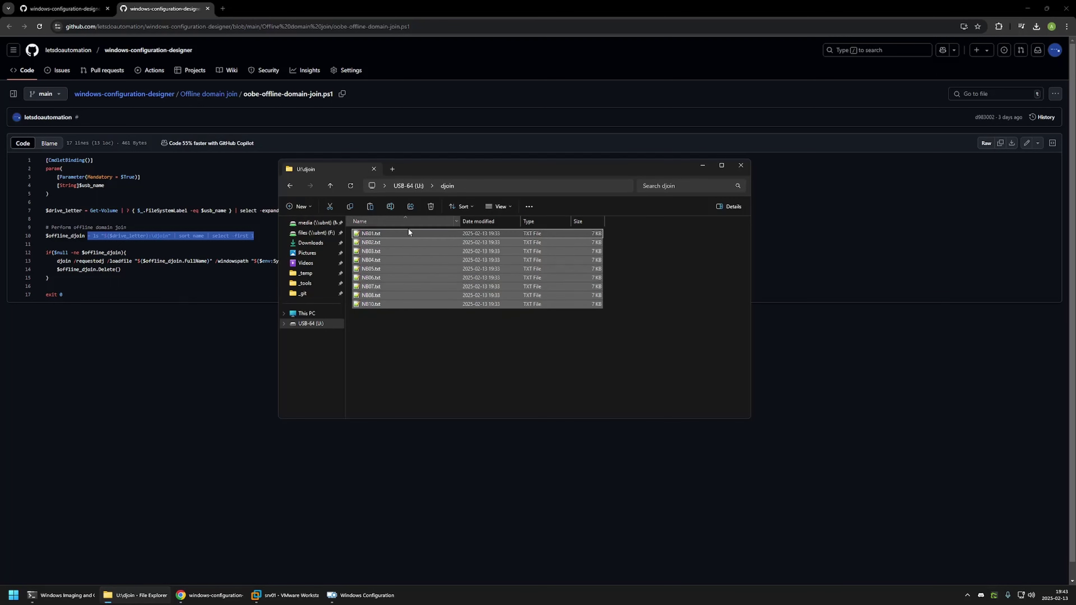
{"action": "left_click", "coordinate": [385, 234]}
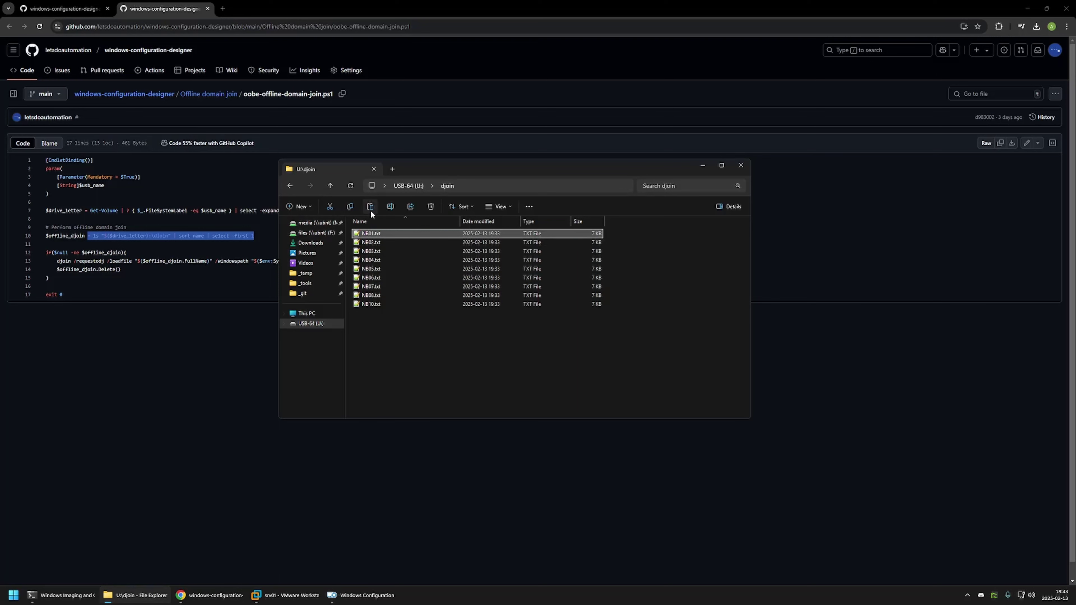
Examine the script's djoin /requestodj and $offline_djoin.Delete() lines, and relate them to the first files in the USB drive's djoin folder
{"action": "left_click", "coordinate": [80, 258]}
{"action": "left_click_drag", "start_coordinate": [53, 260], "coordinate": [107, 263]}
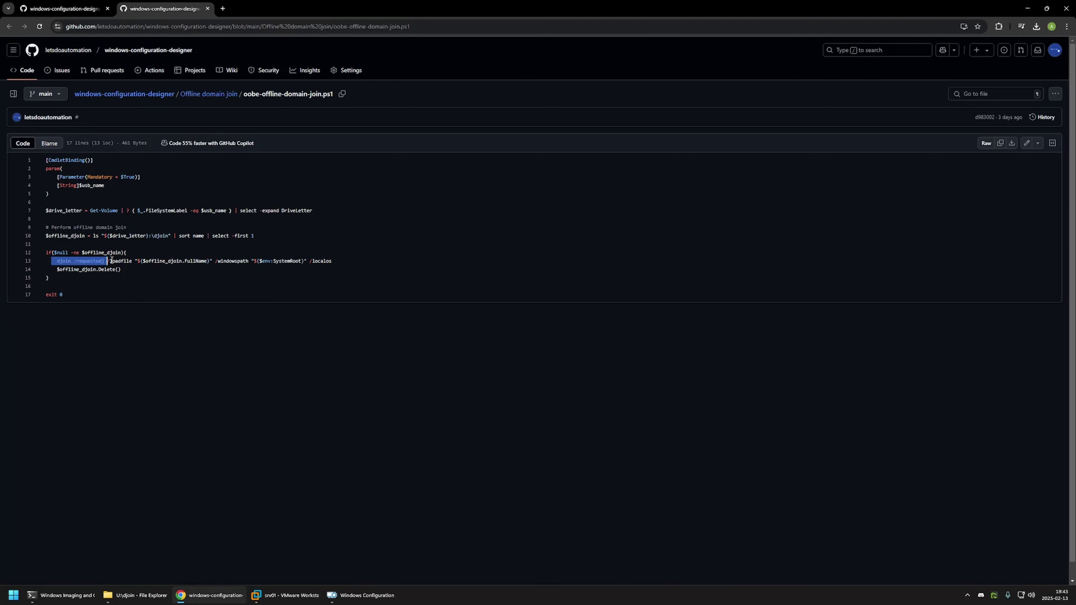
{"action": "left_click_drag", "start_coordinate": [122, 270], "coordinate": [54, 268]}
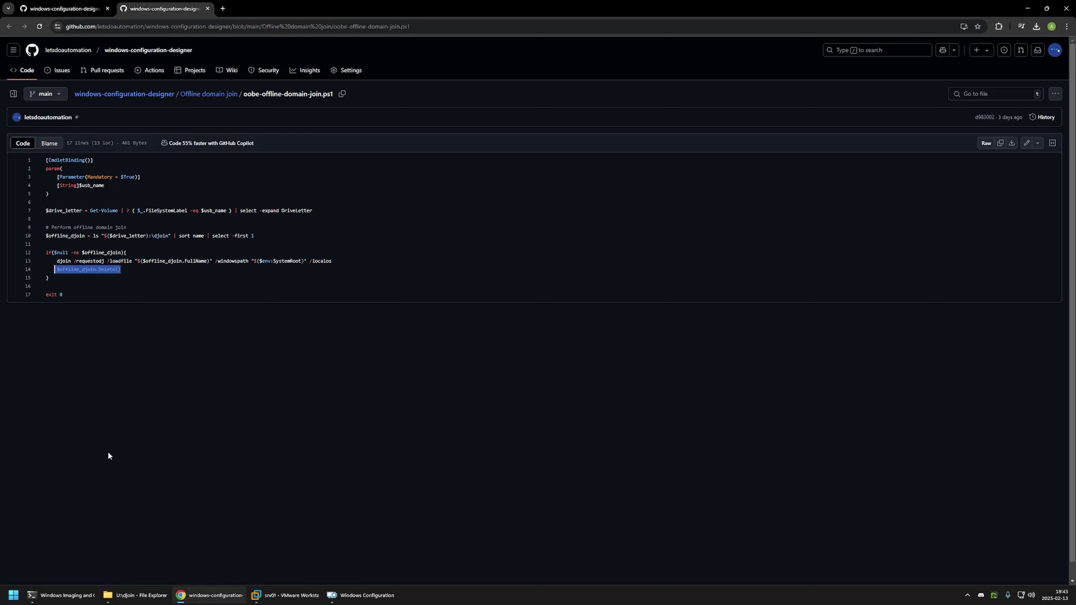
{"action": "left_click", "coordinate": [136, 595]}
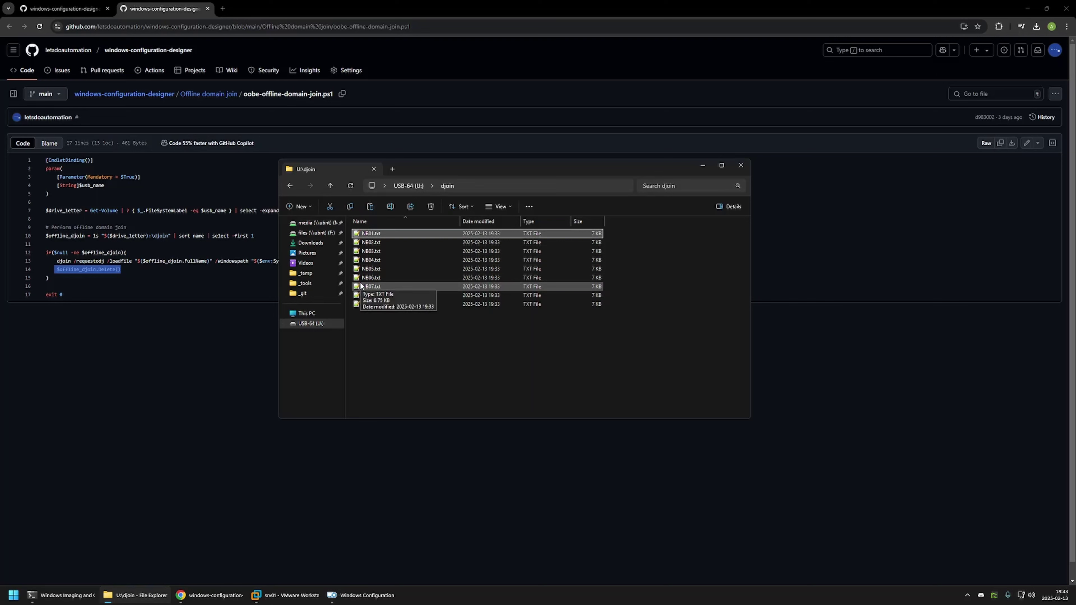
{"action": "left_click", "coordinate": [372, 243]}
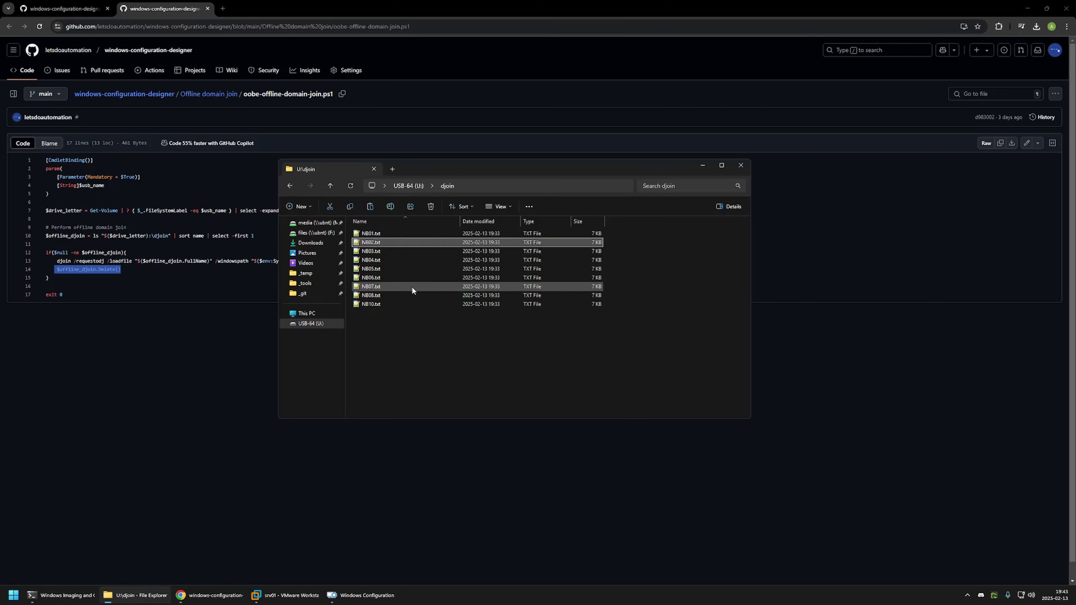
{"action": "left_click", "coordinate": [388, 251]}
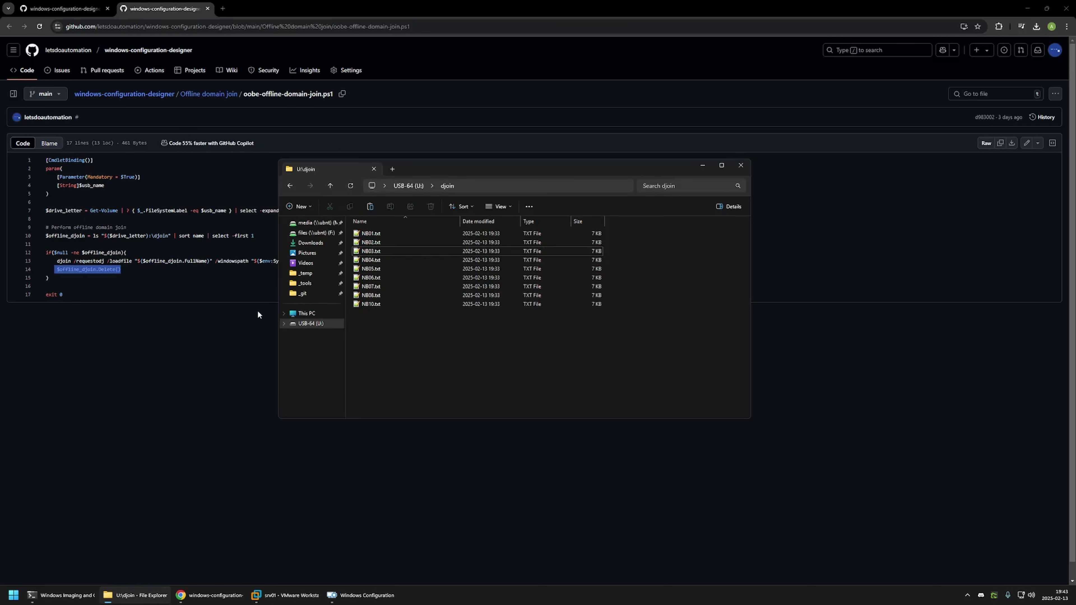
{"action": "left_click", "coordinate": [163, 324]}
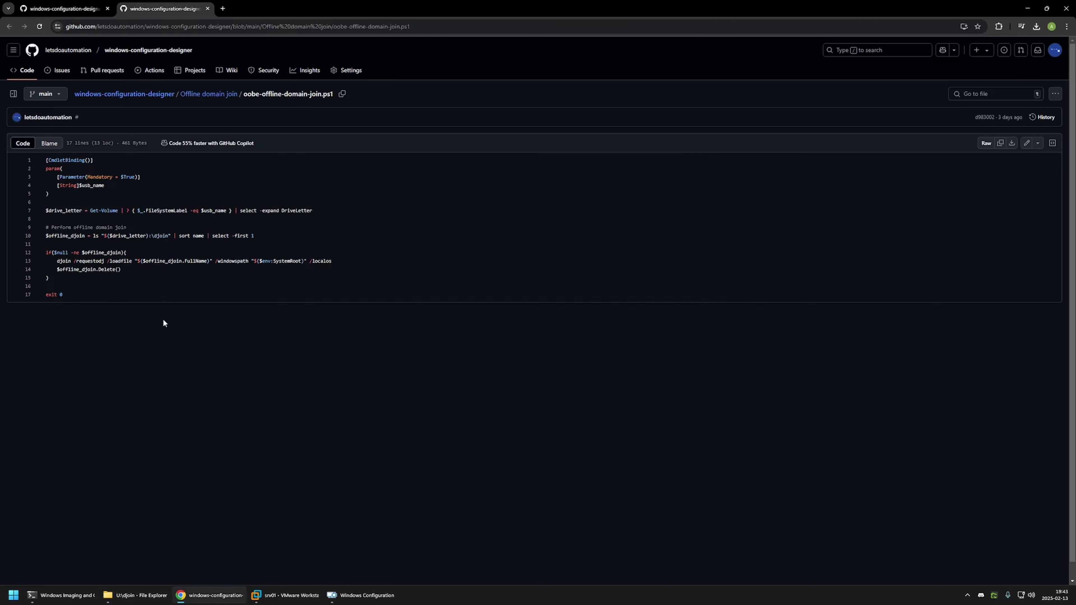
Download oobe-offline-domain-join.ps1 from GitHub and check for it in the Downloads folder in File Explorer
{"action": "left_click", "coordinate": [1011, 144]}
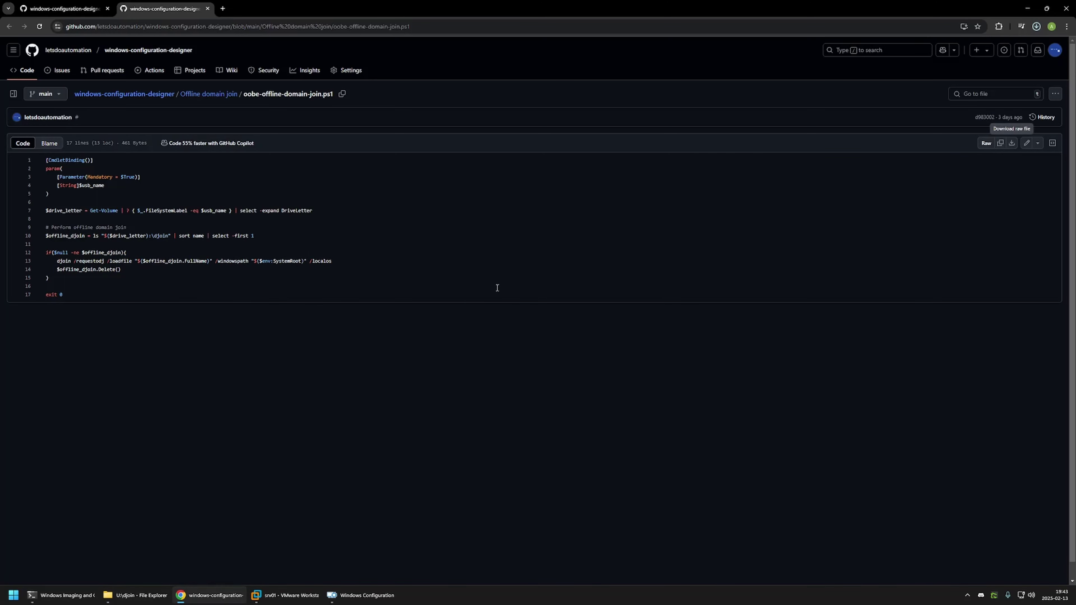
{"action": "left_click", "coordinate": [135, 595]}
{"action": "left_click", "coordinate": [310, 243]}
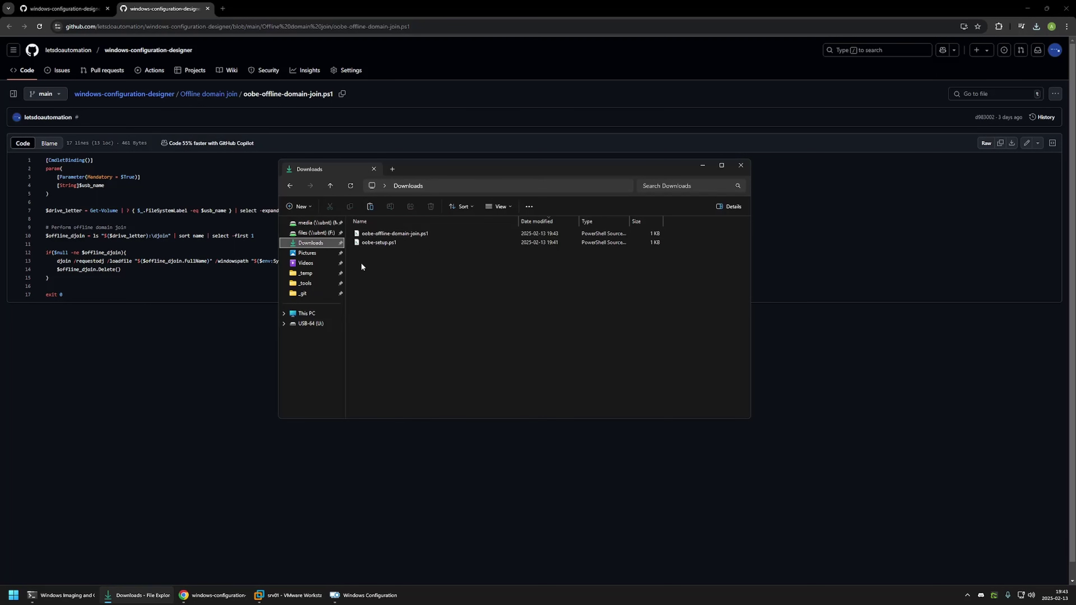
{"action": "left_click", "coordinate": [371, 257]}
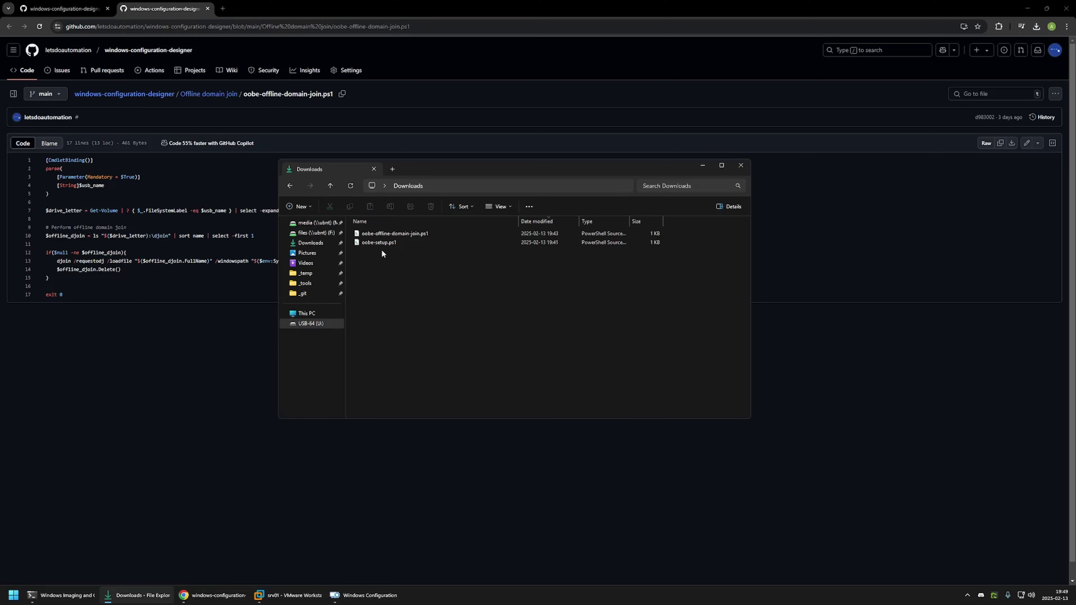
Switch to Windows Configuration Designer and create a project named package for all Windows desktop editions, without importing a provisioning package
{"action": "left_click", "coordinate": [364, 595]}
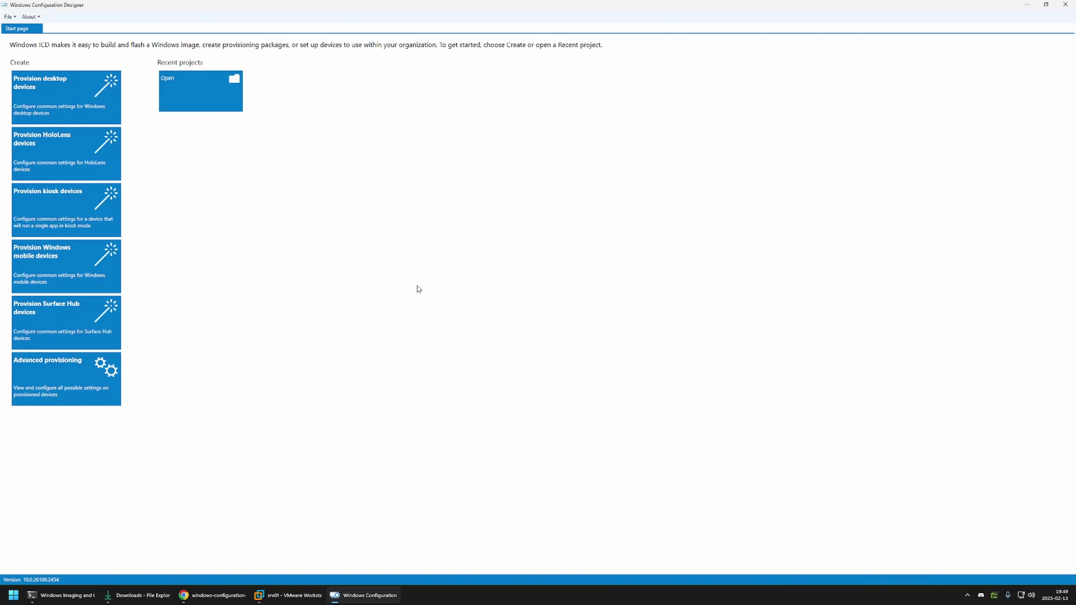
{"action": "left_click", "coordinate": [8, 17]}
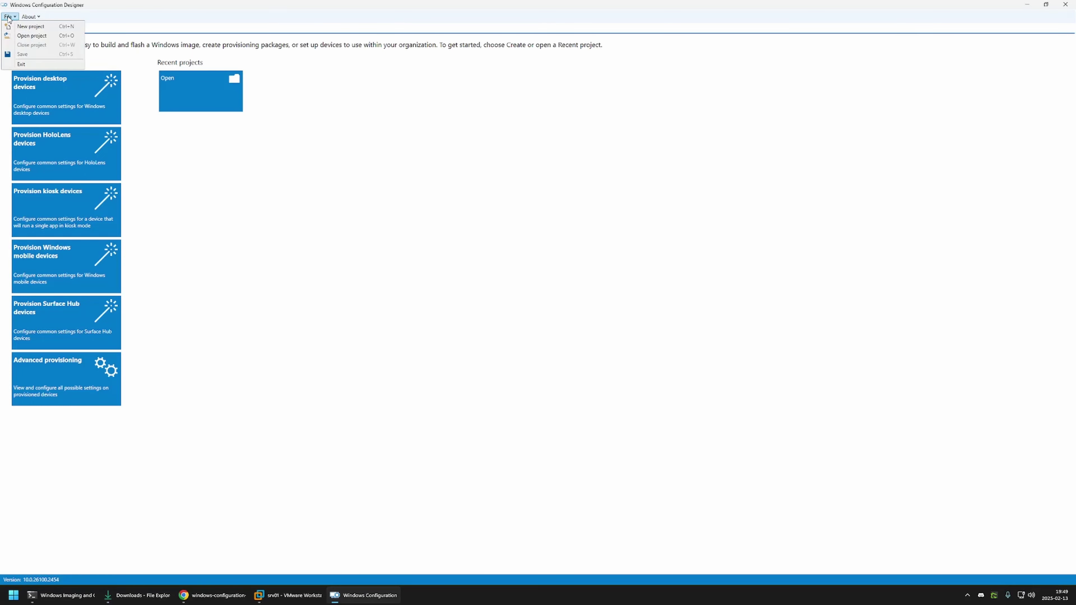
{"action": "left_click", "coordinate": [30, 26]}
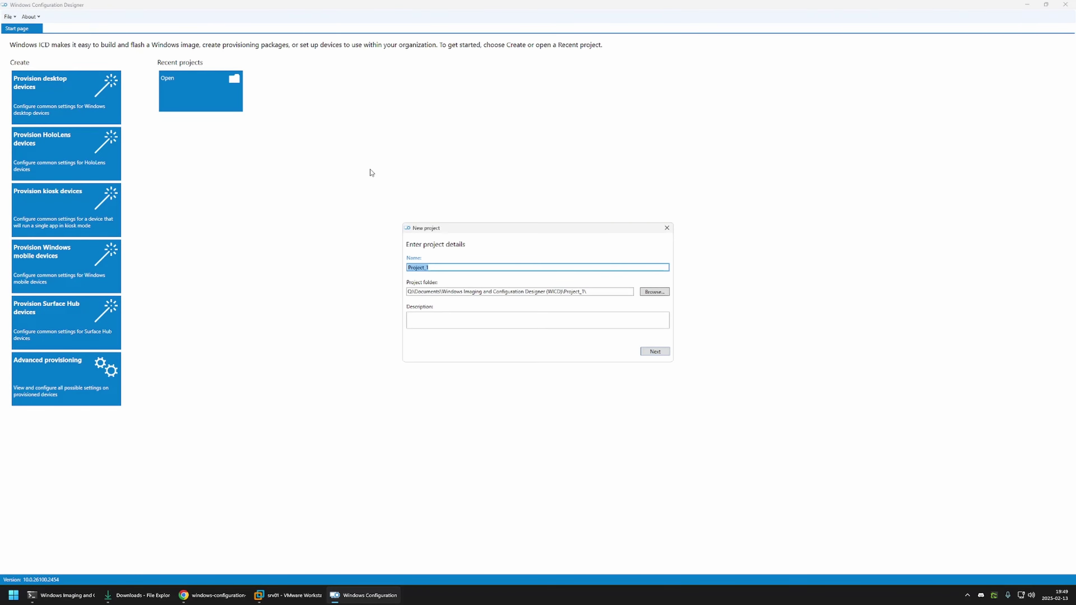
{"action": "type", "text": "package"}
{"action": "left_click", "coordinate": [656, 352]}
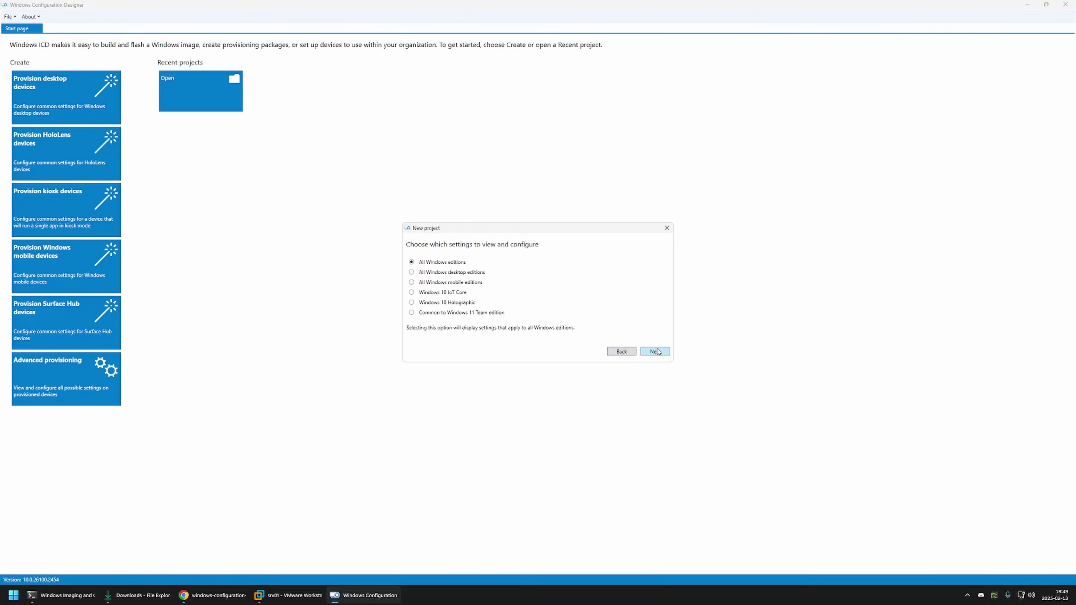
{"action": "left_click", "coordinate": [441, 274]}
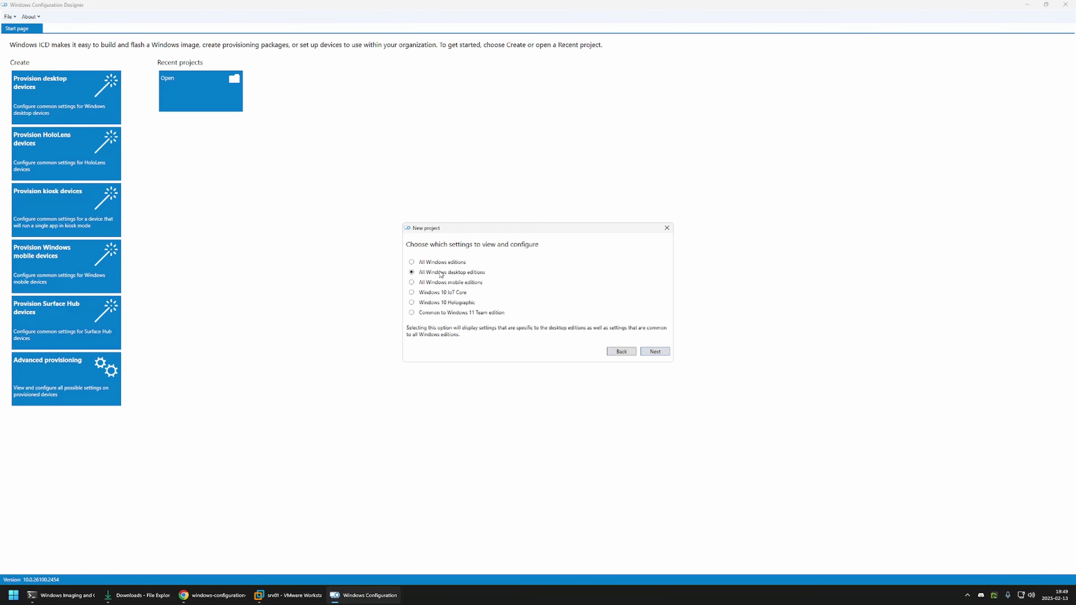
{"action": "left_click", "coordinate": [655, 352]}
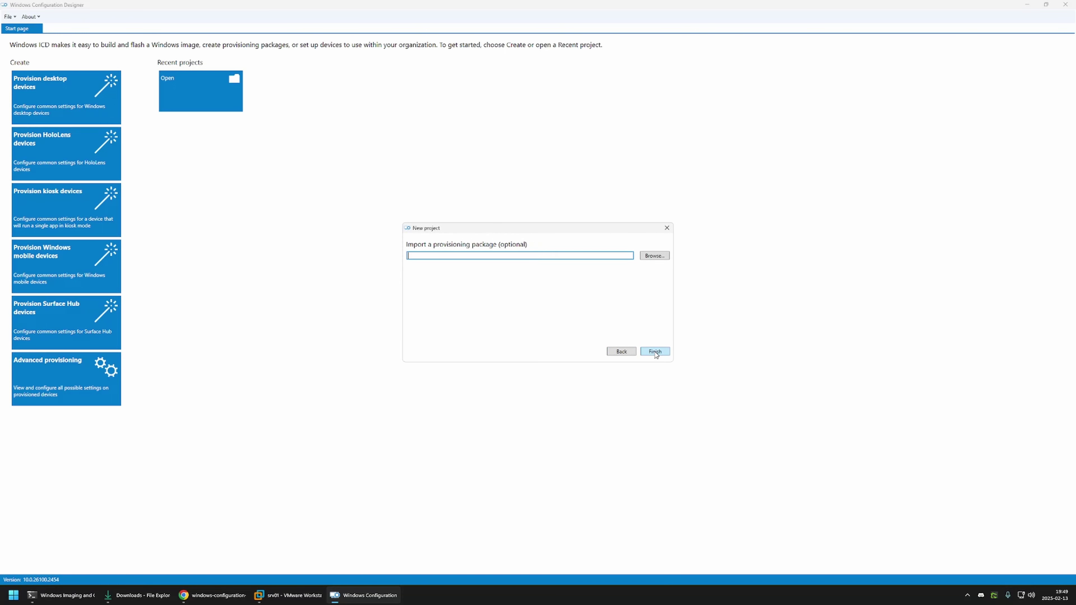
{"action": "left_click", "coordinate": [655, 352]}
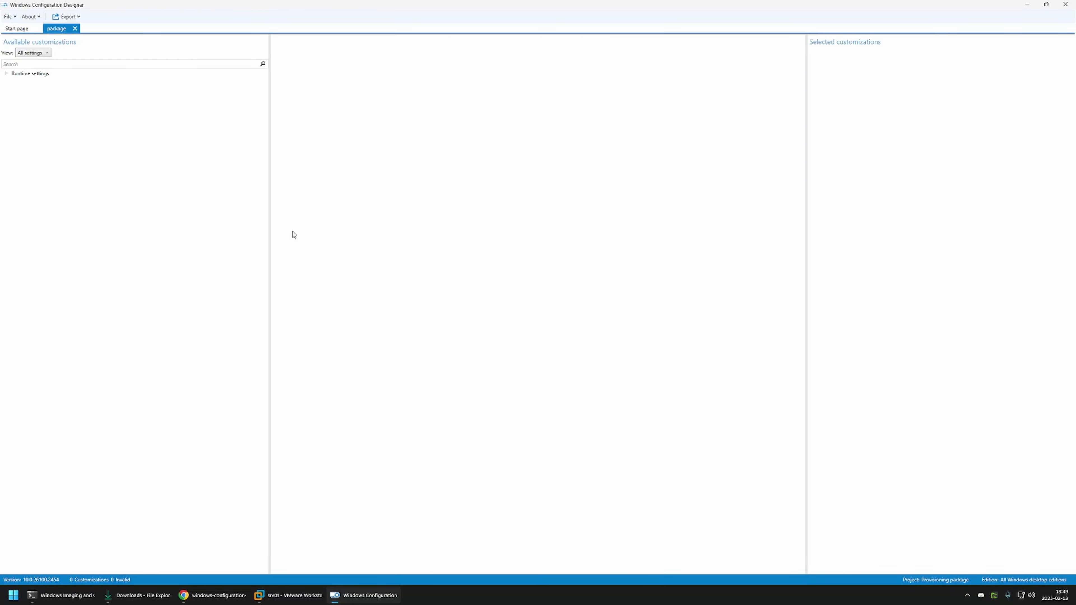
Narrow the Available customizations pane and set HideOobe to TRUE in the OOBE/Desktop runtime settings, dismissing the script error
{"action": "left_click_drag", "start_coordinate": [271, 225], "coordinate": [125, 219]}
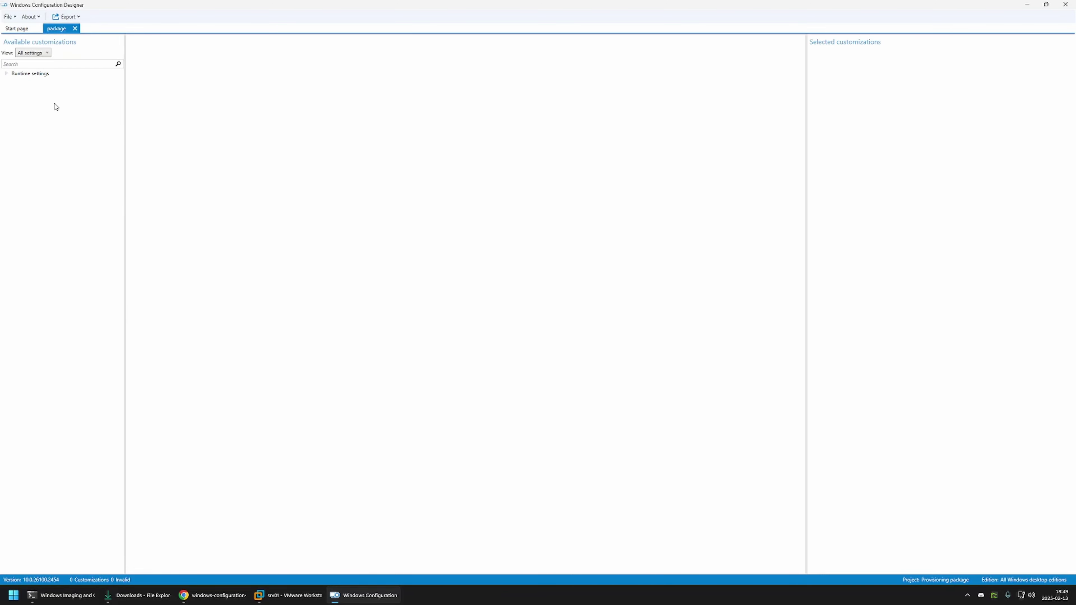
{"action": "left_click", "coordinate": [6, 74]}
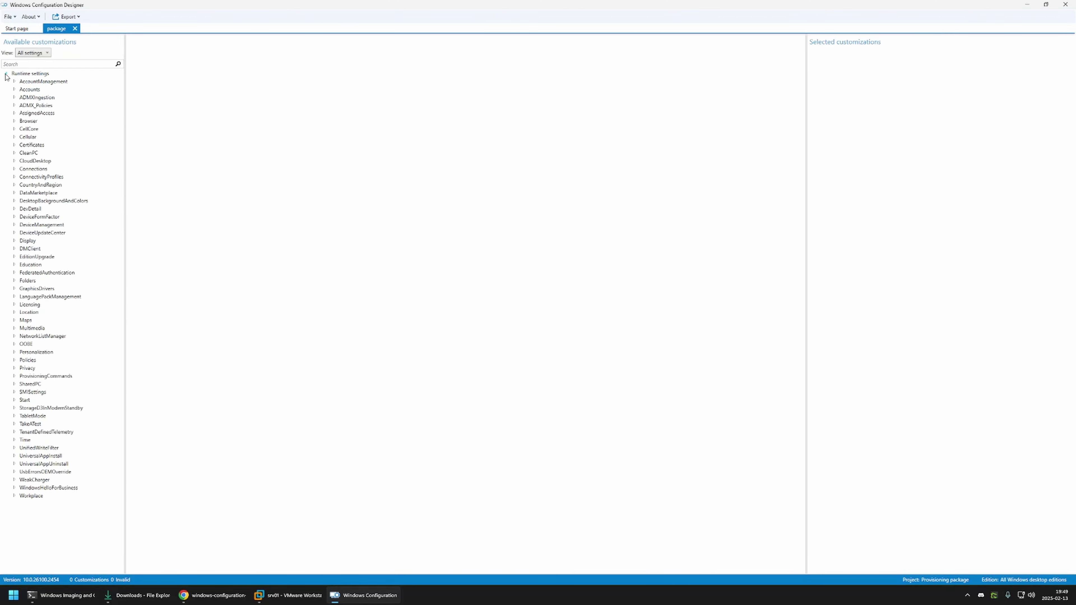
{"action": "left_click", "coordinate": [25, 344]}
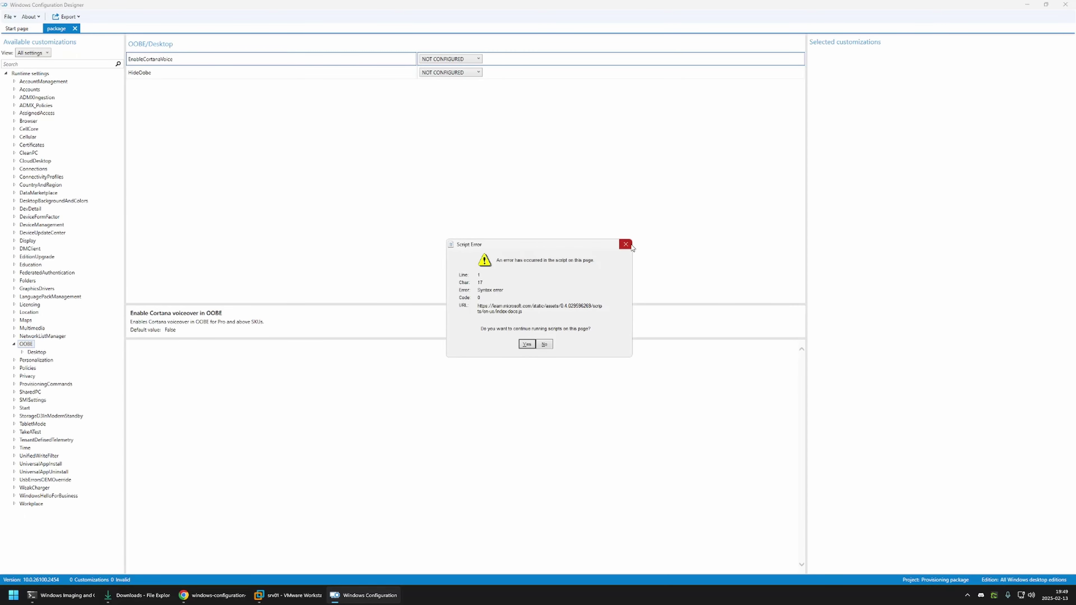
{"action": "left_click", "coordinate": [626, 245]}
{"action": "left_click", "coordinate": [433, 74]}
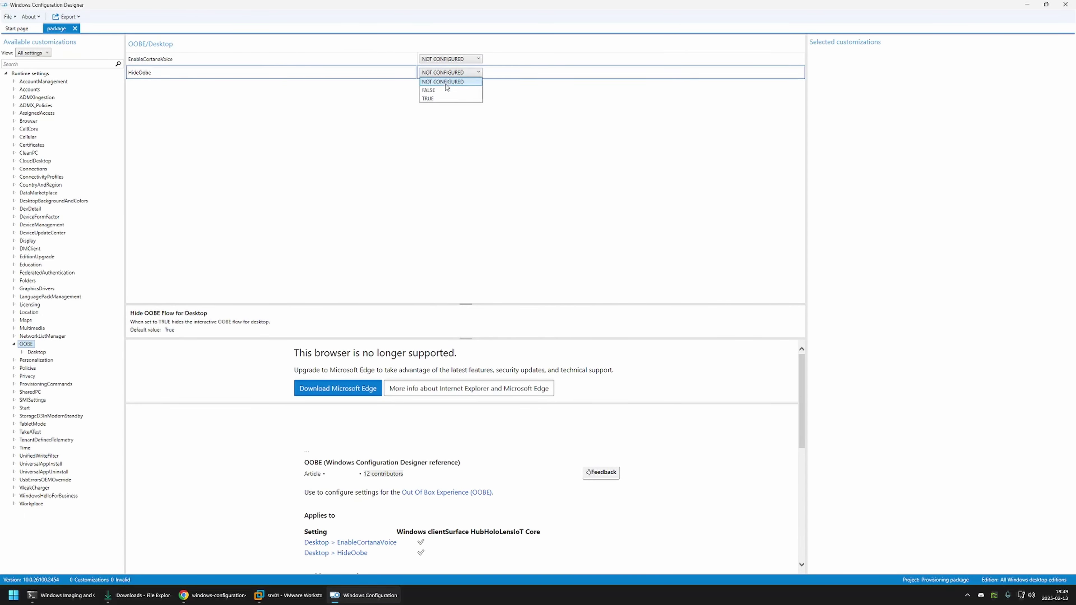
{"action": "left_click", "coordinate": [444, 99]}
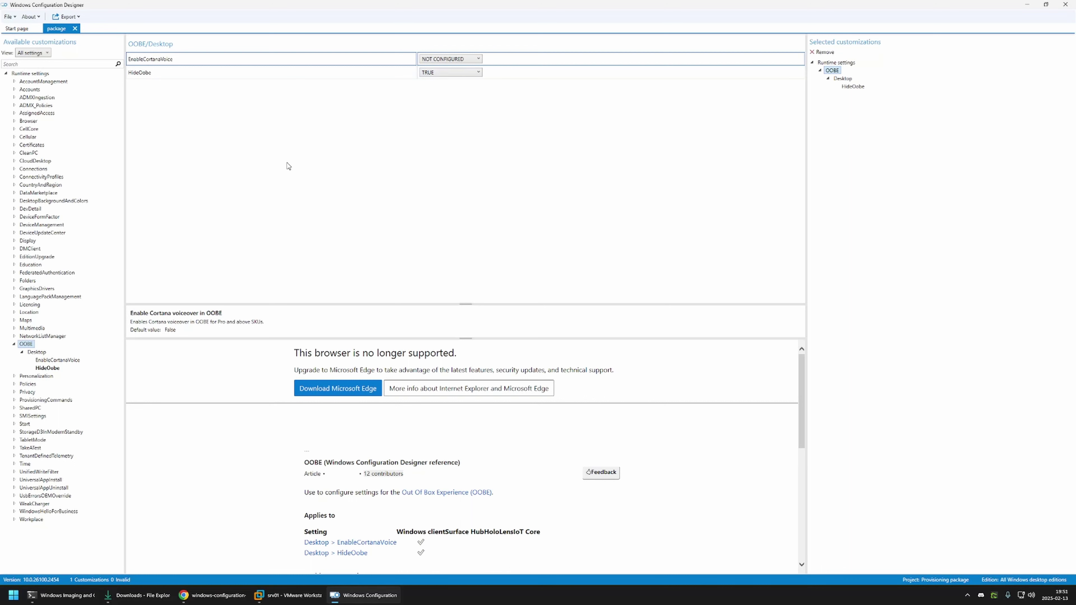
Add a command named setup under ProvisioningCommands/PrimaryContext
{"action": "left_click", "coordinate": [14, 400]}
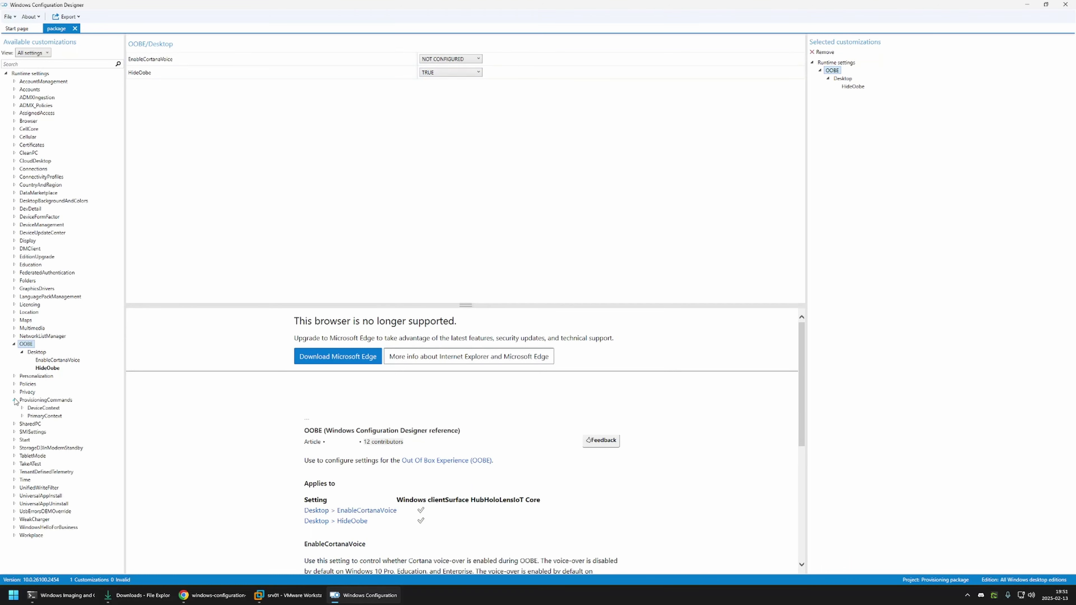
{"action": "left_click", "coordinate": [22, 416]}
{"action": "left_click", "coordinate": [53, 424]}
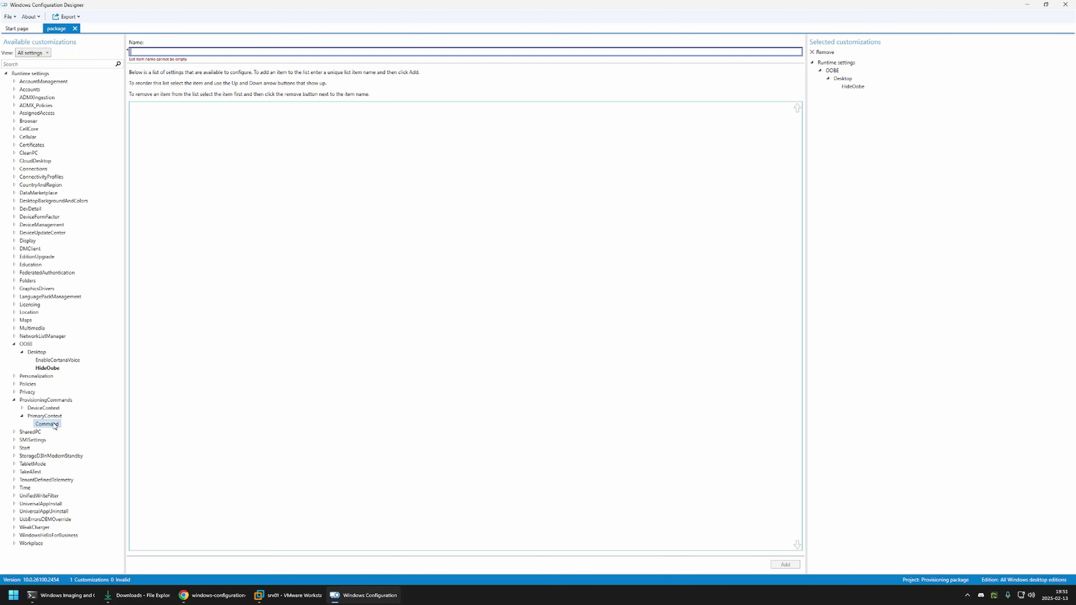
{"action": "type", "text": "setup"}
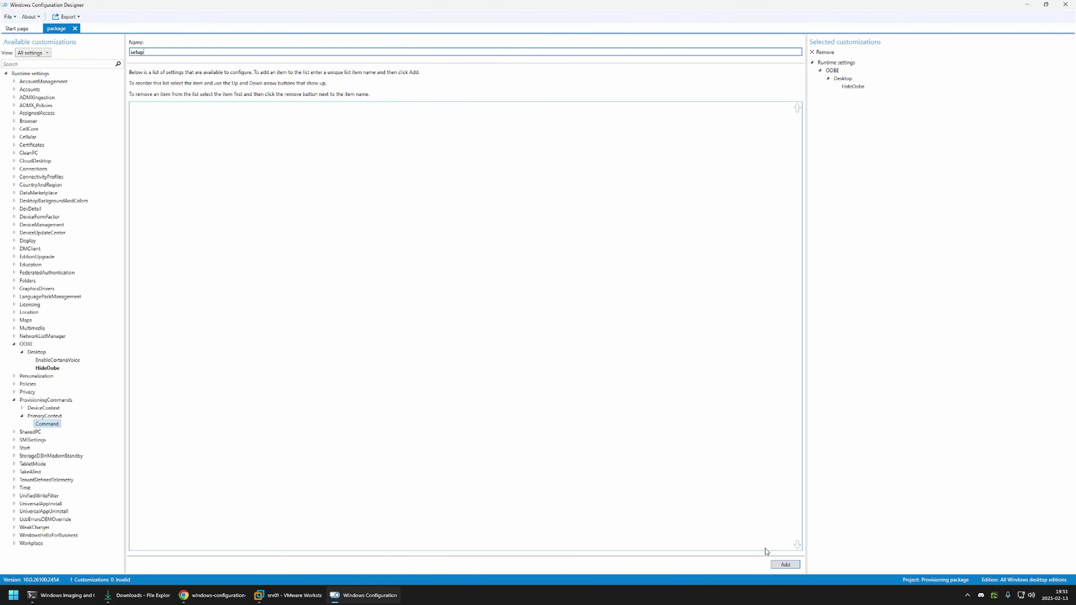
{"action": "left_click", "coordinate": [789, 566]}
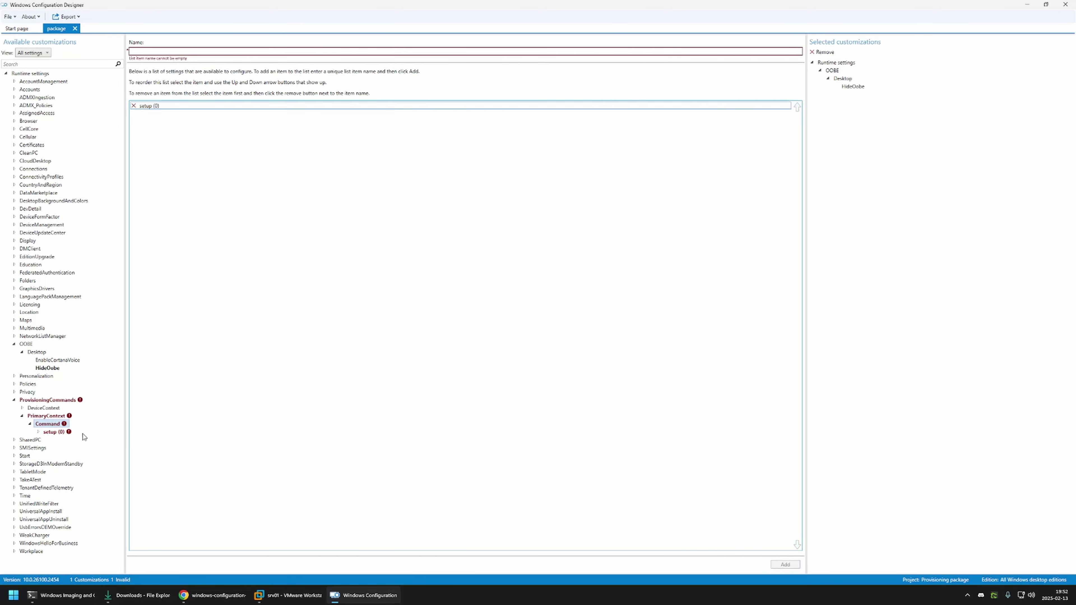
Open the setup command's settings, dismiss the script error, and set CommandFile to oobe-setup.ps1 from the Downloads folder
{"action": "double_click", "coordinate": [53, 431]}
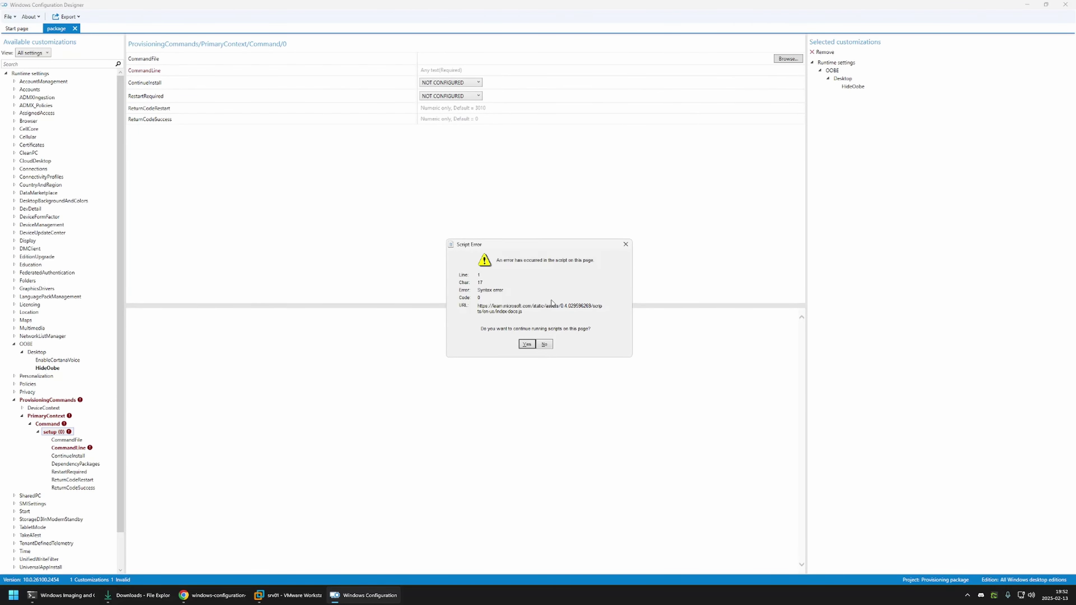
{"action": "left_click", "coordinate": [625, 245]}
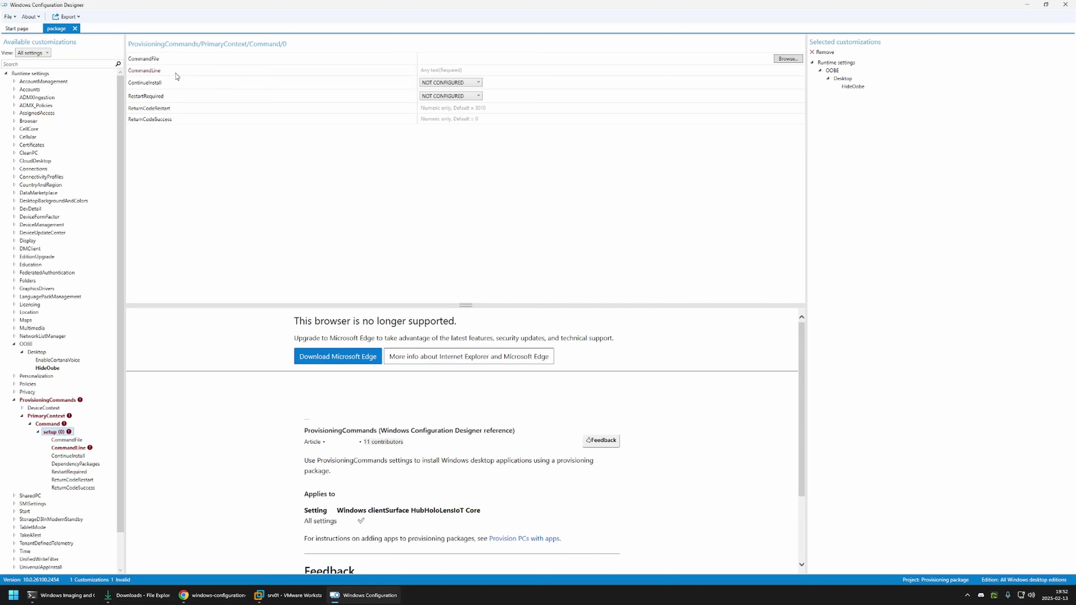
{"action": "left_click", "coordinate": [788, 59]}
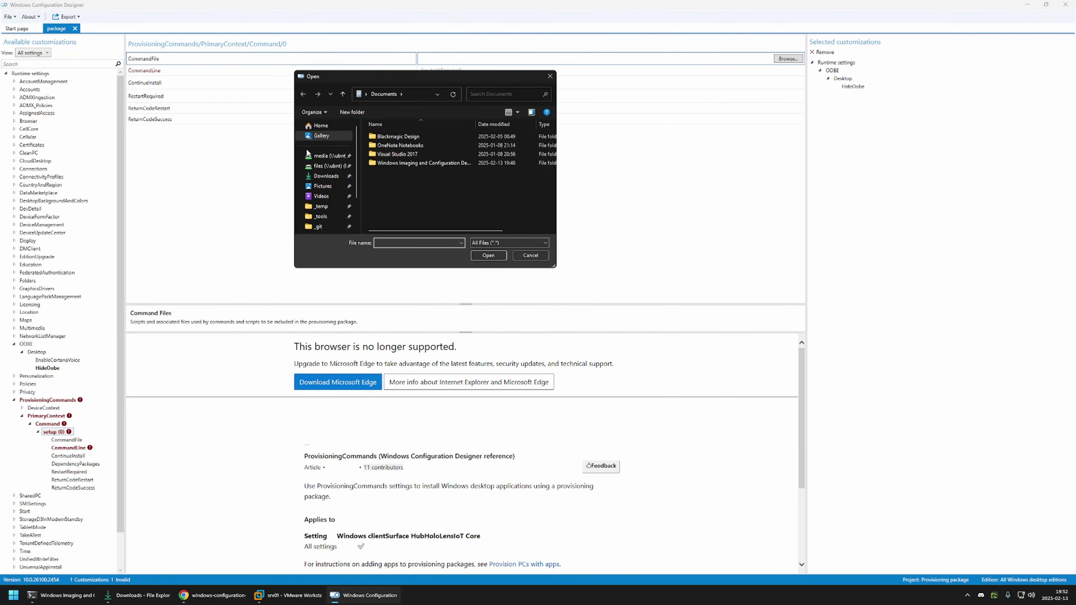
{"action": "left_click", "coordinate": [324, 176]}
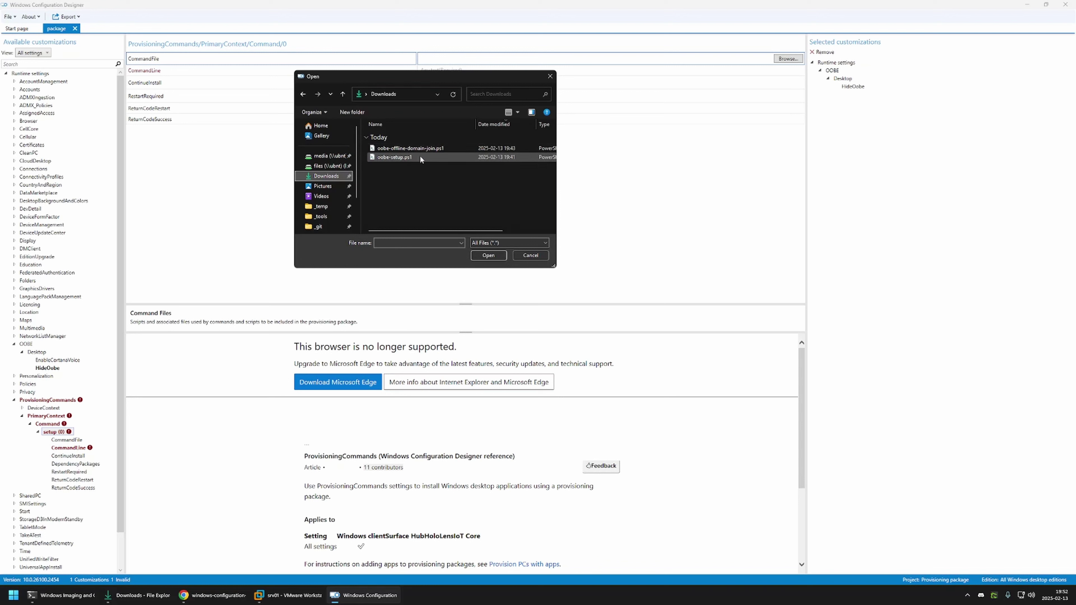
{"action": "left_click", "coordinate": [400, 158]}
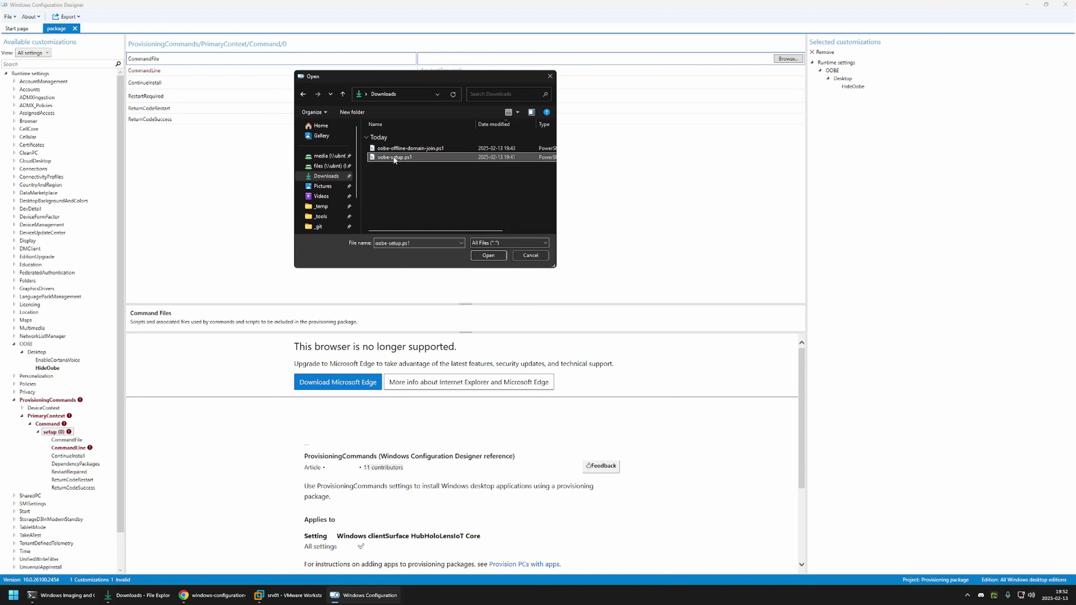
{"action": "left_click", "coordinate": [488, 256]}
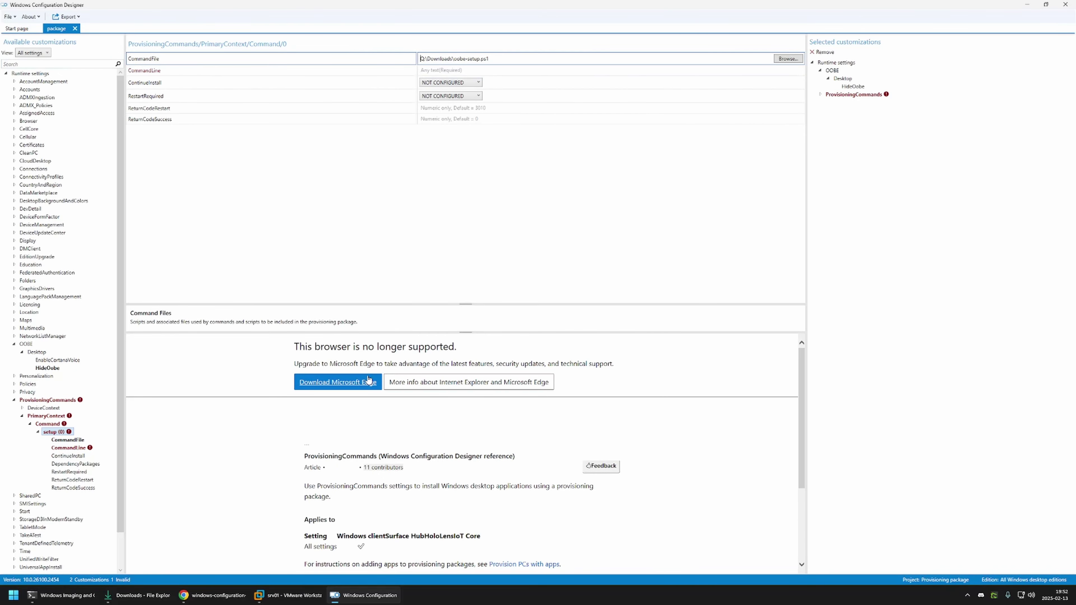
Copy the oobe-setup.ps1 execution command from the Offline domain join readme in Chrome and return to Windows Configuration Designer
{"action": "left_click", "coordinate": [221, 595]}
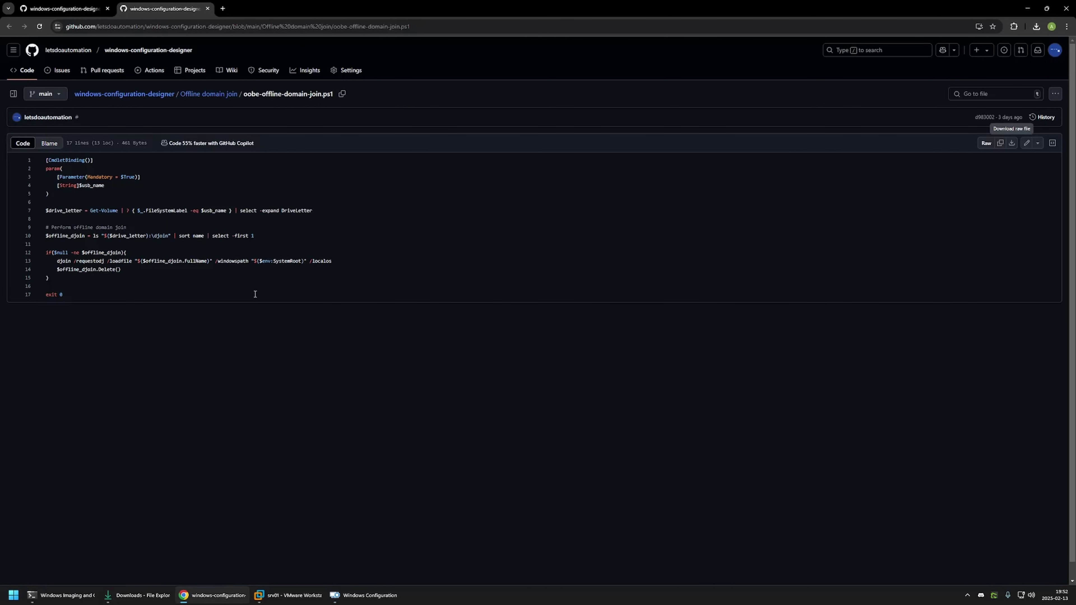
{"action": "left_click", "coordinate": [68, 6]}
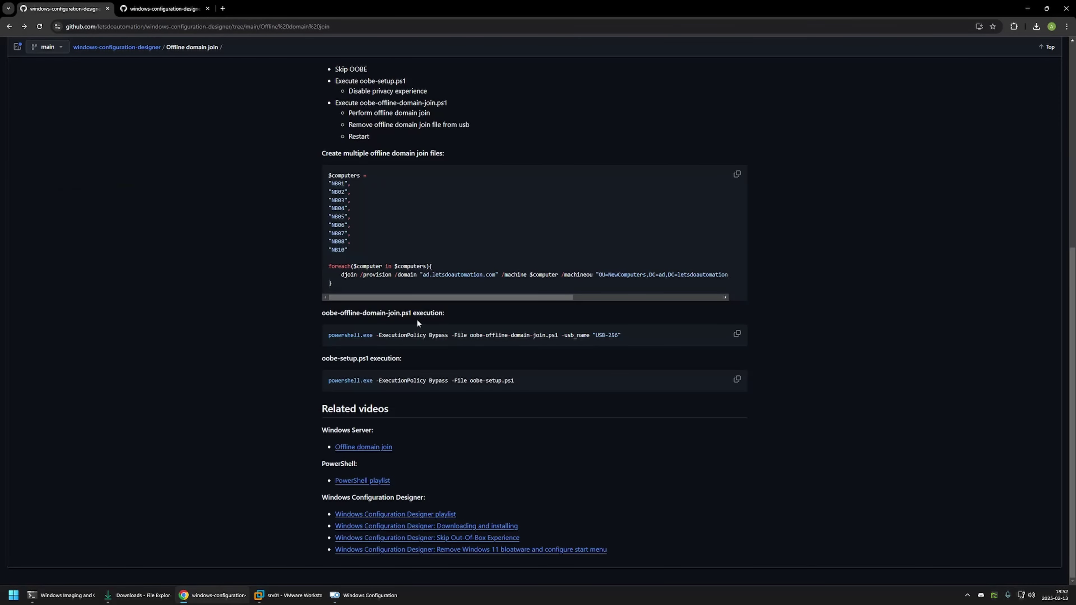
{"action": "left_click_drag", "start_coordinate": [525, 381], "coordinate": [330, 383]}
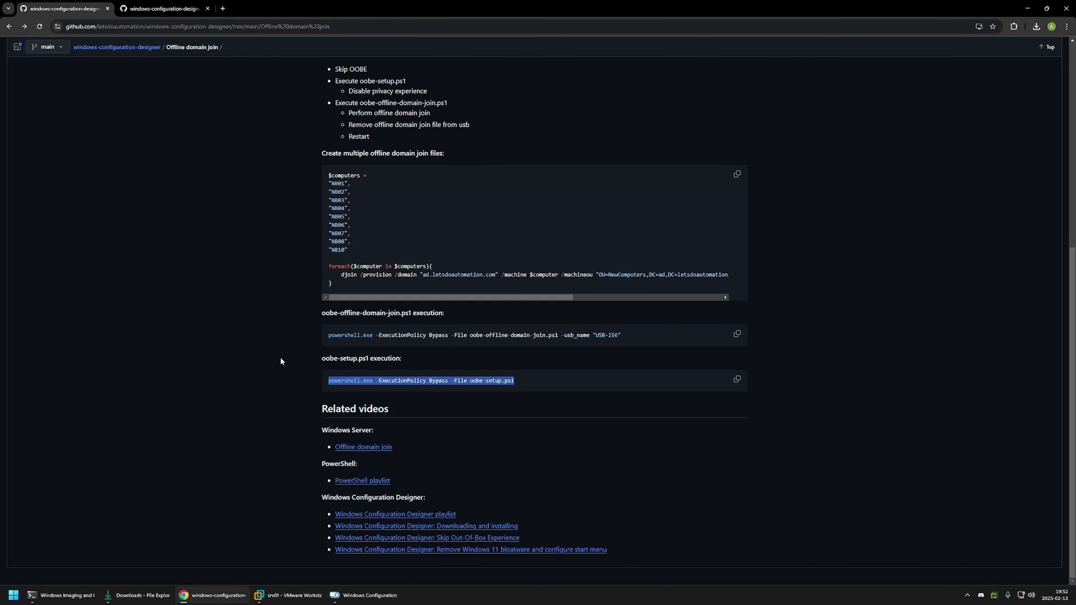
{"action": "left_click", "coordinate": [737, 381]}
{"action": "left_click", "coordinate": [364, 595]}
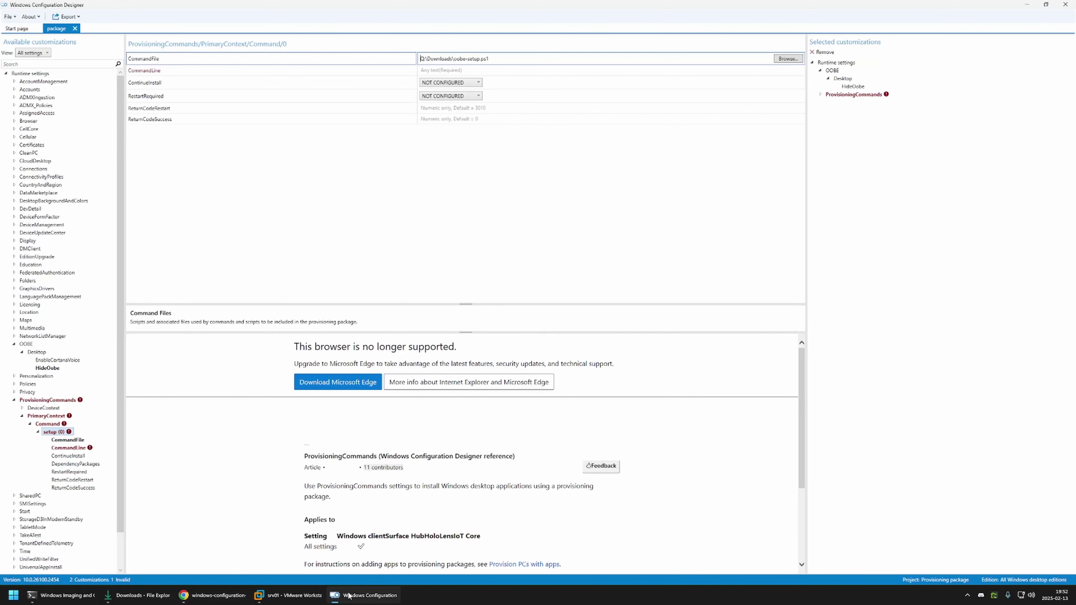
Set the setup command's CommandLine to powershell.exe -ExecutionPolicy Bypass -File oobe-setup.ps1, and add a second command named djoin
{"action": "left_click", "coordinate": [443, 70]}
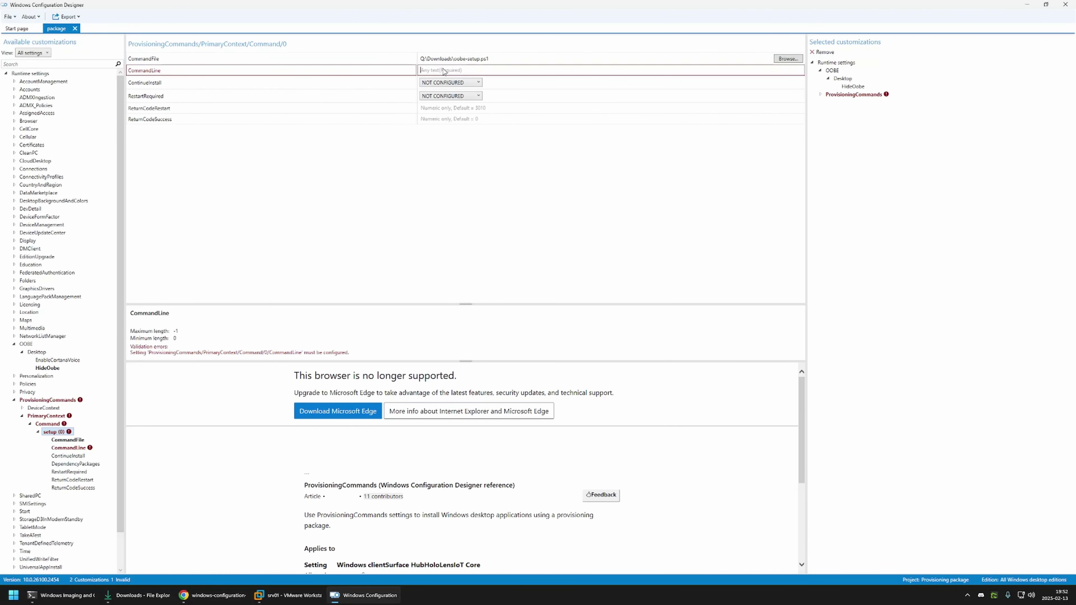
{"action": "key", "text": "ctrl+v"}
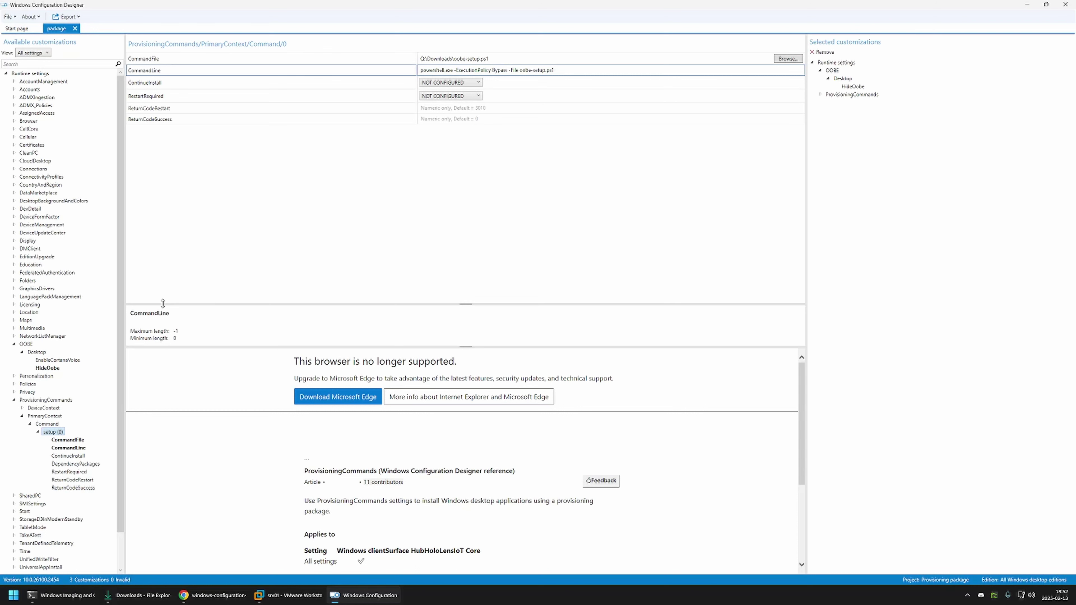
{"action": "left_click", "coordinate": [50, 424]}
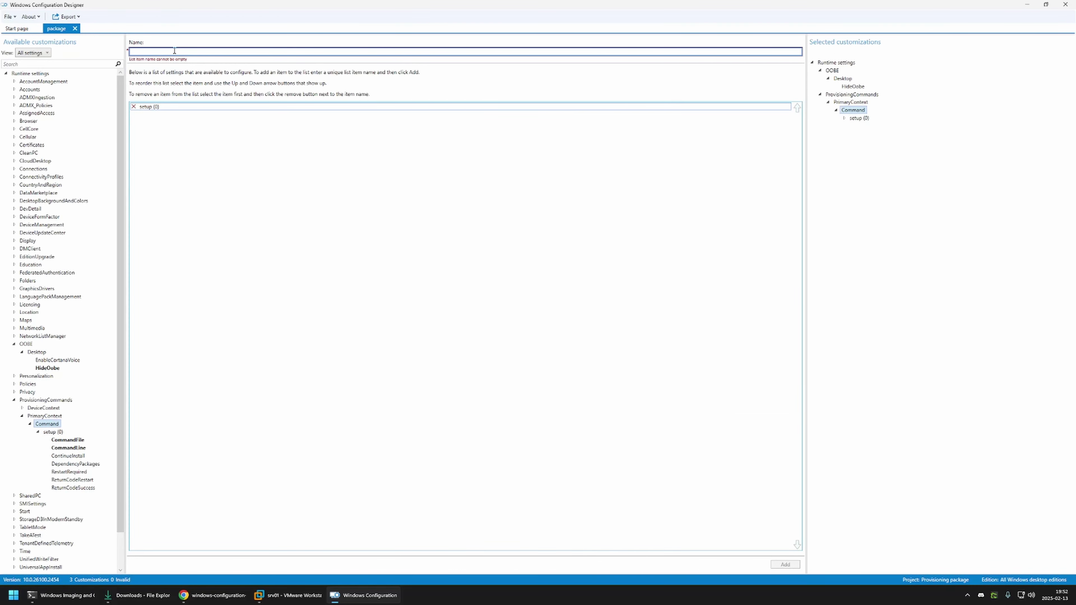
{"action": "type", "text": "djoin"}
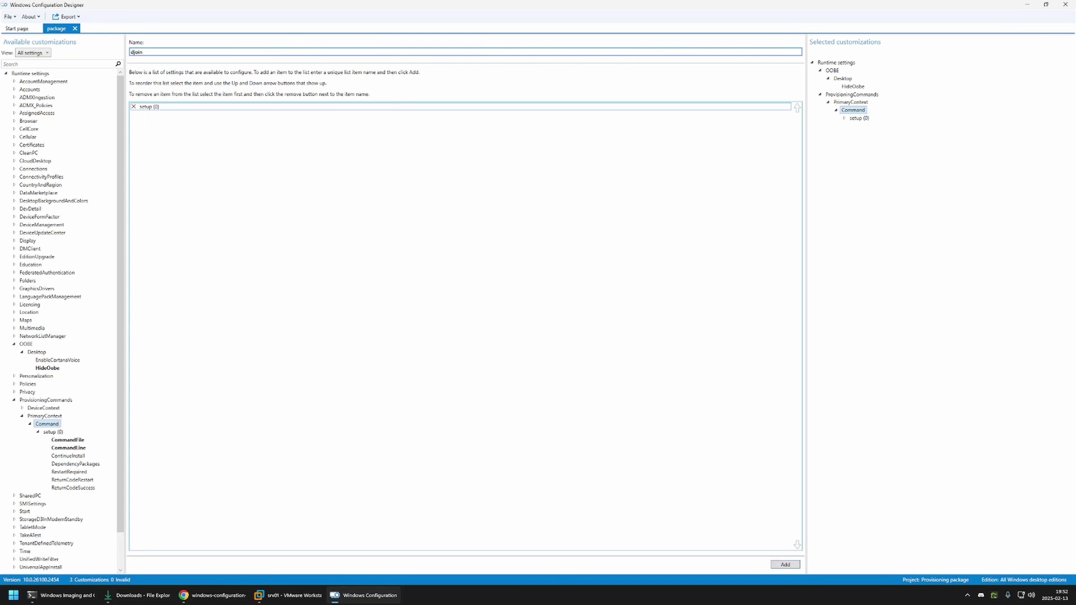
{"action": "left_click", "coordinate": [785, 564]}
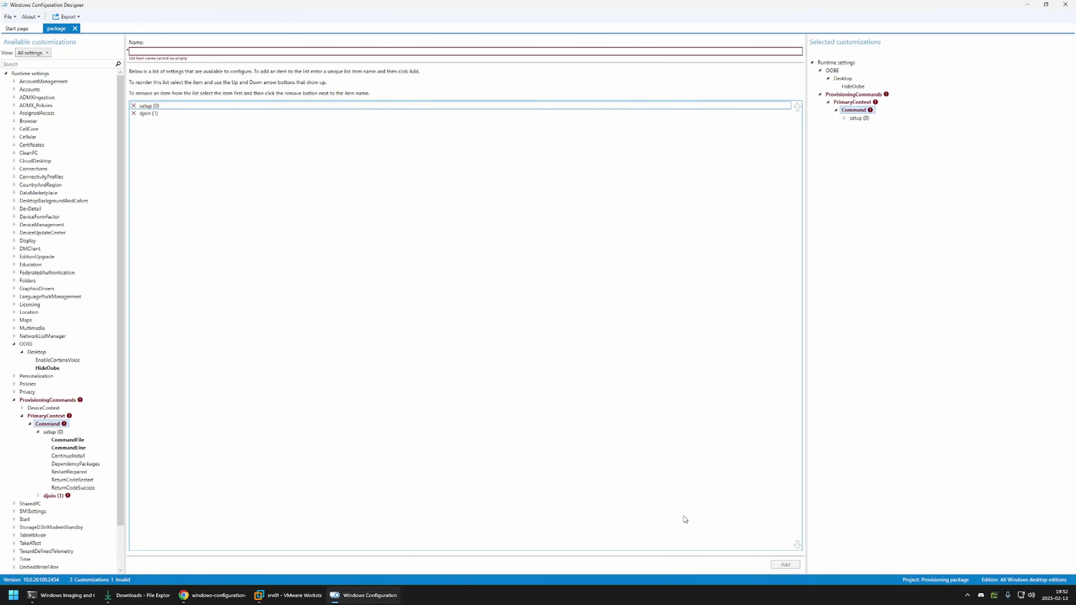
Open the djoin command's settings, dismiss the script error, and set CommandFile to oobe-offline-domain-join.ps1 from the Downloads folder
{"action": "left_click", "coordinate": [53, 495]}
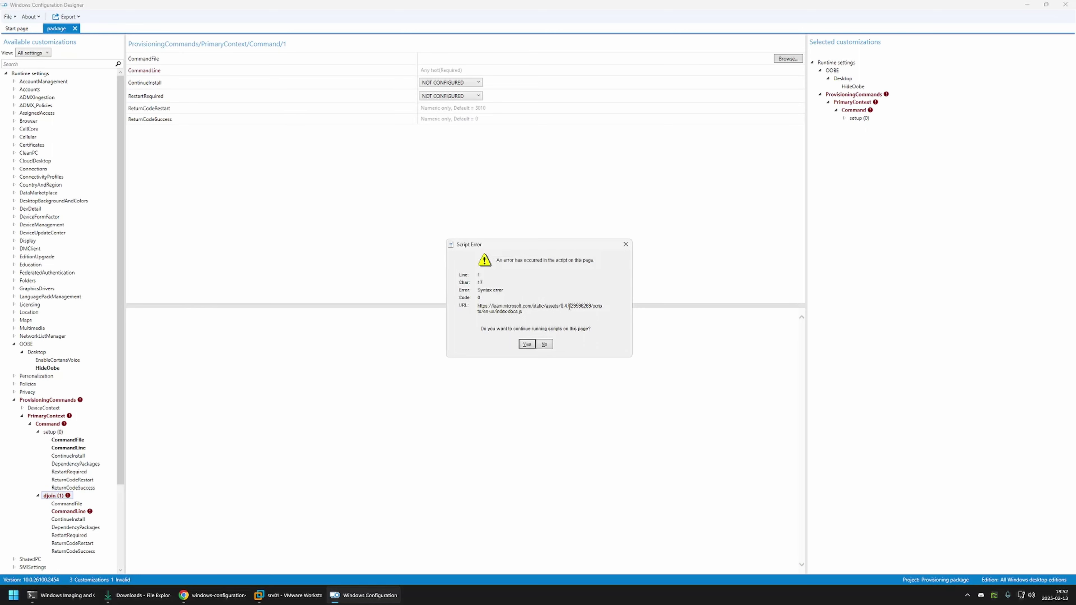
{"action": "left_click", "coordinate": [533, 345]}
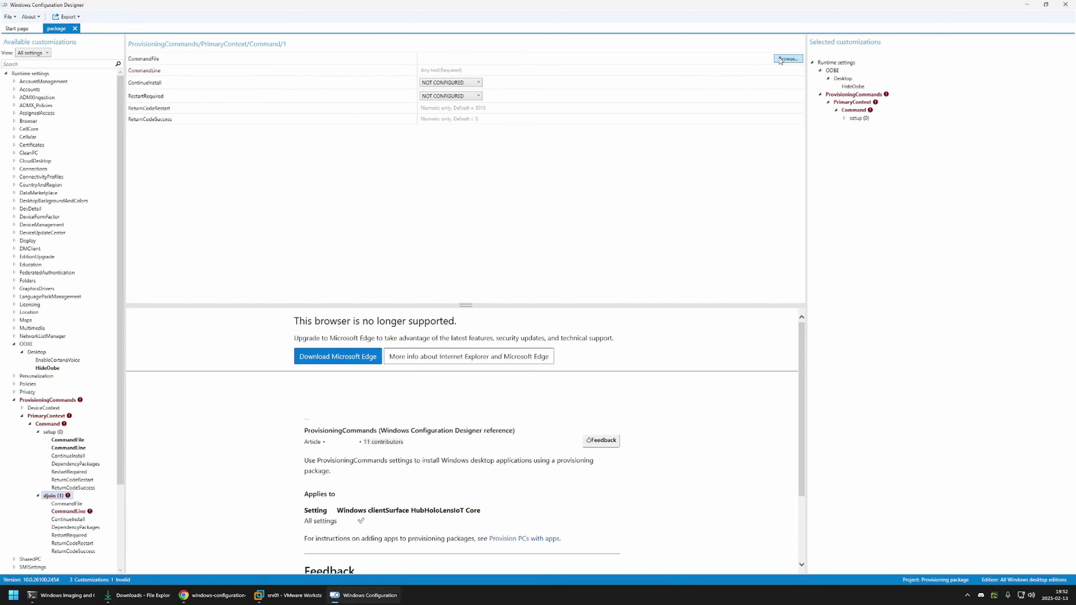
{"action": "left_click", "coordinate": [788, 59]}
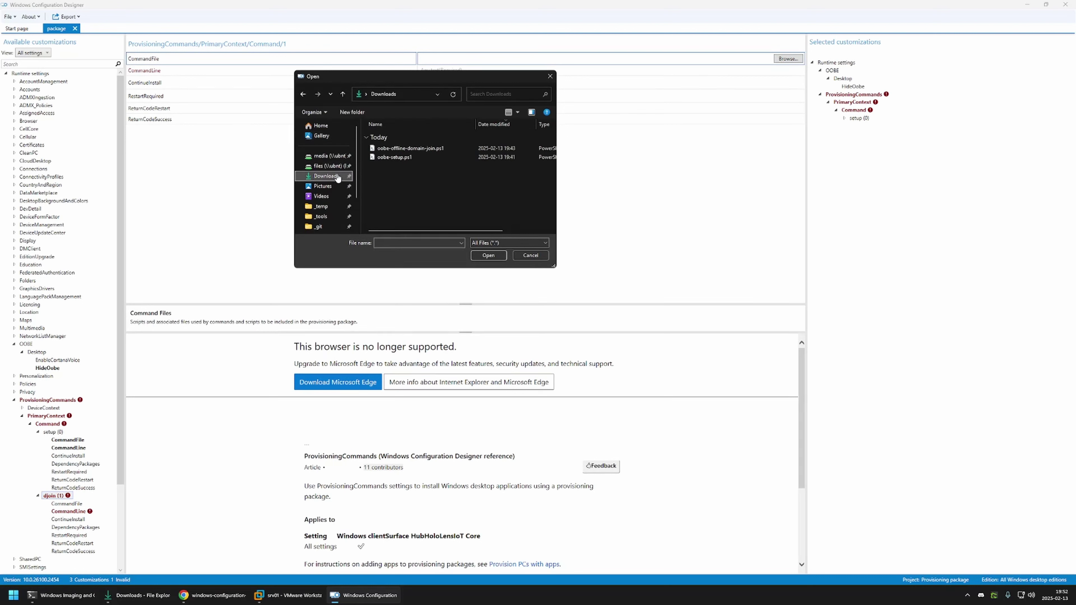
{"action": "left_click", "coordinate": [400, 149]}
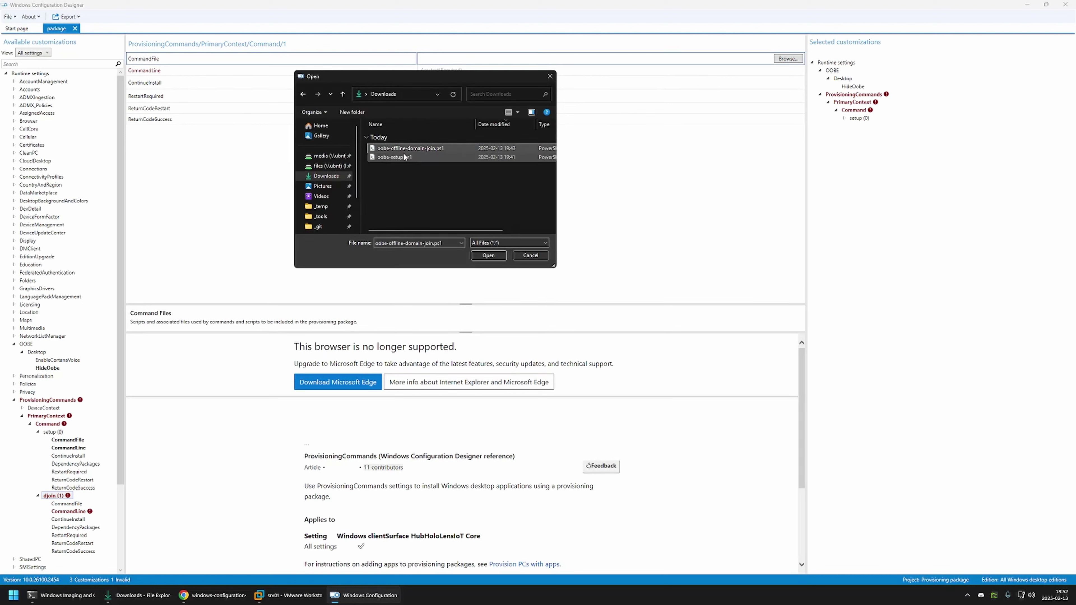
{"action": "double_click", "coordinate": [420, 149]}
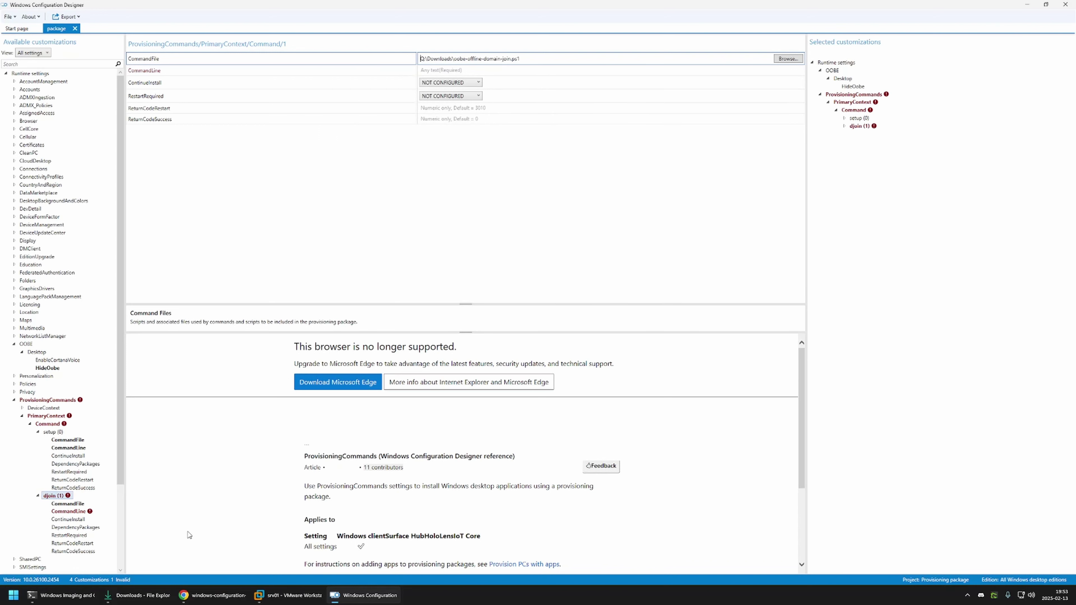
Copy the oobe-offline-domain-join.ps1 execution command from the Chrome readme, check the USB drive's name in File Explorer, and return to Windows Configuration Designer
{"action": "left_click", "coordinate": [199, 597]}
{"action": "left_click", "coordinate": [274, 360]}
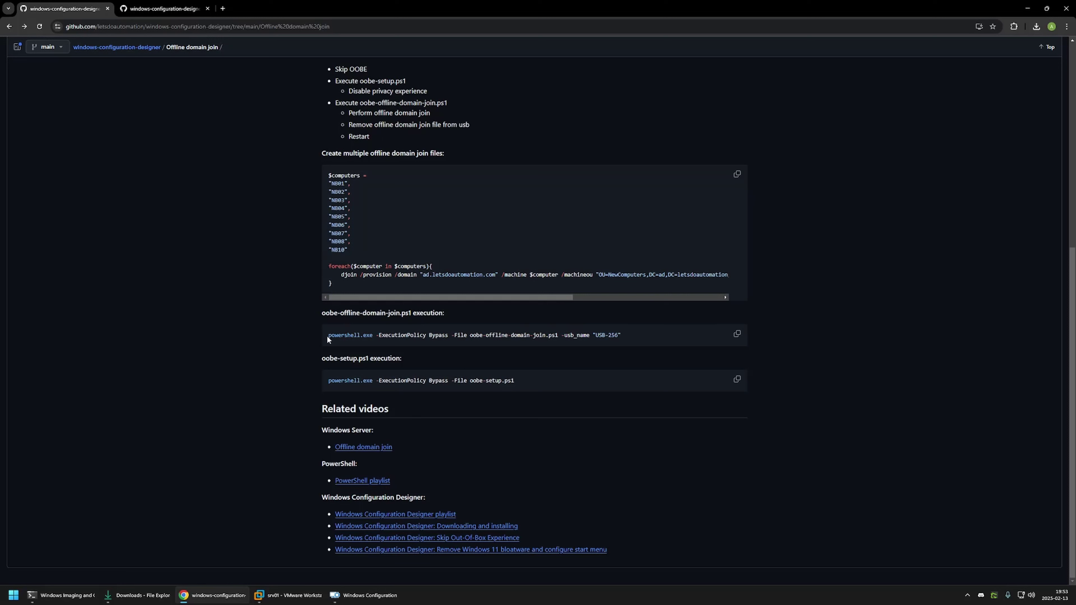
{"action": "left_click_drag", "start_coordinate": [330, 335], "coordinate": [539, 335]}
{"action": "mouse_move", "coordinate": [527, 380]}
{"action": "left_mouse_down"}
{"action": "mouse_move", "coordinate": [363, 381]}
{"action": "mouse_move", "coordinate": [520, 380]}
{"action": "left_mouse_up"}
{"action": "left_click_drag", "start_coordinate": [560, 333], "coordinate": [626, 334]}
{"action": "left_click", "coordinate": [590, 341]}
{"action": "left_click_drag", "start_coordinate": [597, 335], "coordinate": [624, 338]}
{"action": "left_click", "coordinate": [136, 596]}
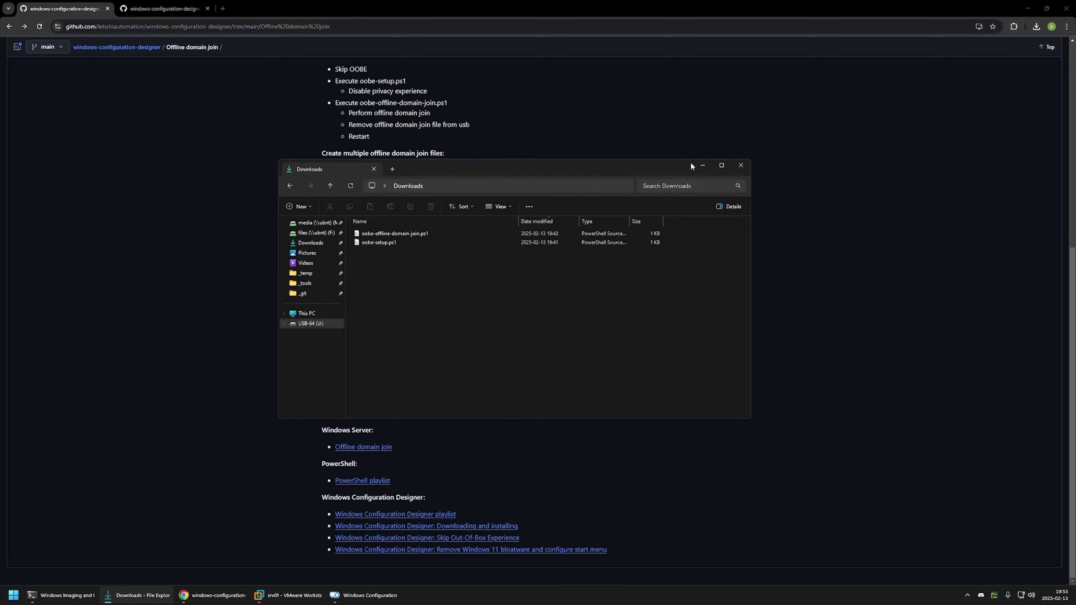
{"action": "left_click", "coordinate": [702, 165]}
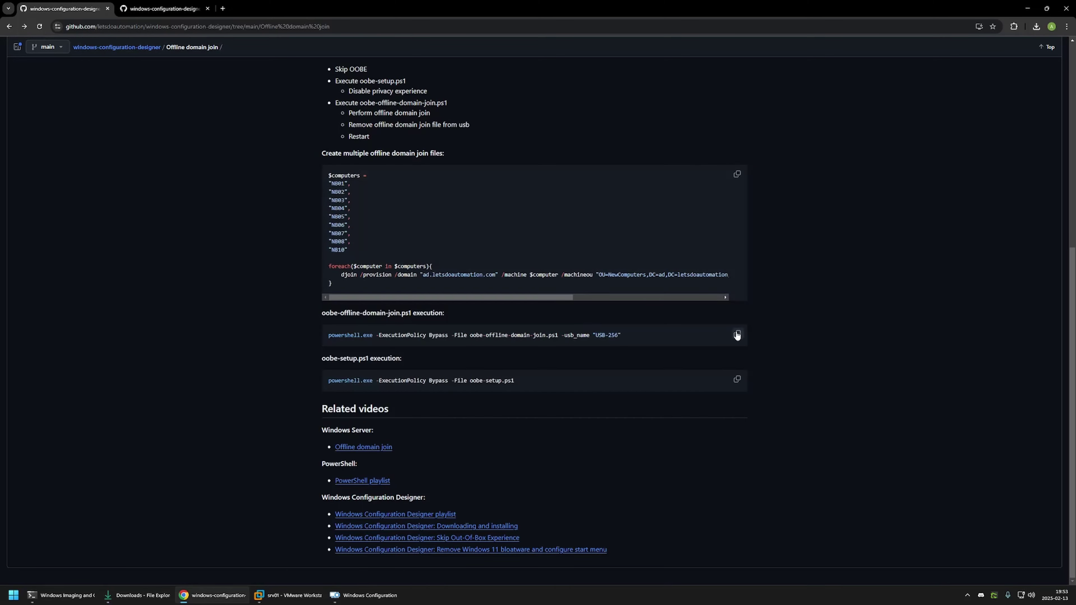
{"action": "left_click", "coordinate": [363, 595]}
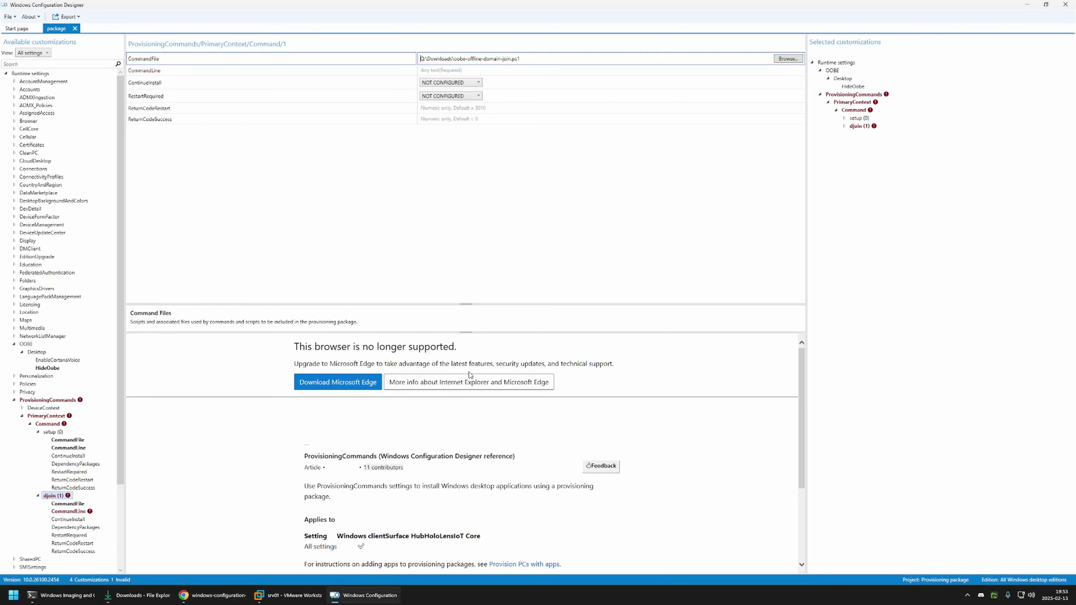
Paste the copied command into the djoin command's CommandLine and change its usb_name value to "USB-64"
{"action": "left_click", "coordinate": [474, 71]}
{"action": "key", "text": "ctrl+v"}
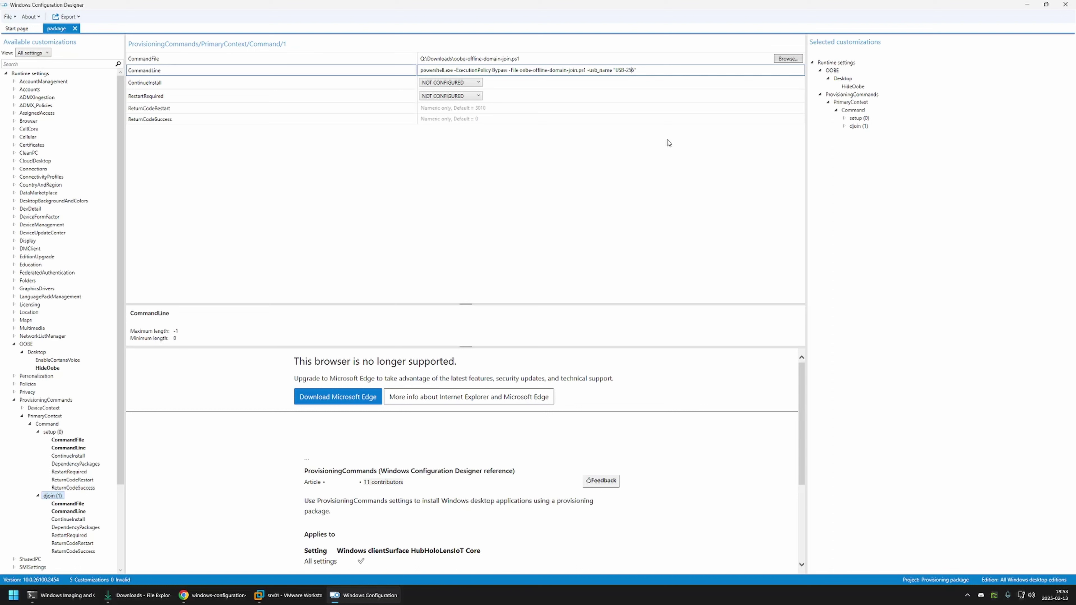
{"action": "key", "text": "BackSpace"}
{"action": "key", "text": "BackSpace"}
{"action": "key", "text": "BackSpace"}
Set RestartRequired to TRUE and ReturnCodeRestart to 0 for the djoin command
{"action": "left_click", "coordinate": [429, 98]}
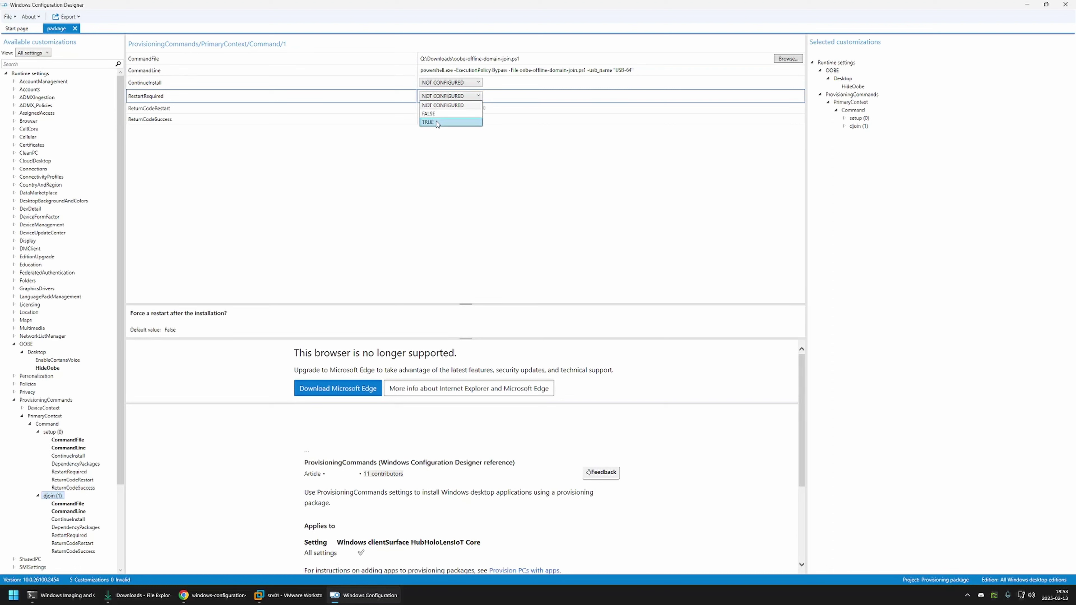
{"action": "left_click", "coordinate": [437, 122]}
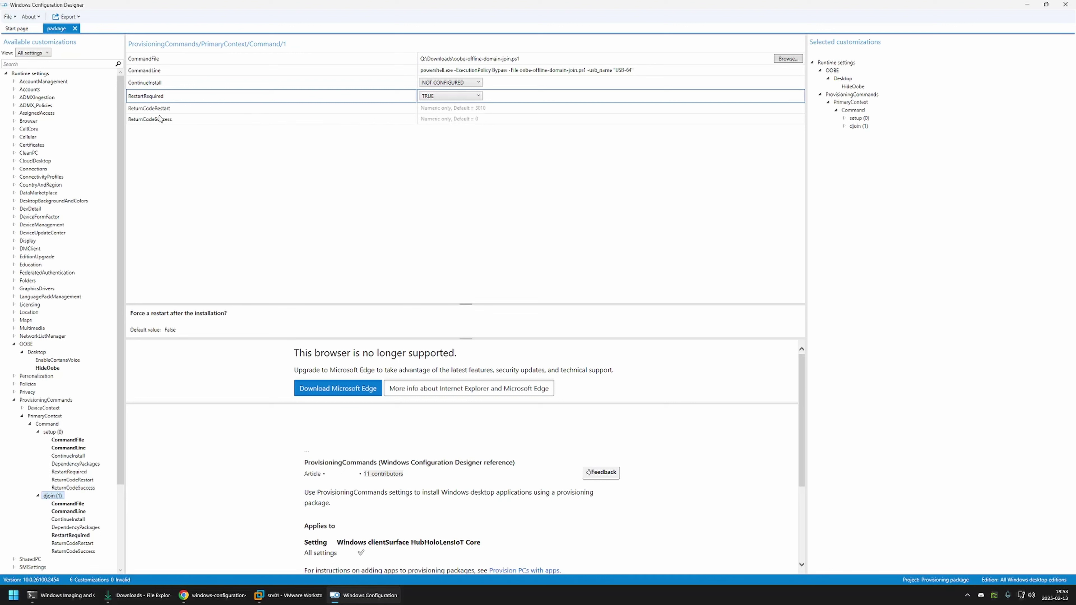
{"action": "left_click", "coordinate": [434, 111]}
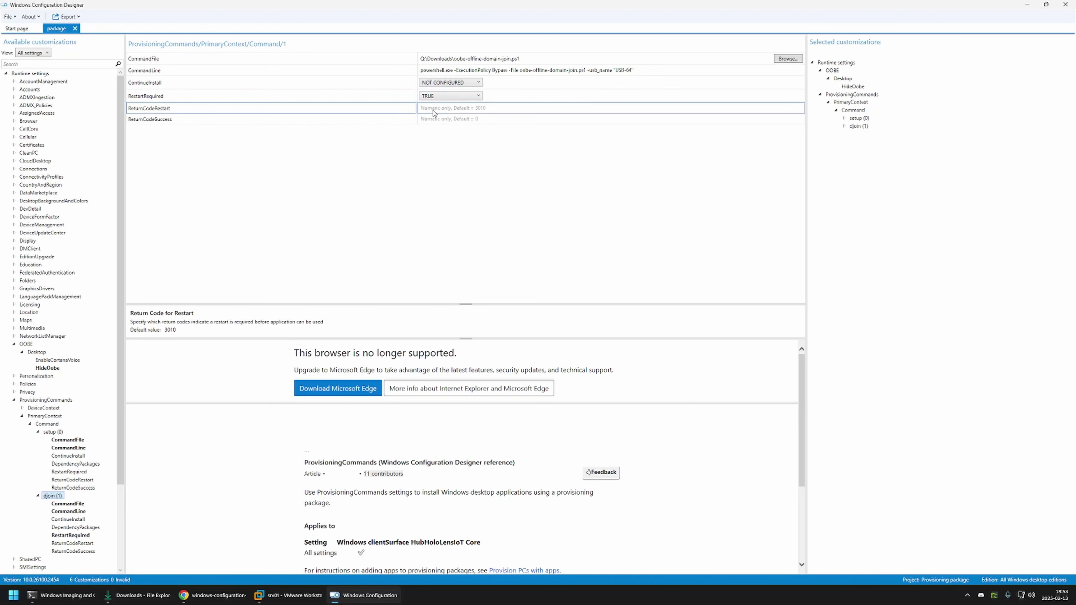
{"action": "type", "text": "0"}
Export and build the provisioning package, keeping the name package, version 1.0, owner OEM and the default save location
{"action": "left_click", "coordinate": [66, 16]}
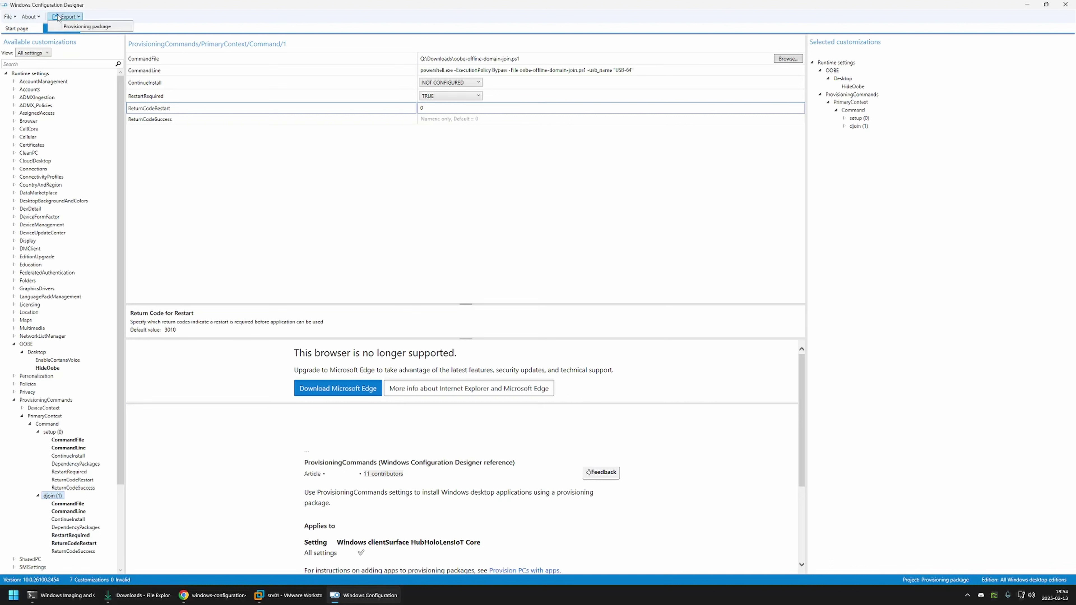
{"action": "left_click", "coordinate": [75, 28]}
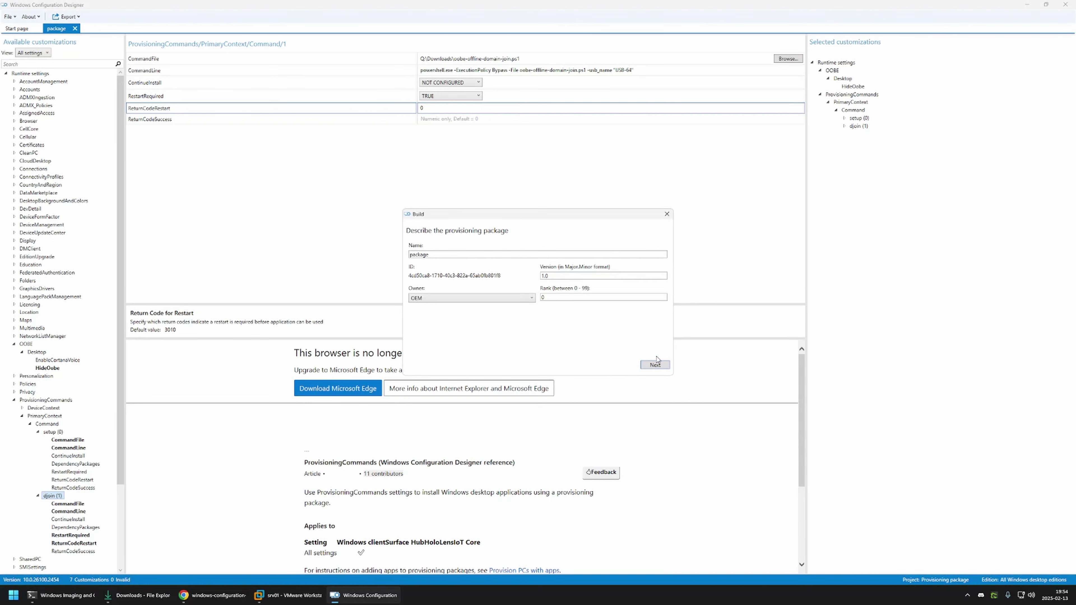
{"action": "left_click", "coordinate": [655, 365]}
{"action": "left_click", "coordinate": [658, 366]}
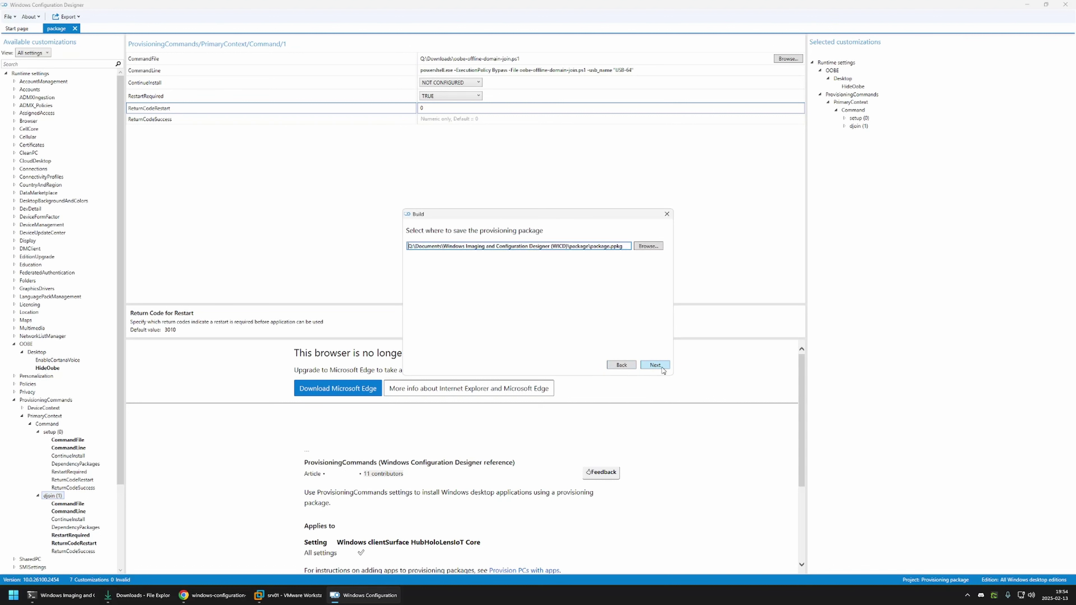
{"action": "left_click", "coordinate": [663, 369]}
{"action": "left_click", "coordinate": [651, 370]}
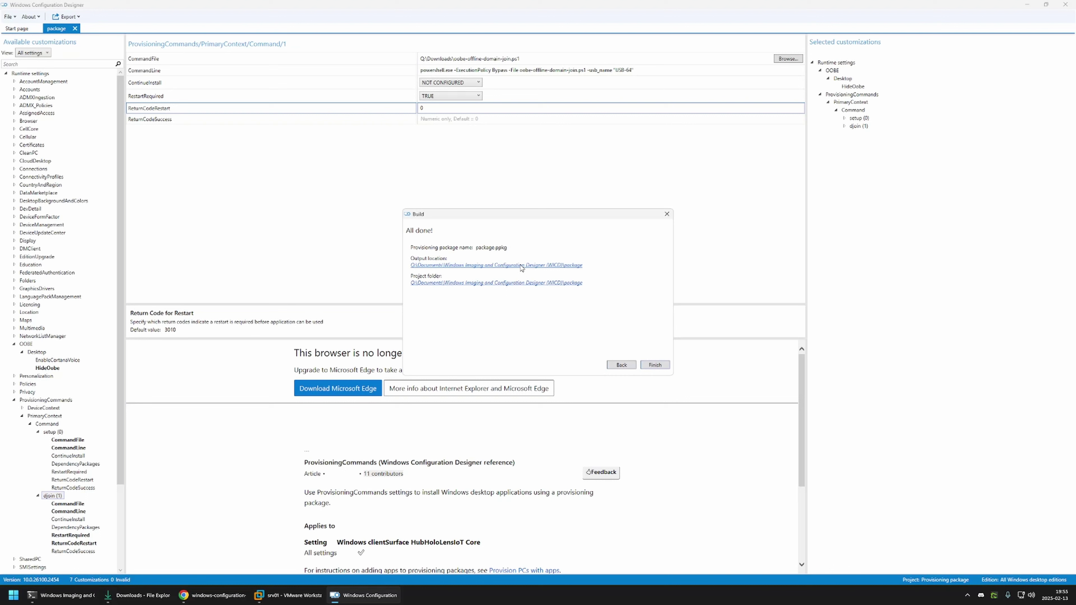
Open the build's output folder and copy package.ppkg to the root of the USB-64 (U:) drive
{"action": "left_click", "coordinate": [492, 266]}
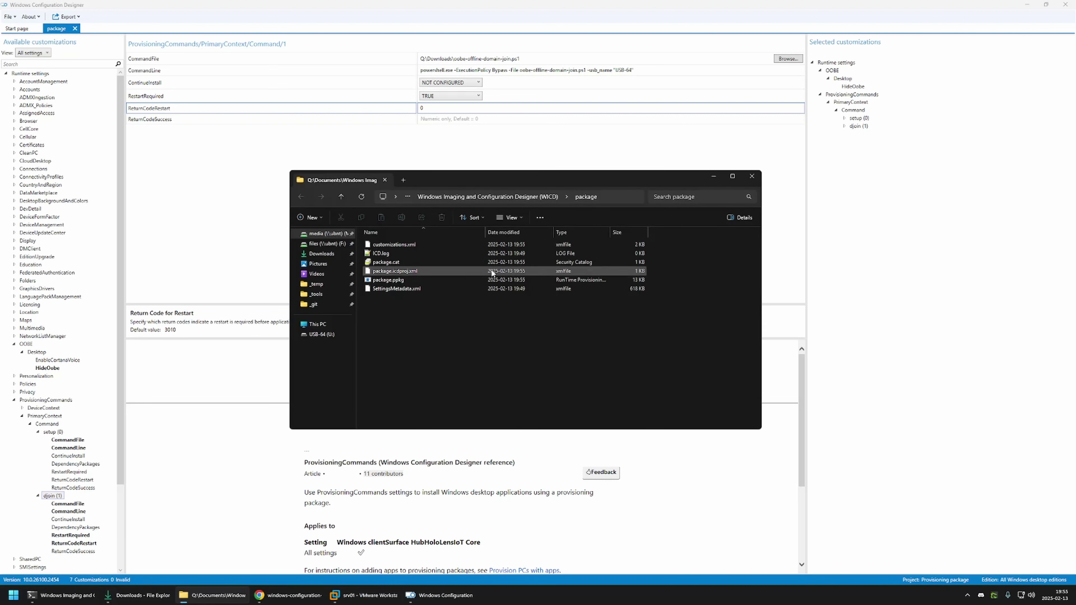
{"action": "left_click", "coordinate": [388, 280]}
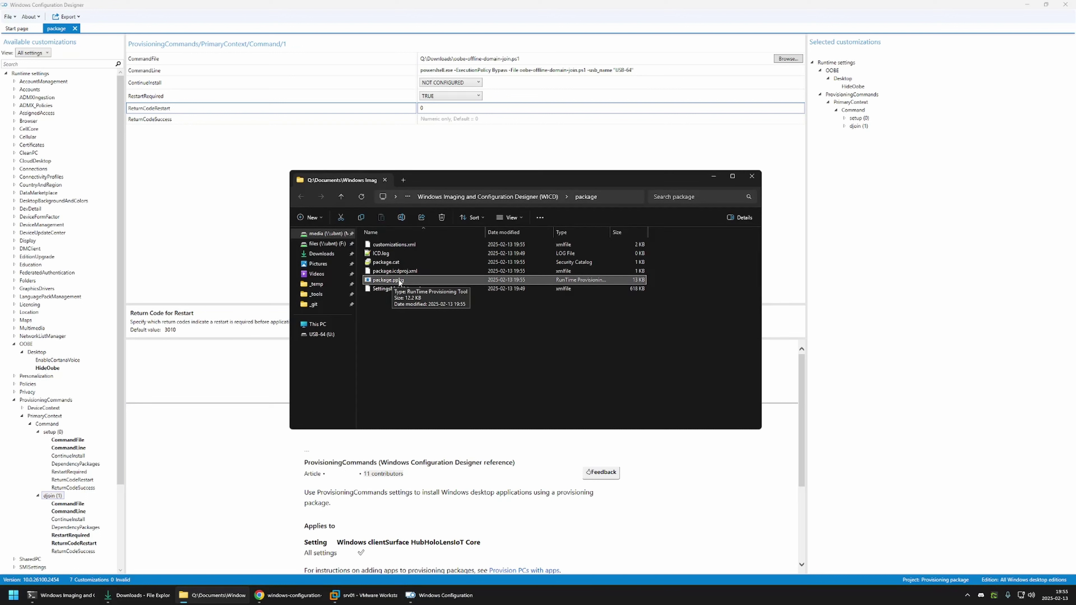
{"action": "right_click", "coordinate": [402, 280]}
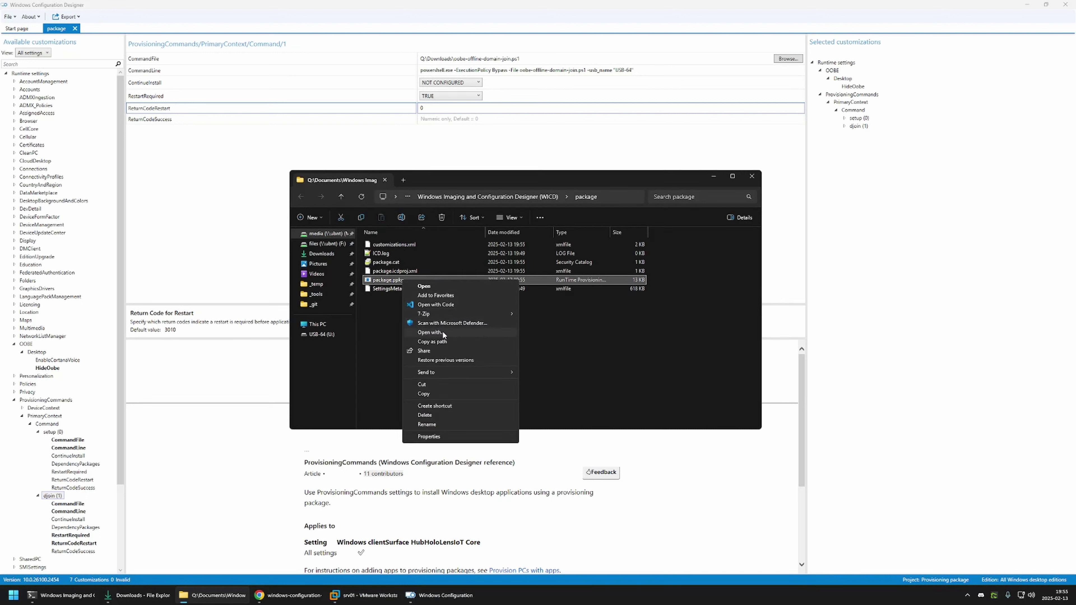
{"action": "left_click", "coordinate": [452, 392]}
{"action": "left_click", "coordinate": [322, 334]}
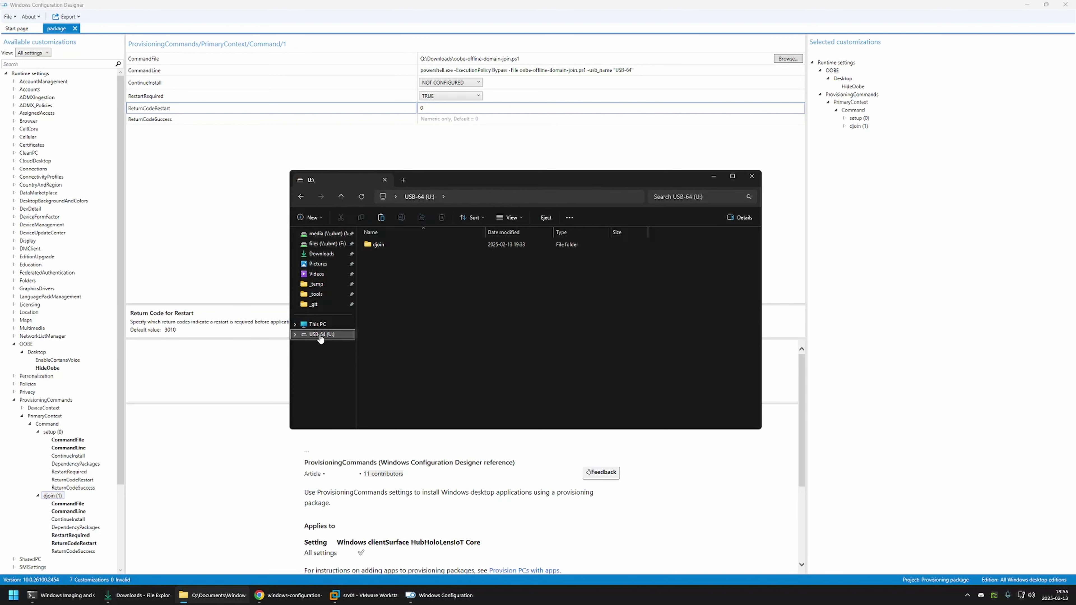
{"action": "right_click", "coordinate": [376, 254]}
{"action": "left_click", "coordinate": [410, 312]}
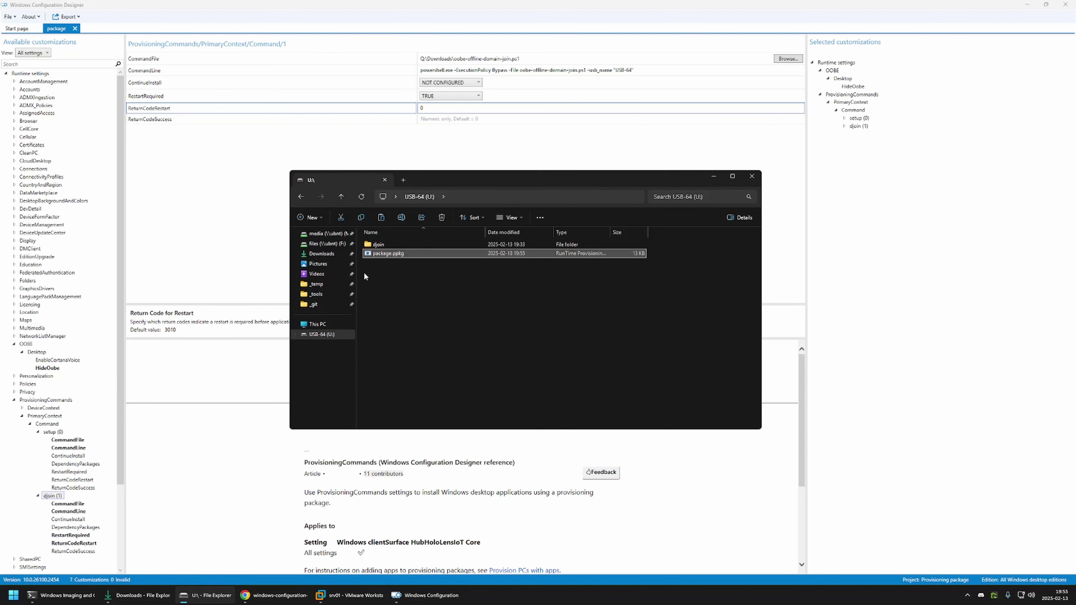
{"action": "left_click", "coordinate": [379, 262]}
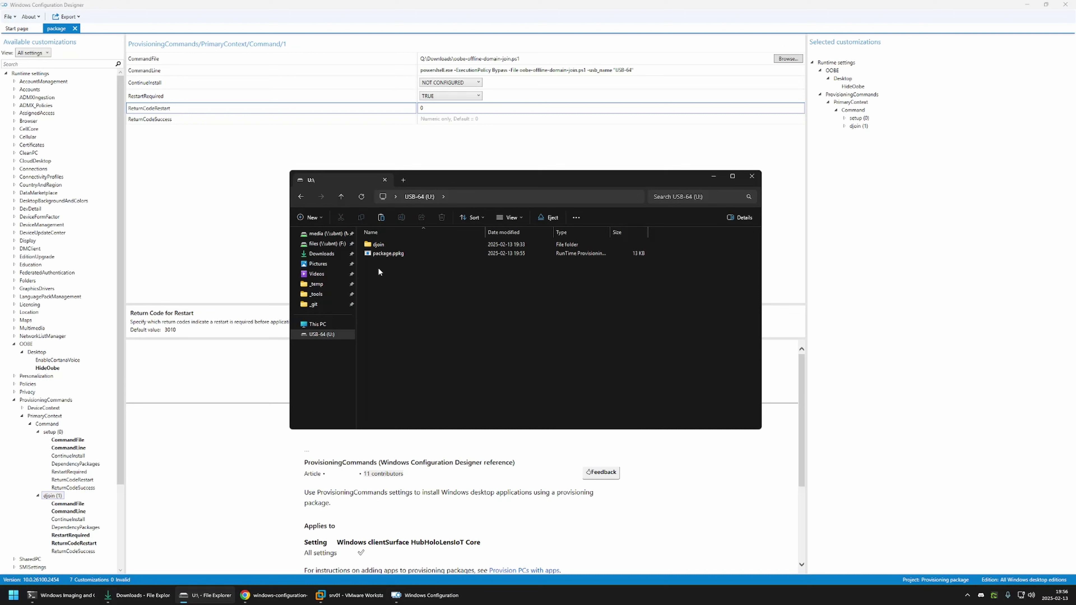
Switch to VMware Workstation and connect the Silicon Motion removable device to the oobe01 virtual machine
{"action": "left_click", "coordinate": [350, 595]}
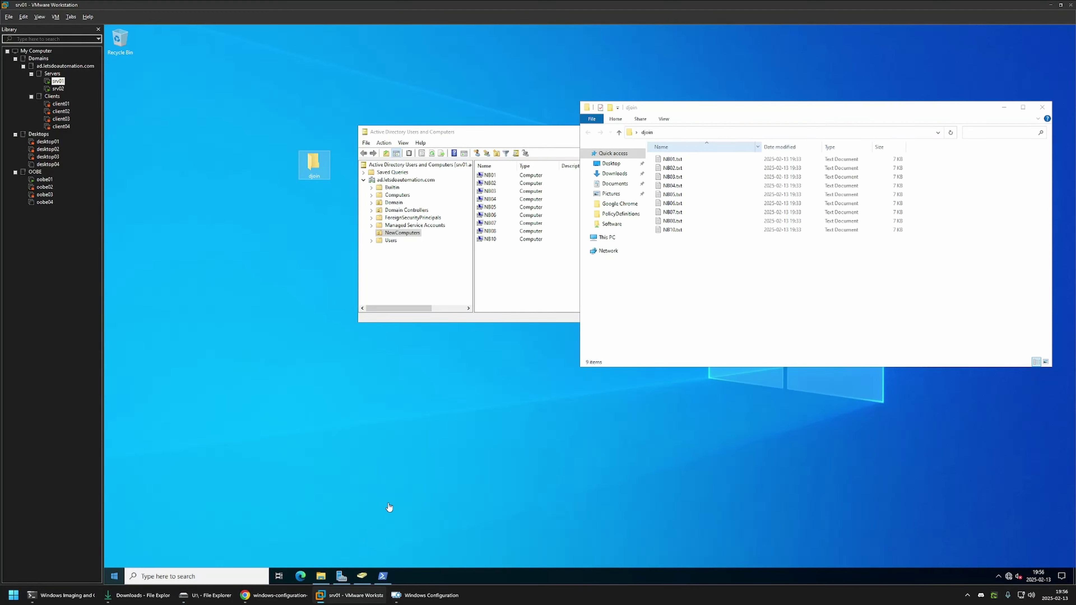
{"action": "left_click", "coordinate": [44, 179]}
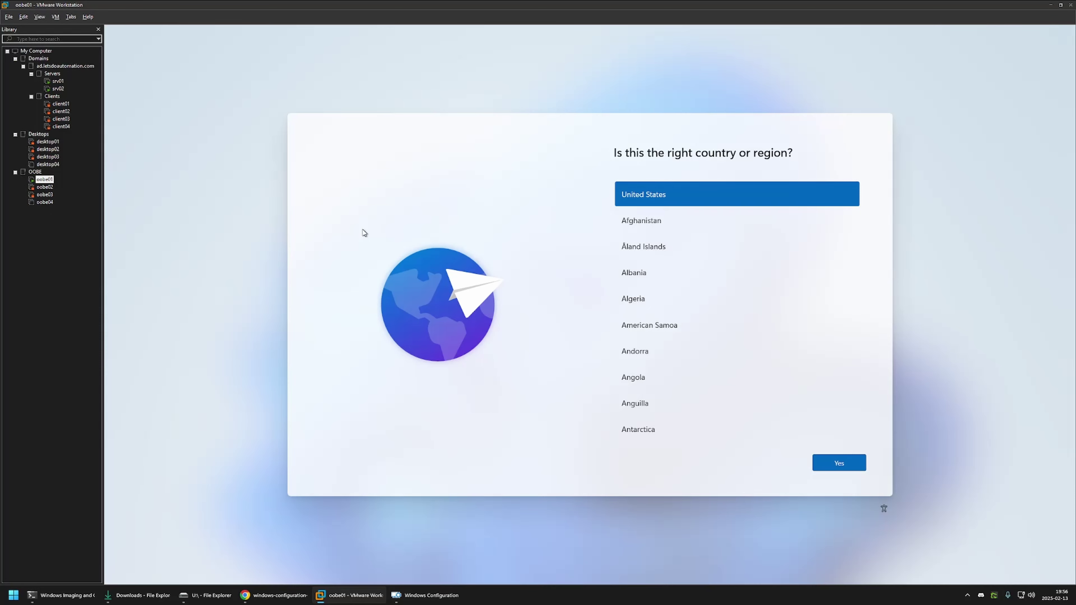
{"action": "left_click", "coordinate": [55, 17]}
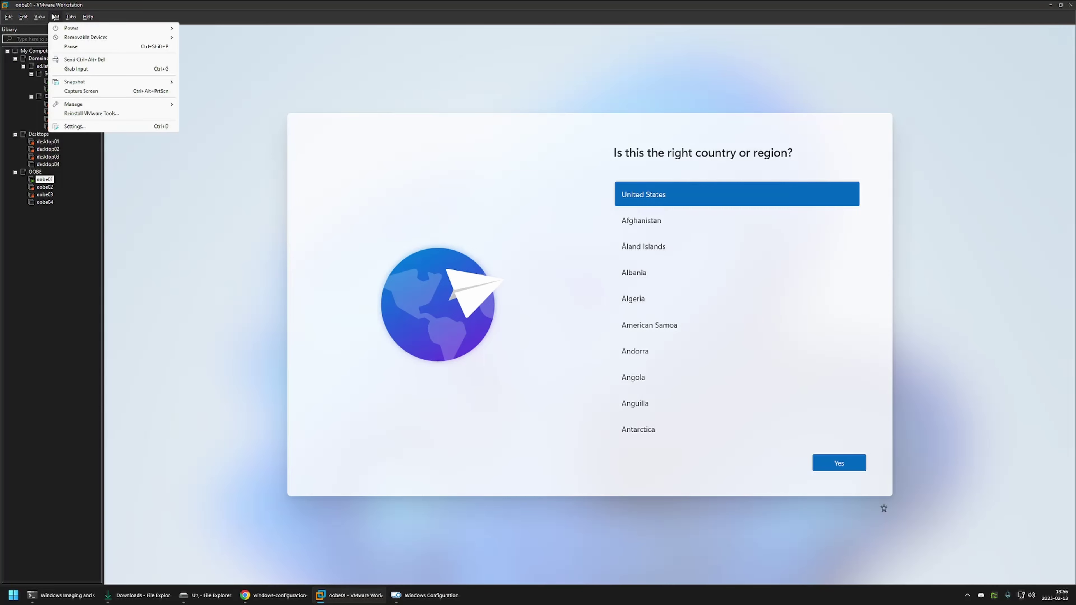
{"action": "mouse_move", "coordinate": [76, 39]}
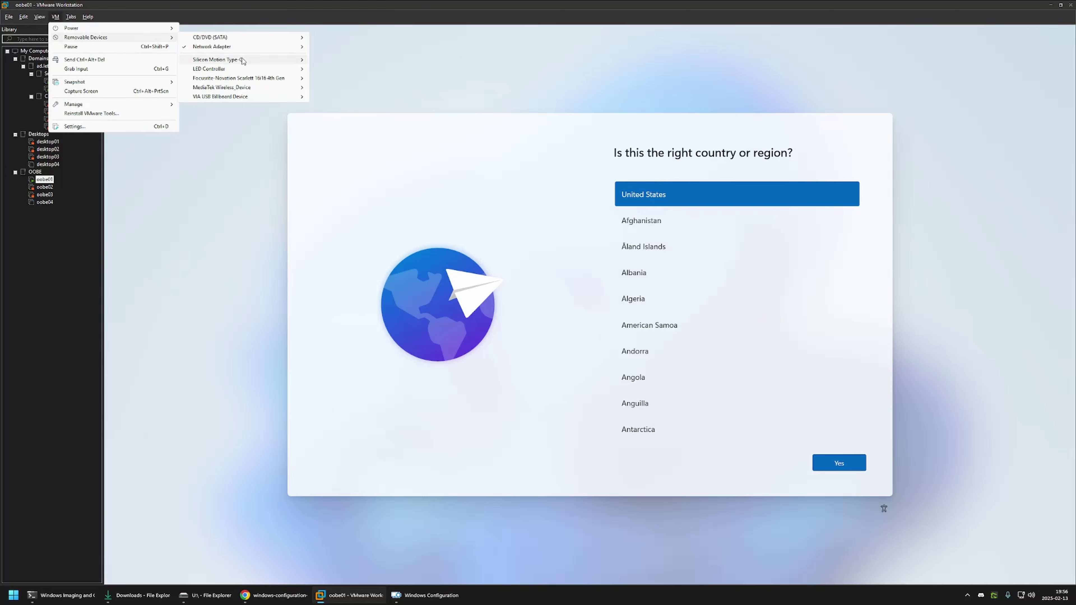
{"action": "mouse_move", "coordinate": [243, 60]}
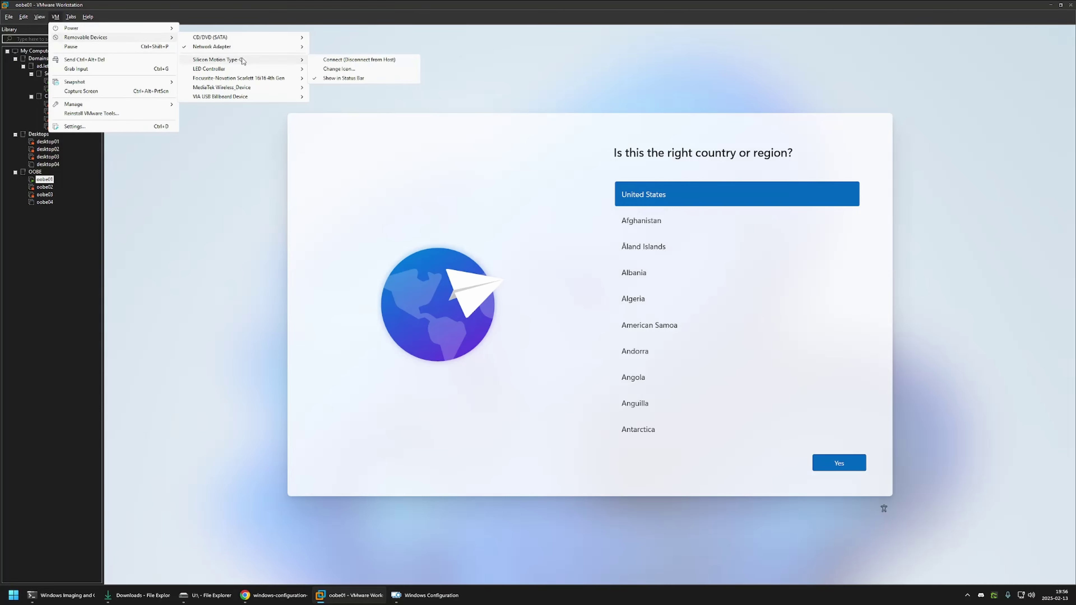
{"action": "left_click", "coordinate": [358, 61]}
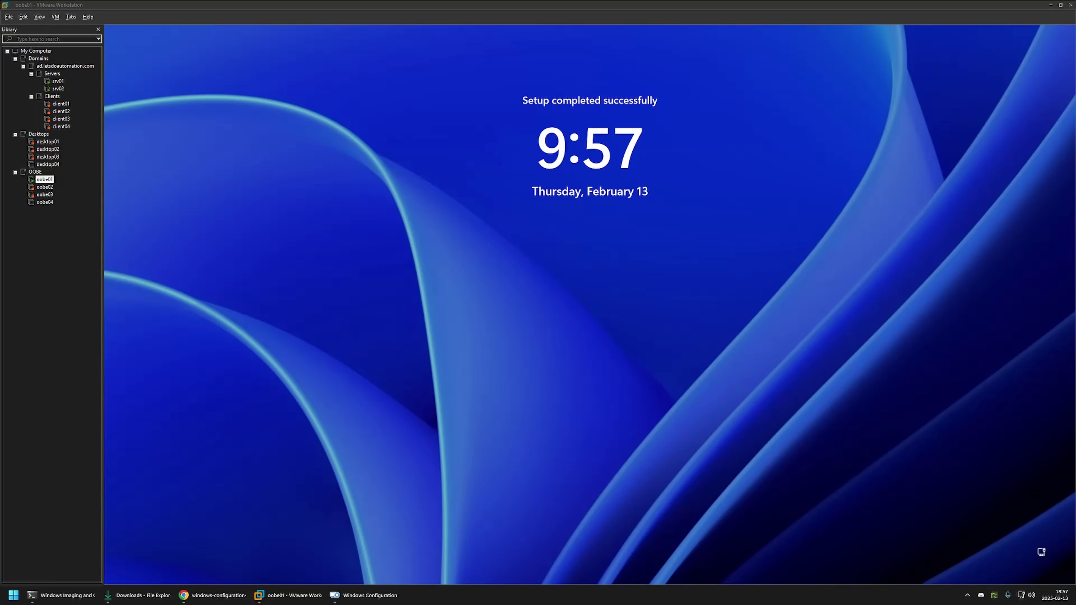
Sign in to the AD domain on the oobe01 virtual machine, entering the domain account's user name and password
{"action": "left_click", "coordinate": [468, 218]}
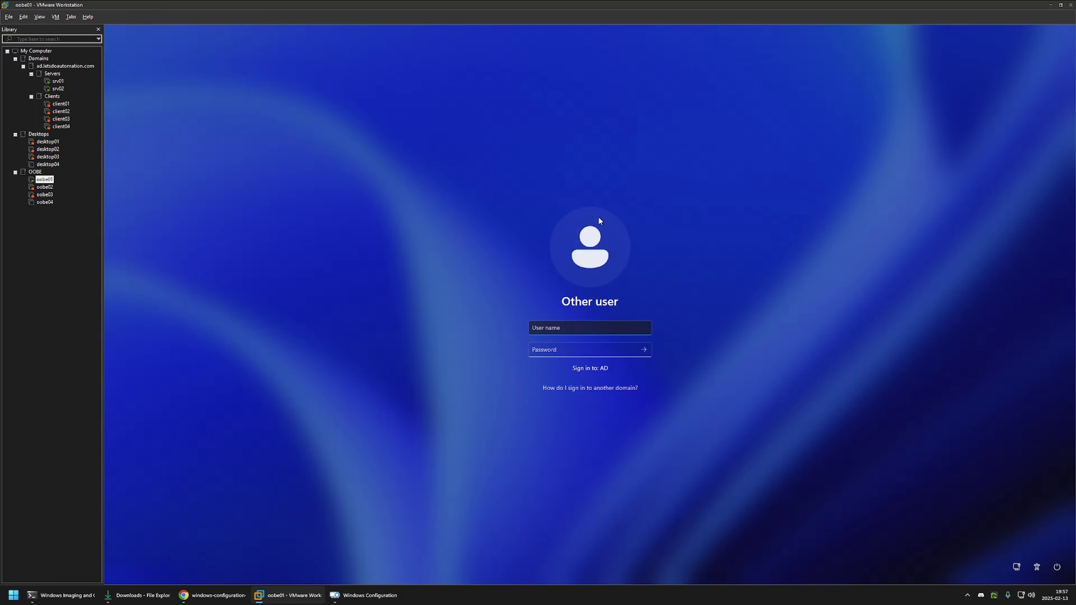
{"action": "type", "text": "john"}
{"action": "key", "text": "Tab"}
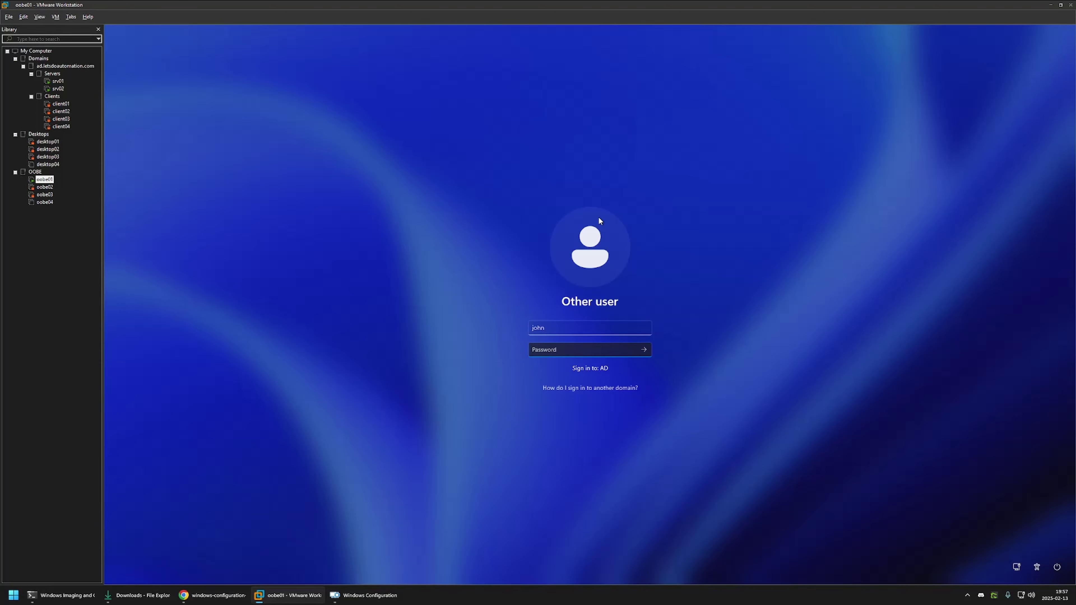
{"action": "type", "text": "•••••••"}
{"action": "key", "text": "Return"}
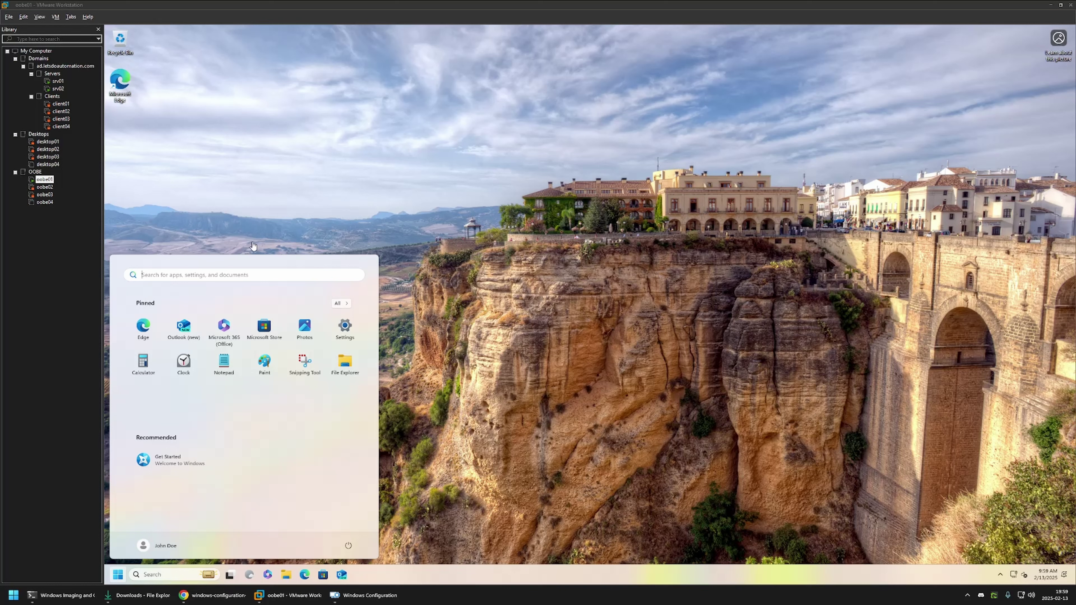
Open the djoin folder on the USB-64 (E:) drive in the virtual machine's File Explorer and check which domain join files remain
{"action": "left_click", "coordinate": [348, 371]}
{"action": "left_click", "coordinate": [345, 361]}
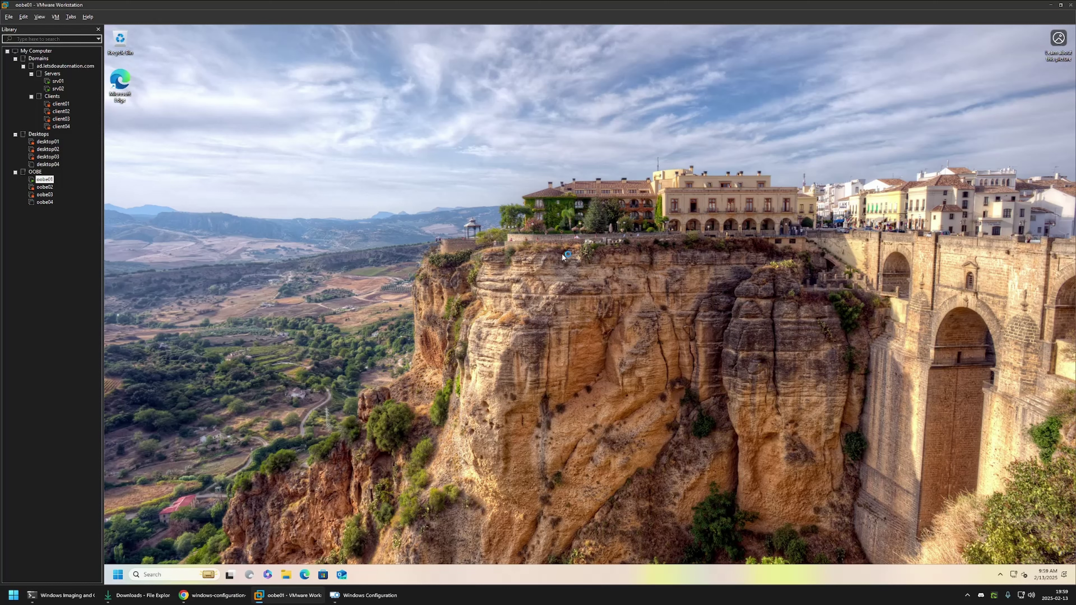
{"action": "left_click", "coordinate": [398, 391]}
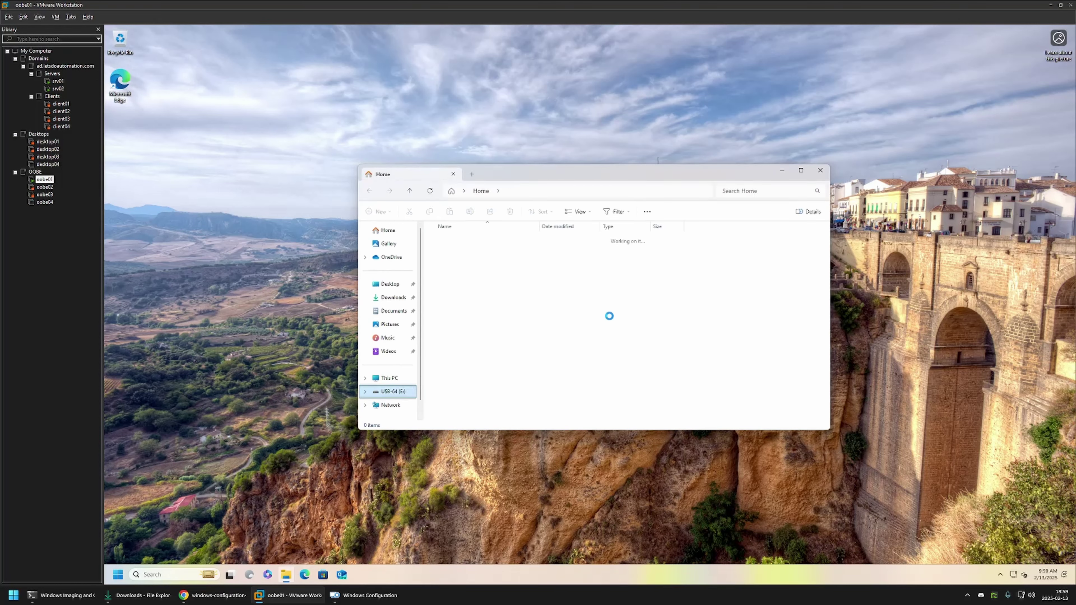
{"action": "double_click", "coordinate": [454, 239]}
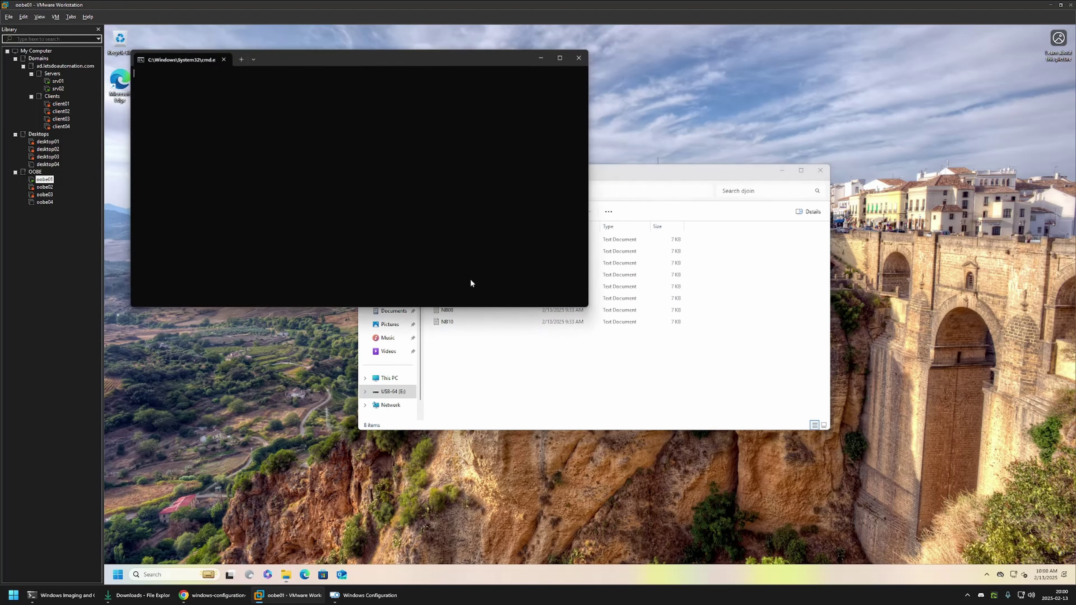
{"action": "left_click_drag", "start_coordinate": [497, 340], "coordinate": [456, 227]}
{"action": "left_click", "coordinate": [471, 350]}
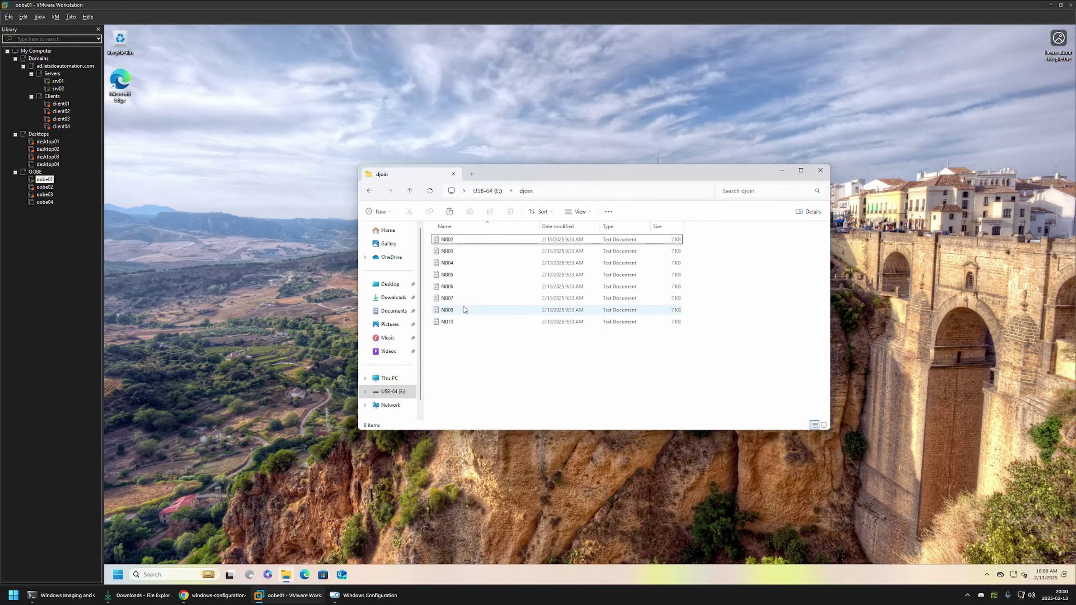